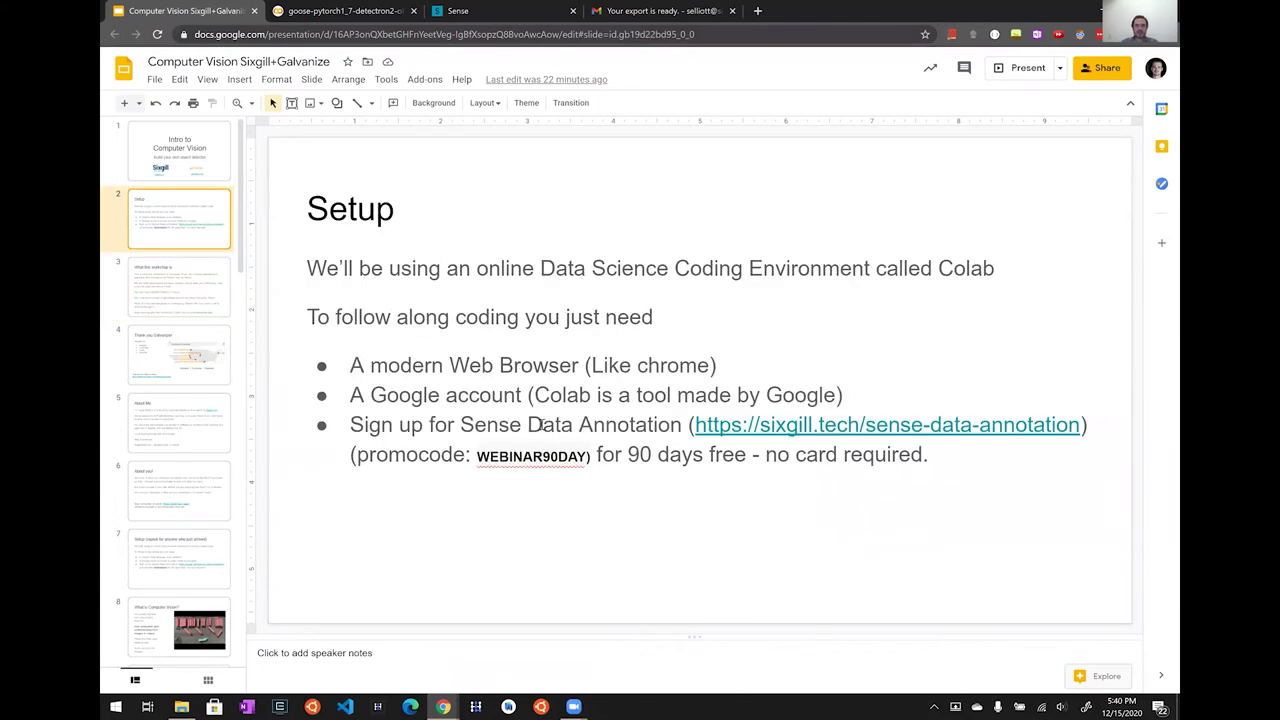
Highlight the promo code on the Setup slide and start presenting from the "What this workshop is" slide.
{"action": "double_click", "coordinate": [531, 455]}
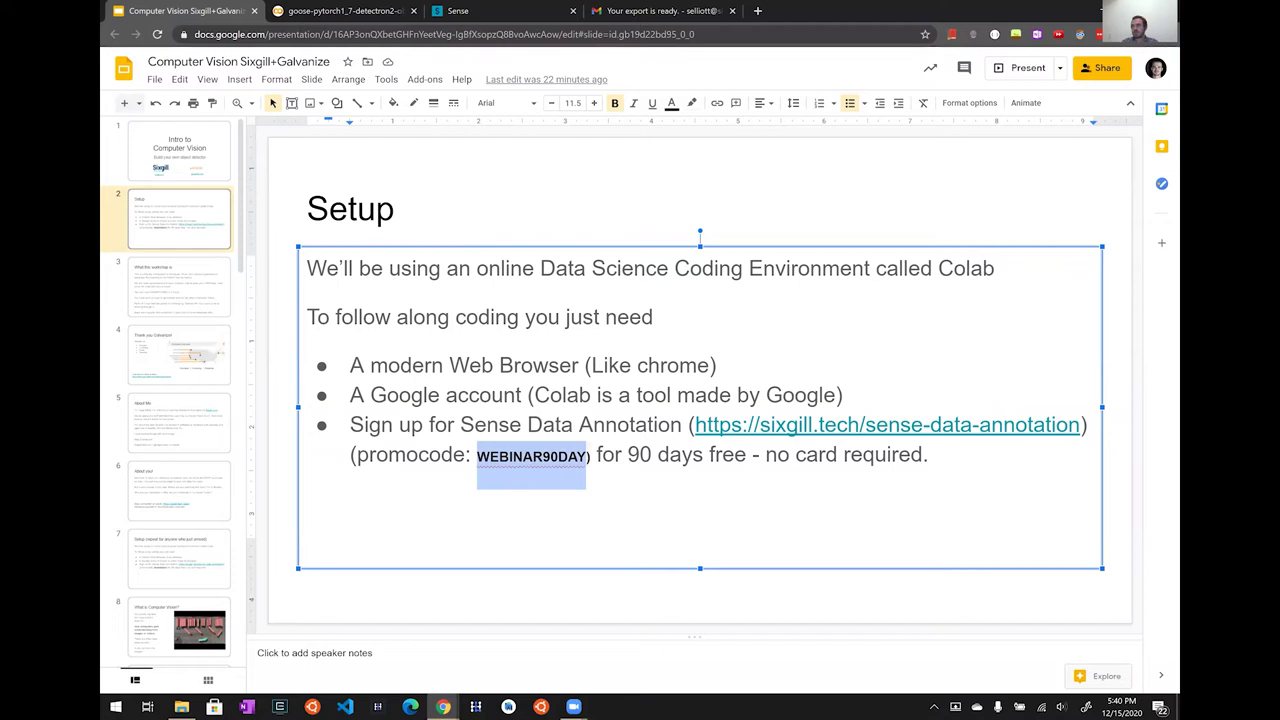
{"action": "key", "text": "alt+Tab"}
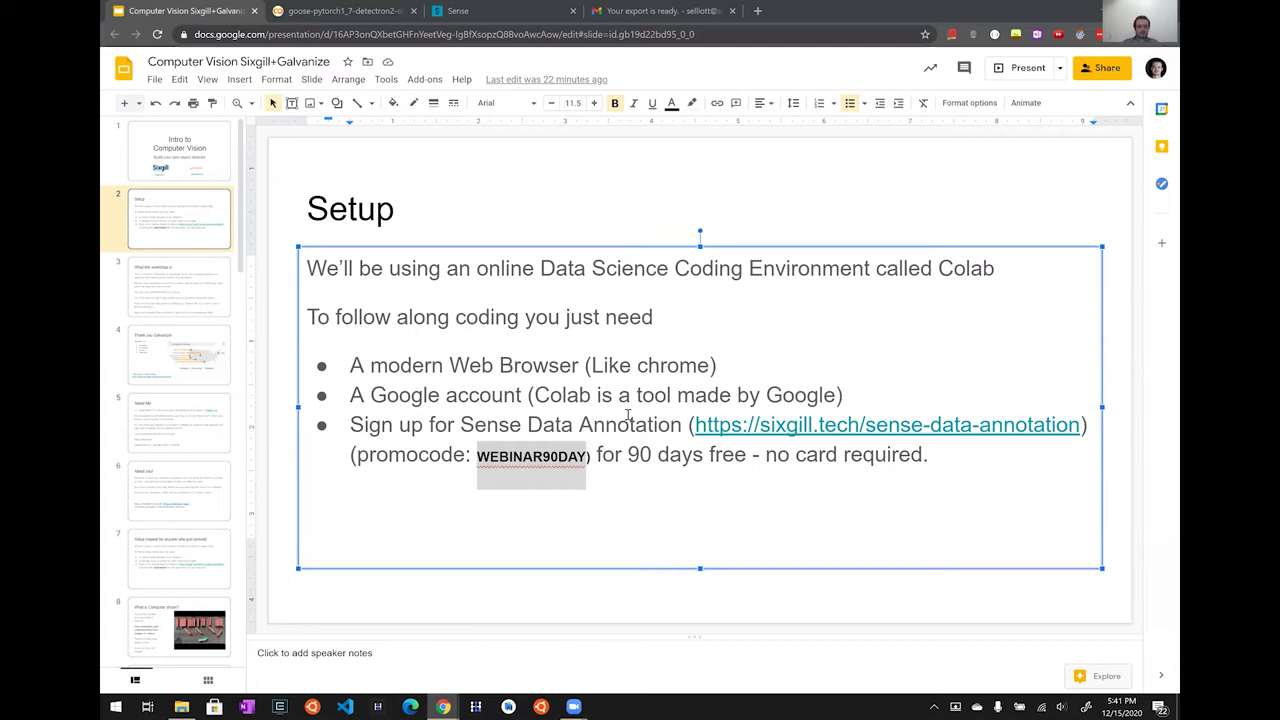
{"action": "left_click", "coordinate": [165, 285]}
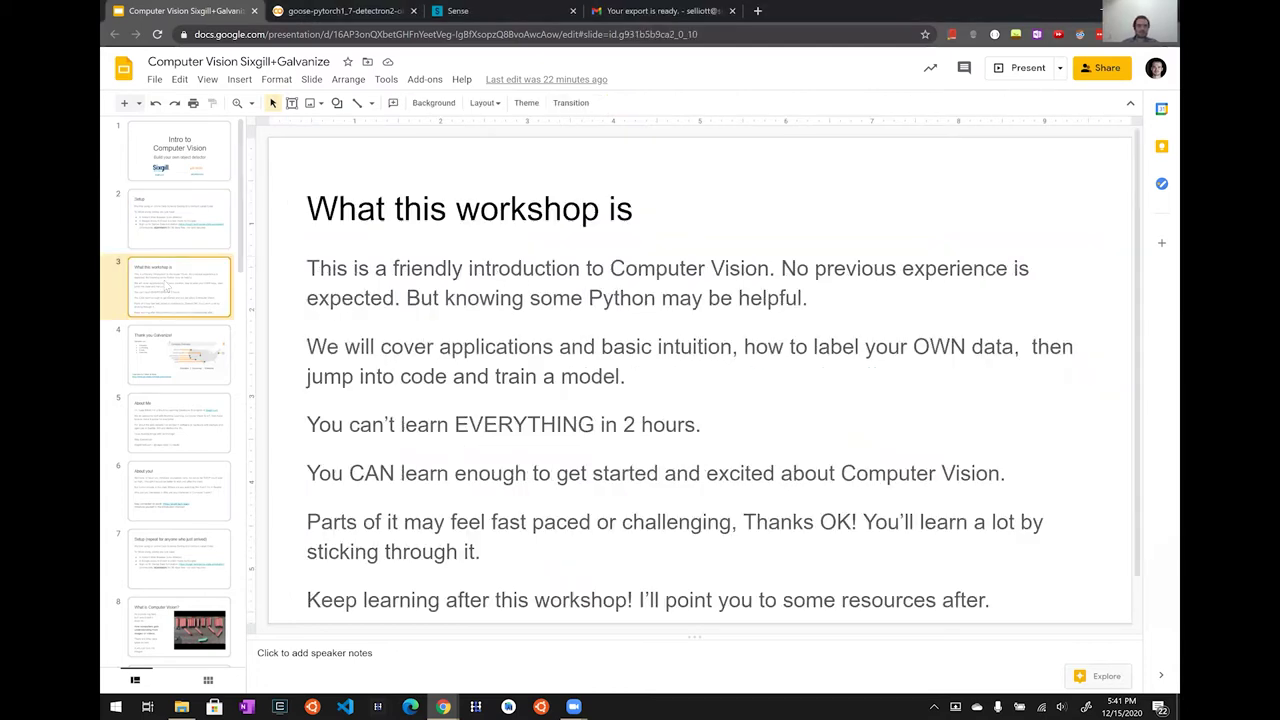
{"action": "left_click", "coordinate": [1019, 72]}
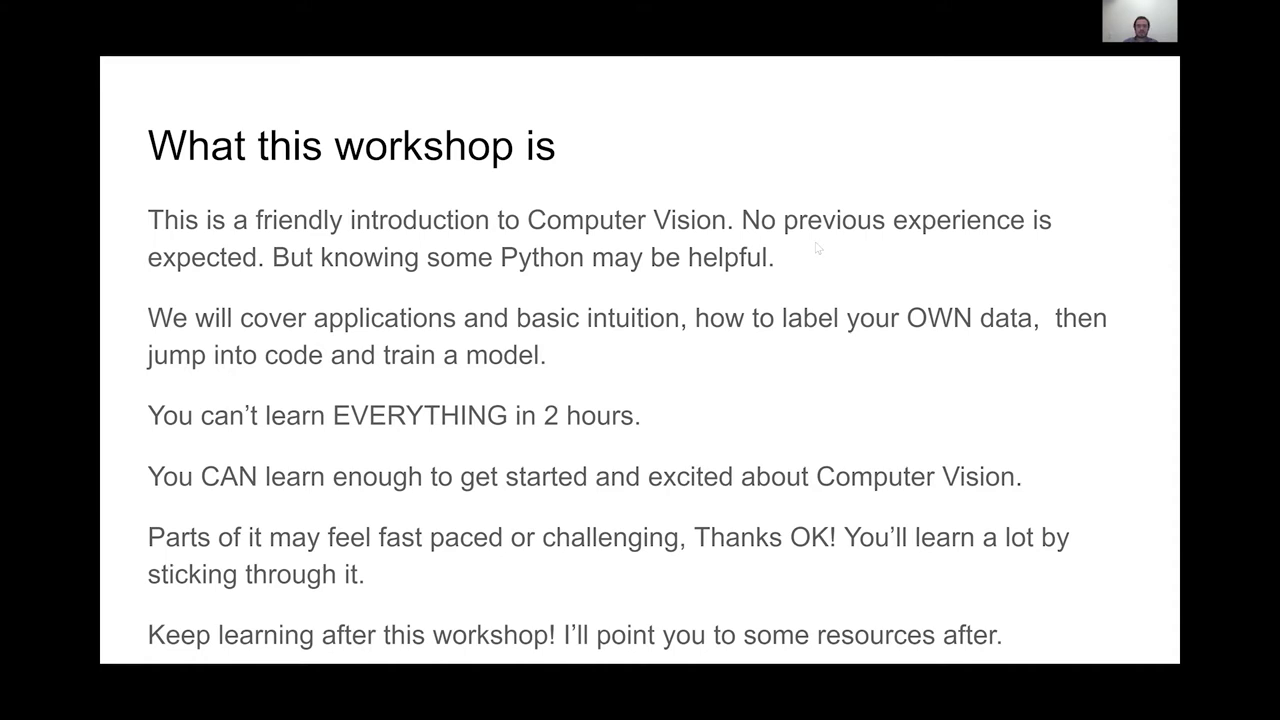
Advance to the "Thank you Galvanize!" slide and copy the address of its data-science prep link.
{"action": "key", "text": "Right"}
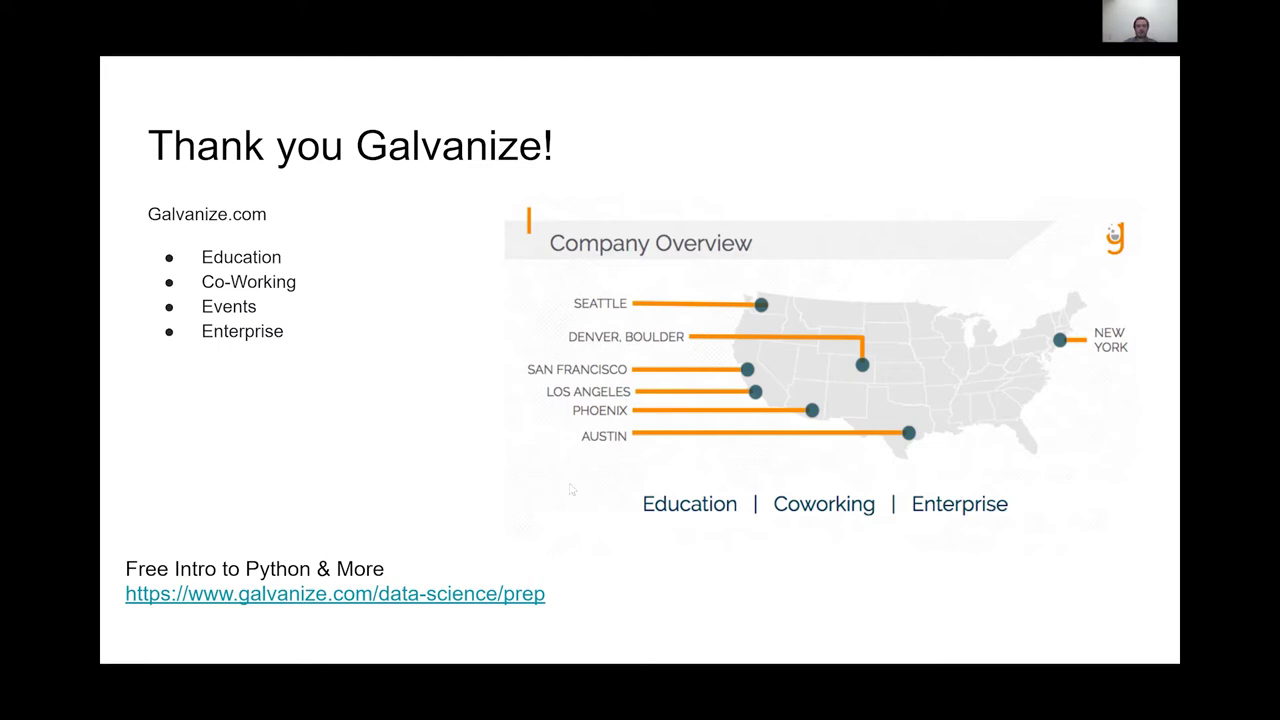
{"action": "right_click", "coordinate": [380, 601]}
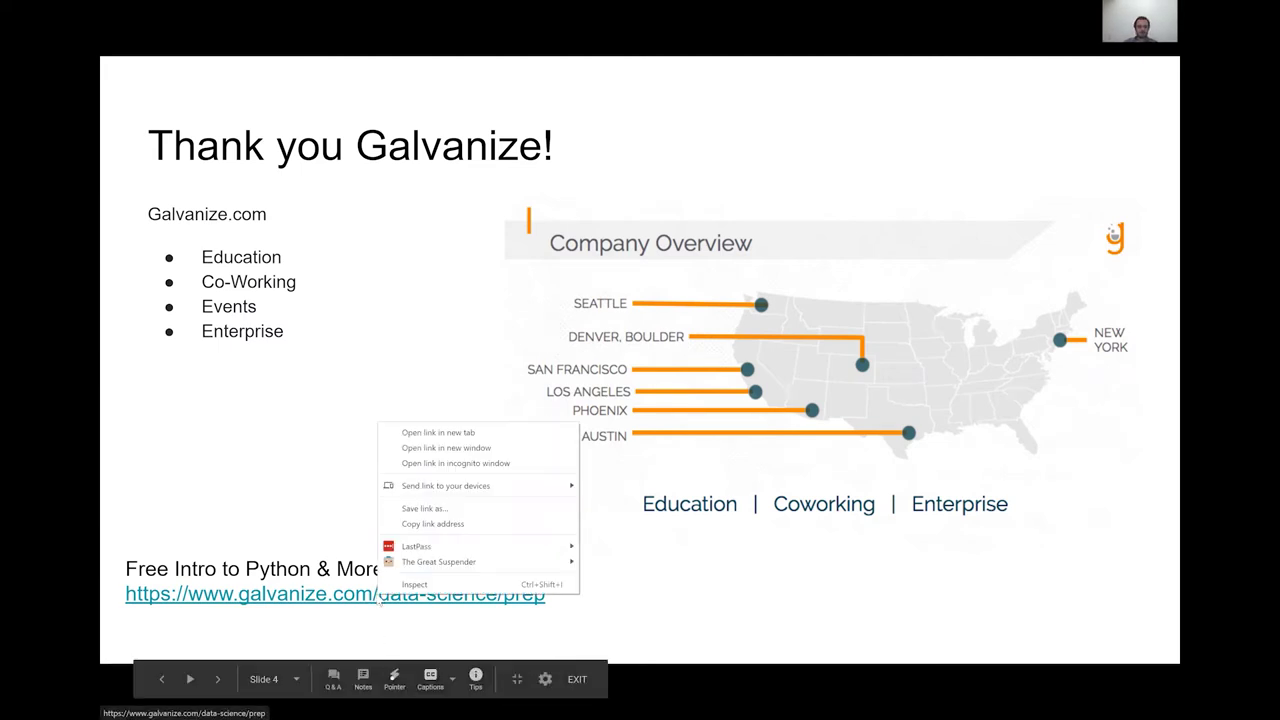
{"action": "left_click", "coordinate": [432, 523]}
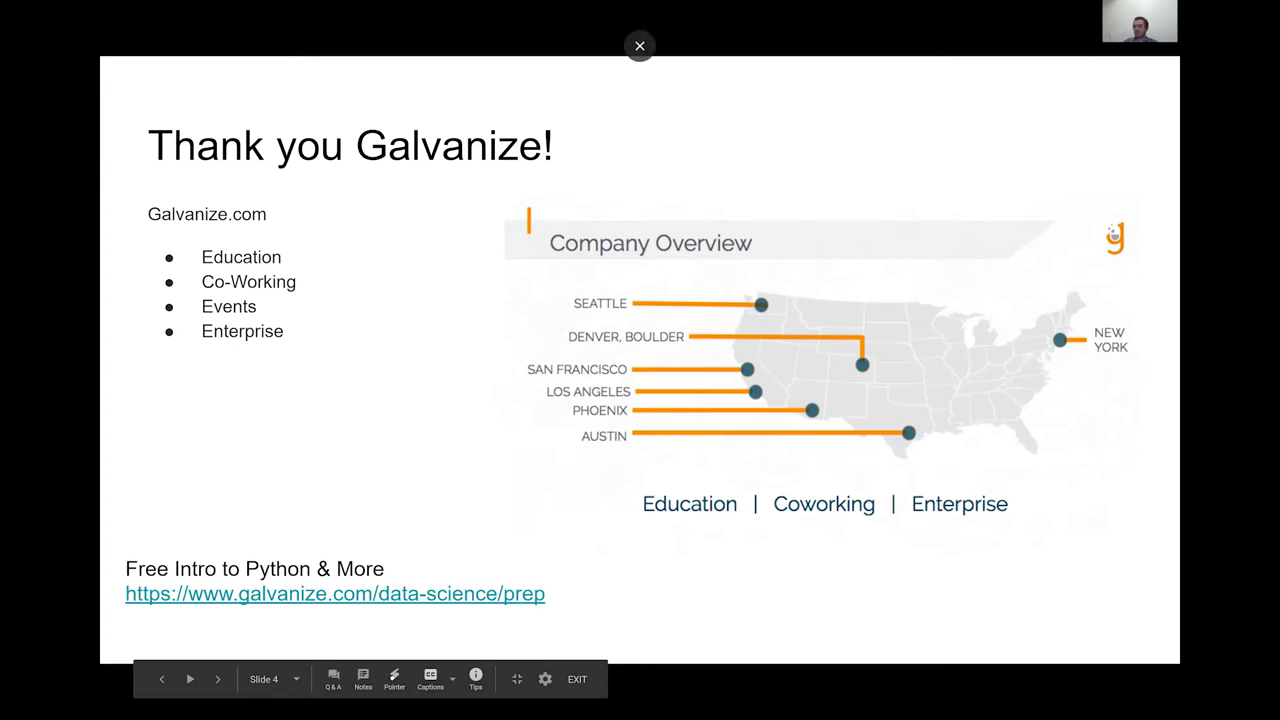
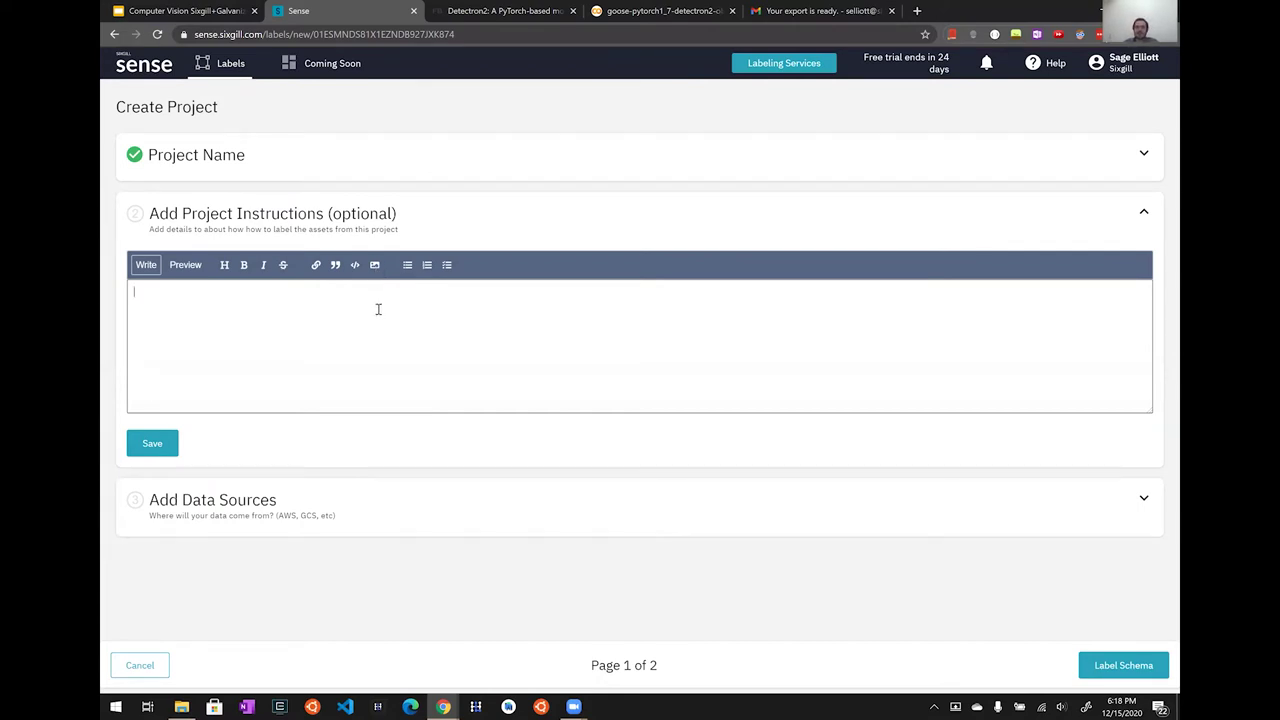
Enter "Label all the geese with a rectangle label" as the project instructions and save them.
{"action": "type", "text": "Label all the geese with a"}
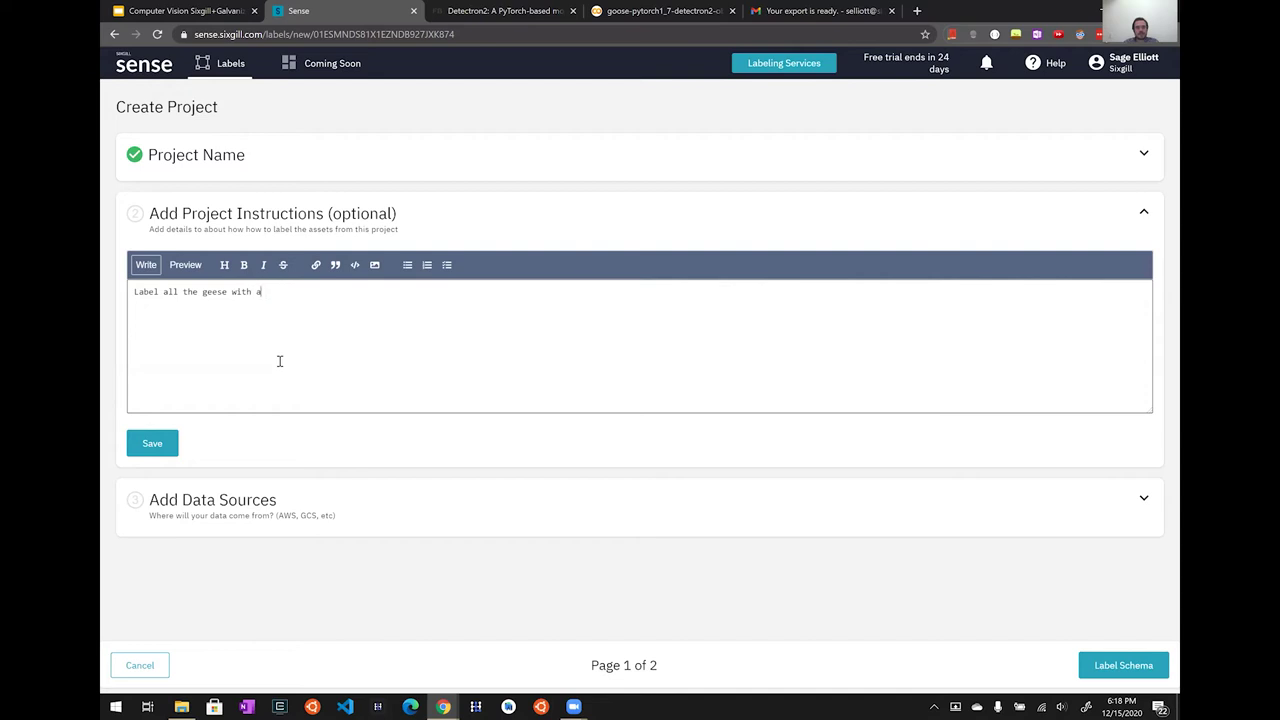
{"action": "type", "text": " rectangle label"}
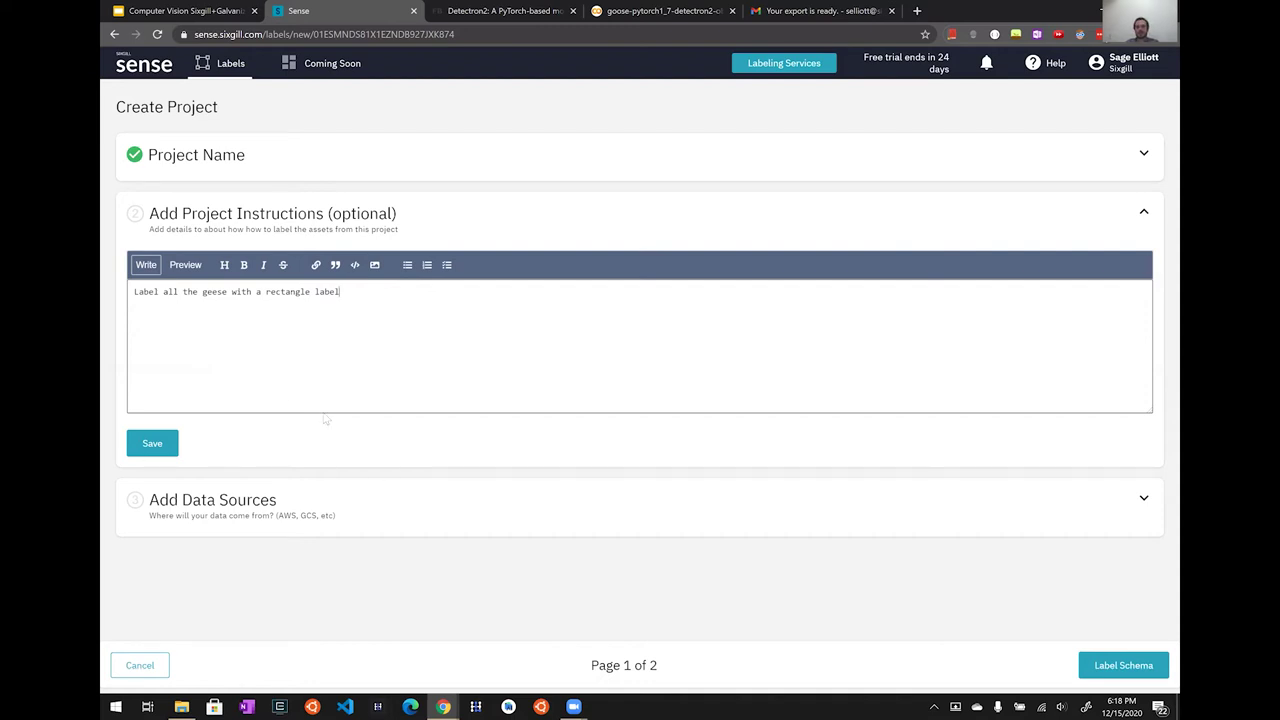
{"action": "left_click", "coordinate": [166, 444]}
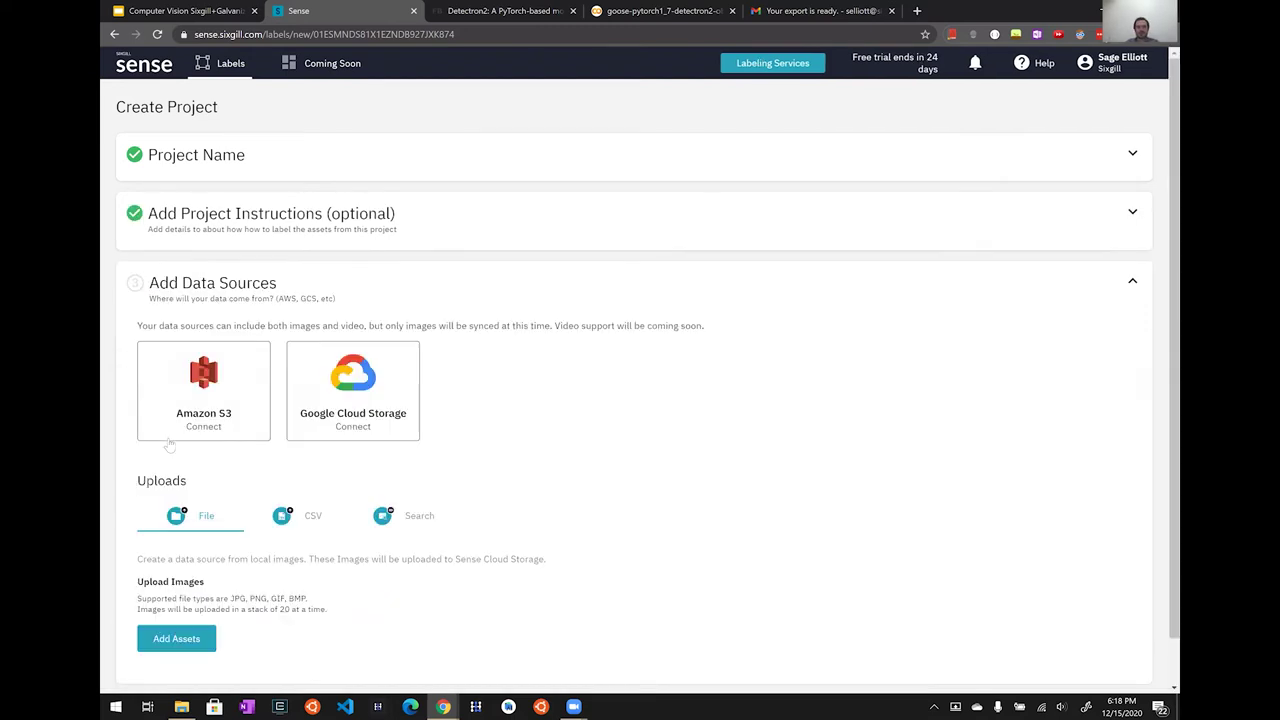
Start adding local image assets and browse to the img folder inside datasets > geese-dec2020.
{"action": "scroll", "coordinate": [473, 466], "scroll_direction": "down", "scroll_amount": 1}
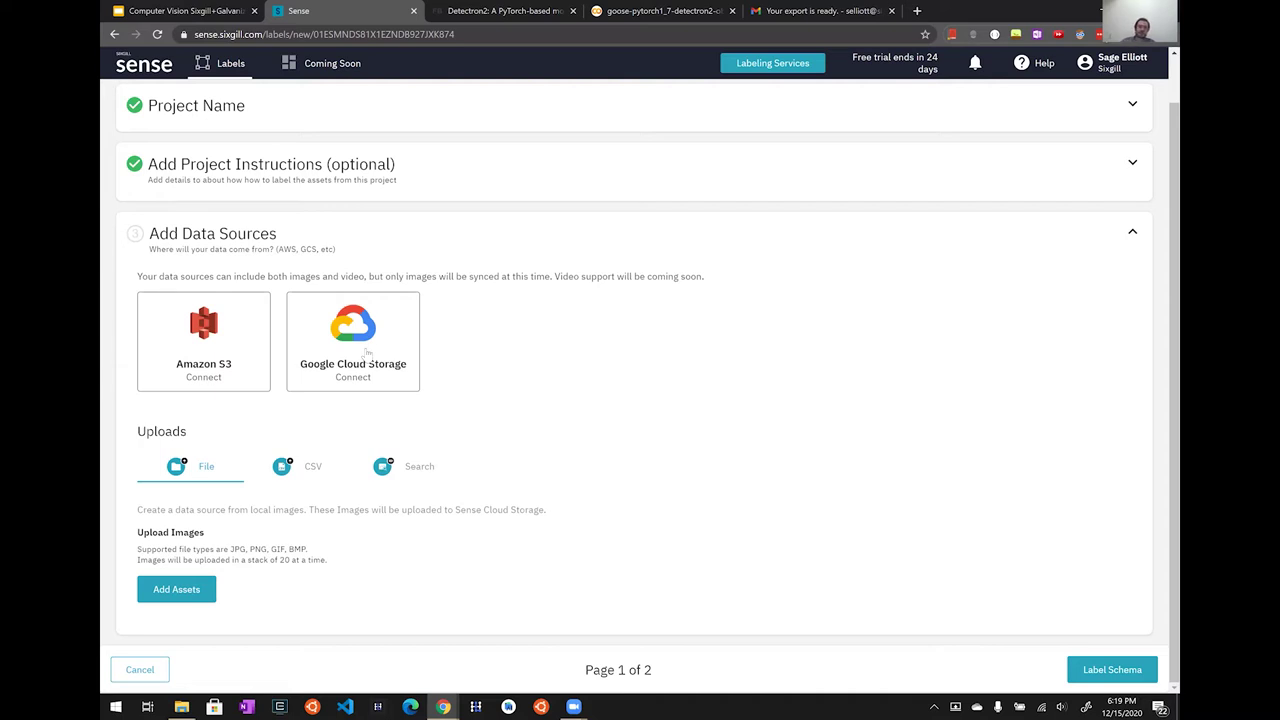
{"action": "left_click", "coordinate": [176, 589]}
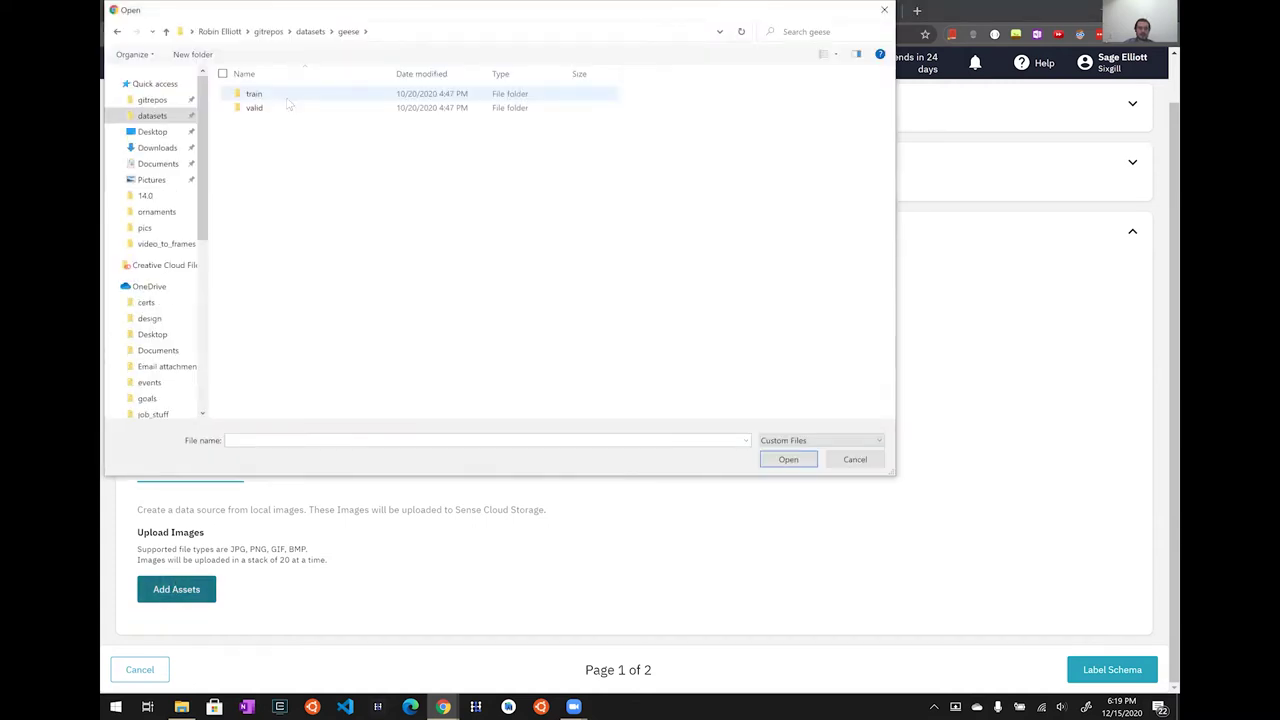
{"action": "double_click", "coordinate": [287, 97]}
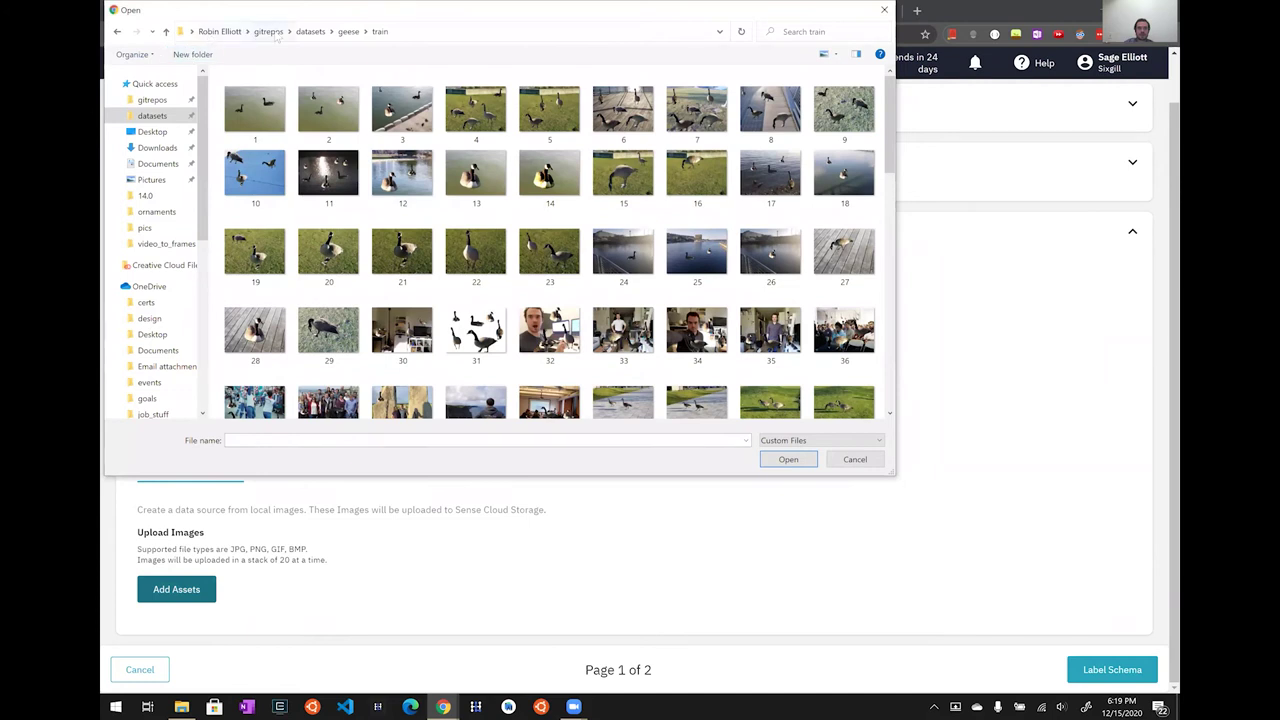
{"action": "left_click", "coordinate": [310, 31]}
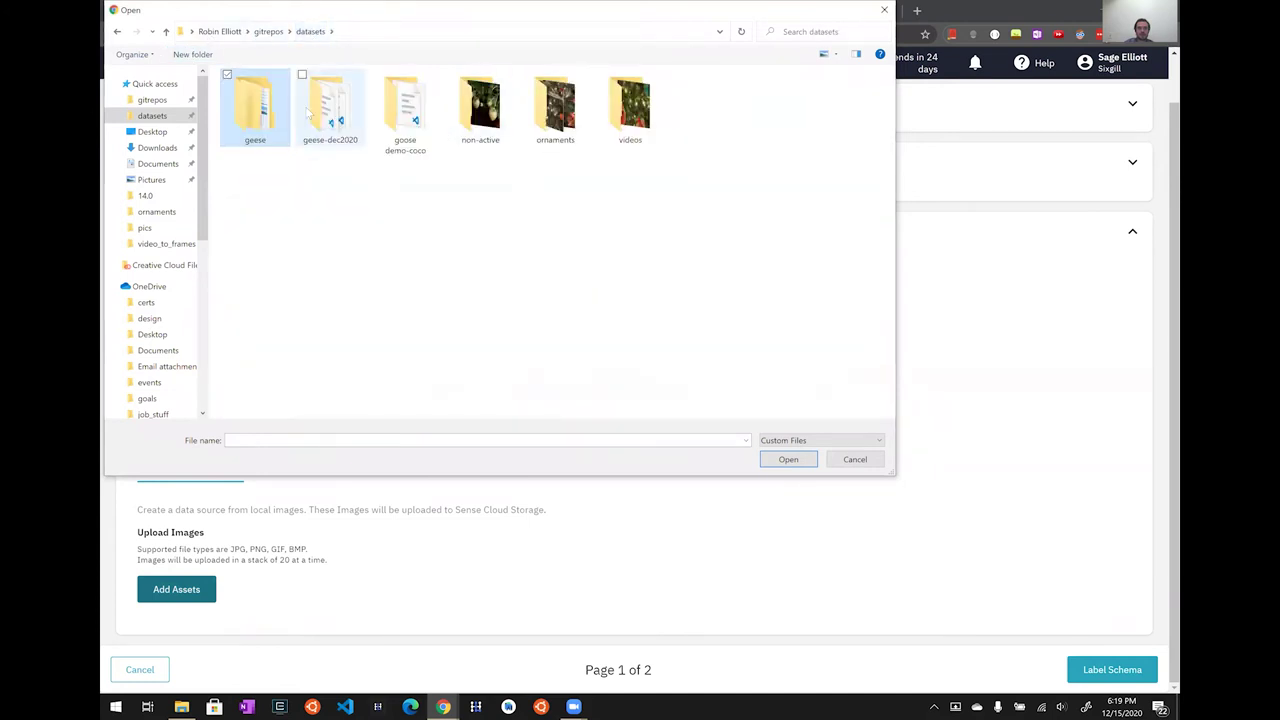
{"action": "double_click", "coordinate": [343, 120]}
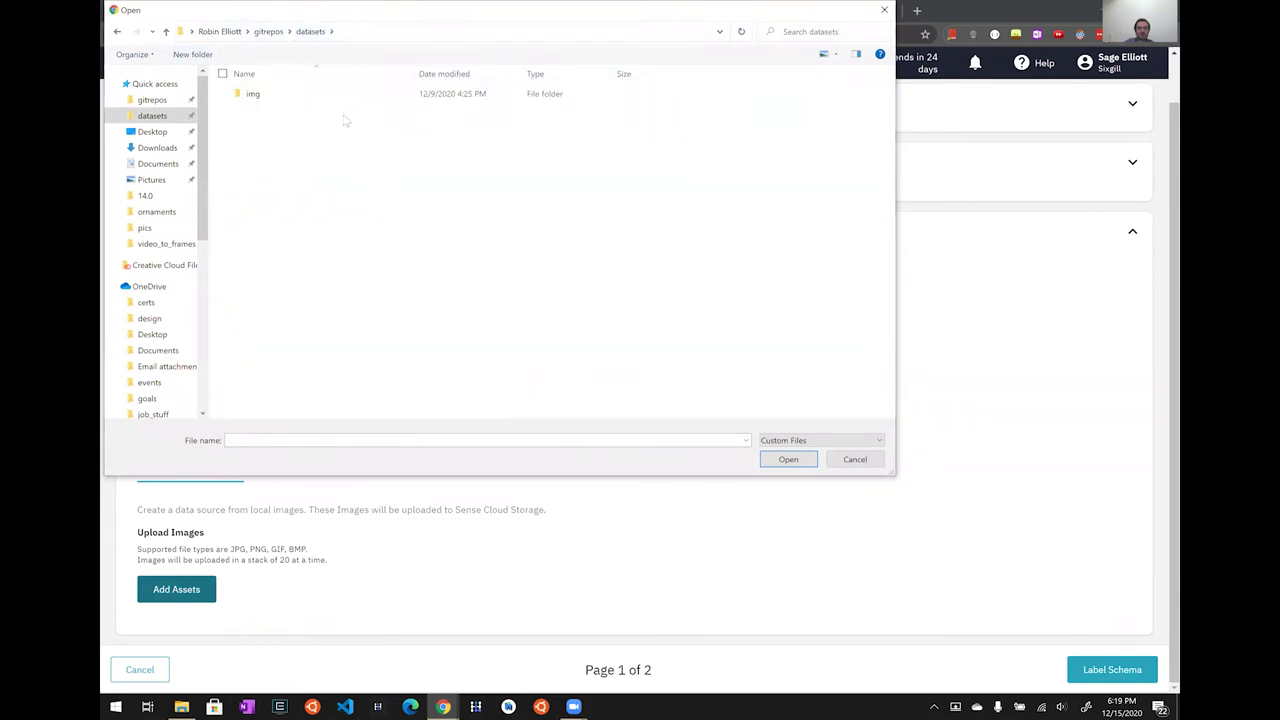
{"action": "double_click", "coordinate": [268, 94]}
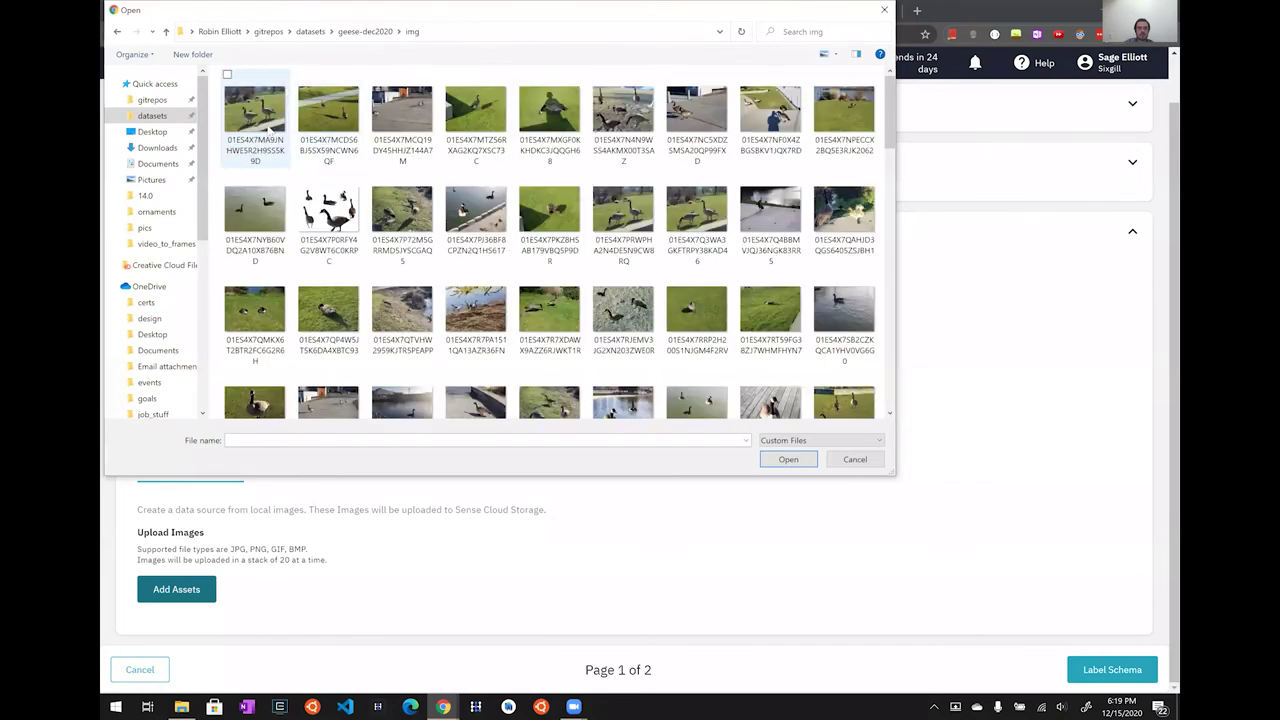
Upload the first three goose images in the folder as project assets and check their upload status.
{"action": "left_click", "coordinate": [268, 128]}
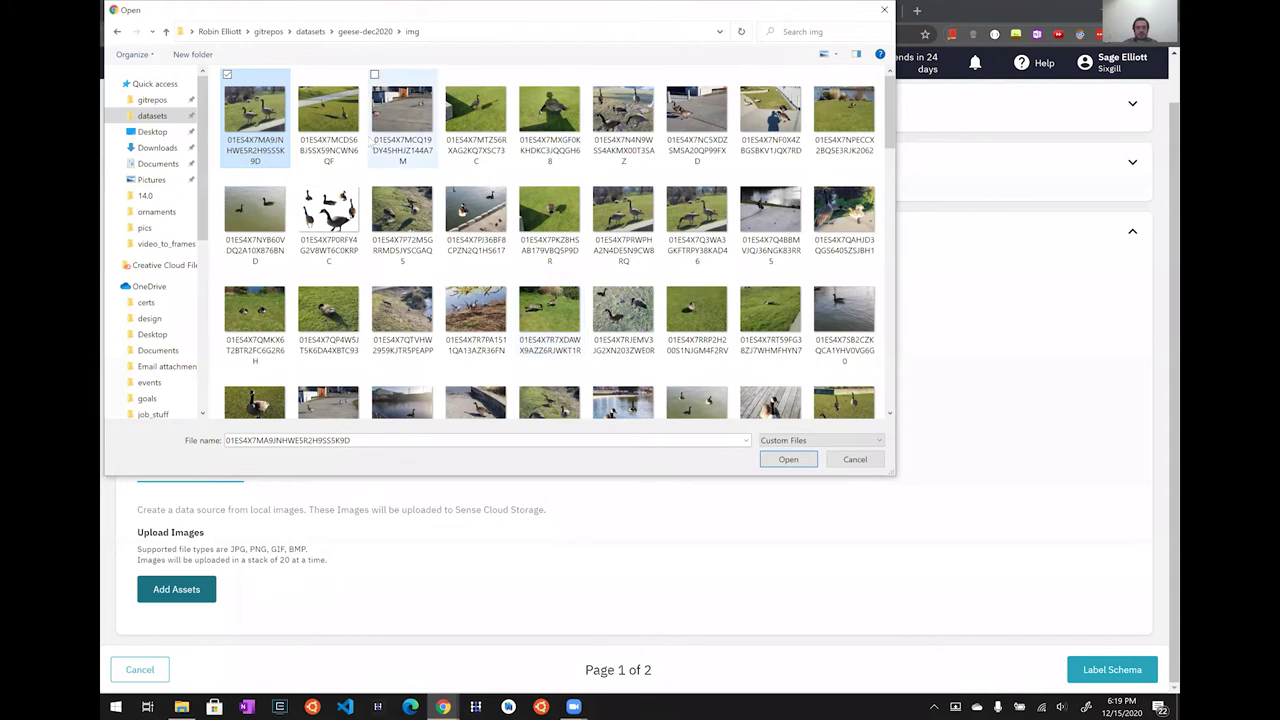
{"action": "left_click", "coordinate": [406, 106], "text": "shift"}
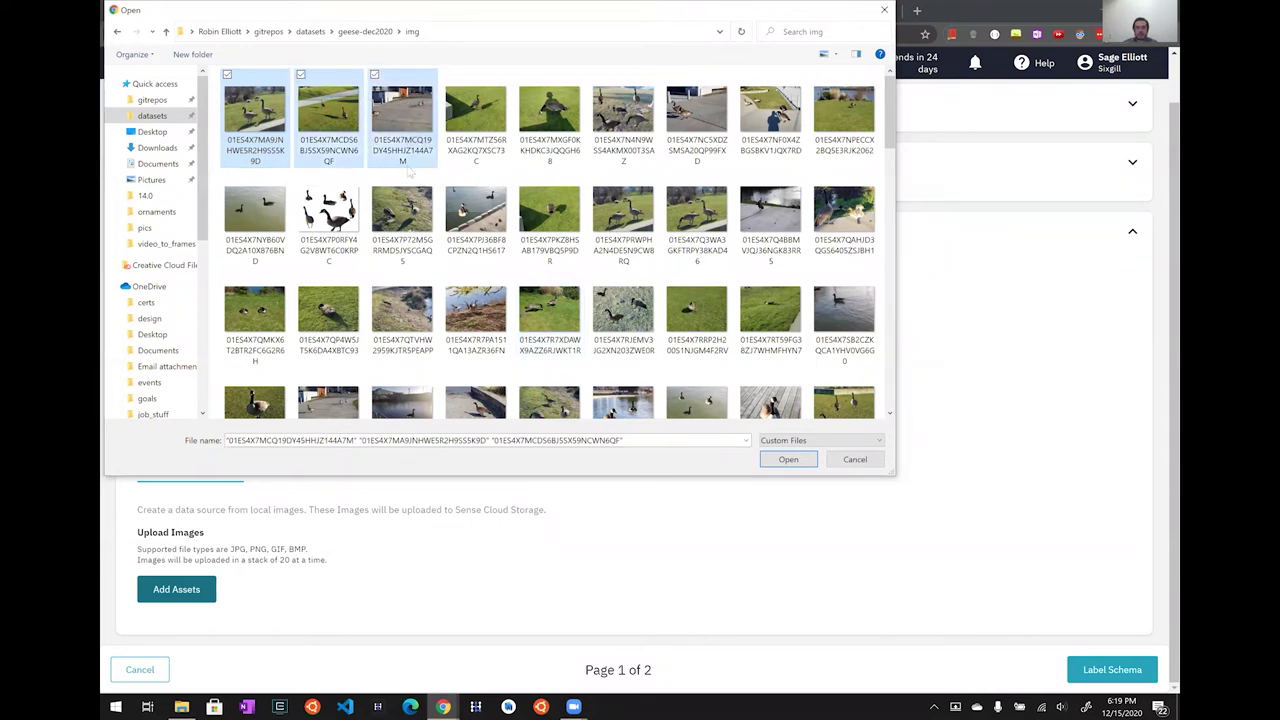
{"action": "scroll", "coordinate": [444, 250], "scroll_direction": "down", "scroll_amount": 3}
{"action": "scroll", "coordinate": [446, 280], "scroll_direction": "up", "scroll_amount": 3}
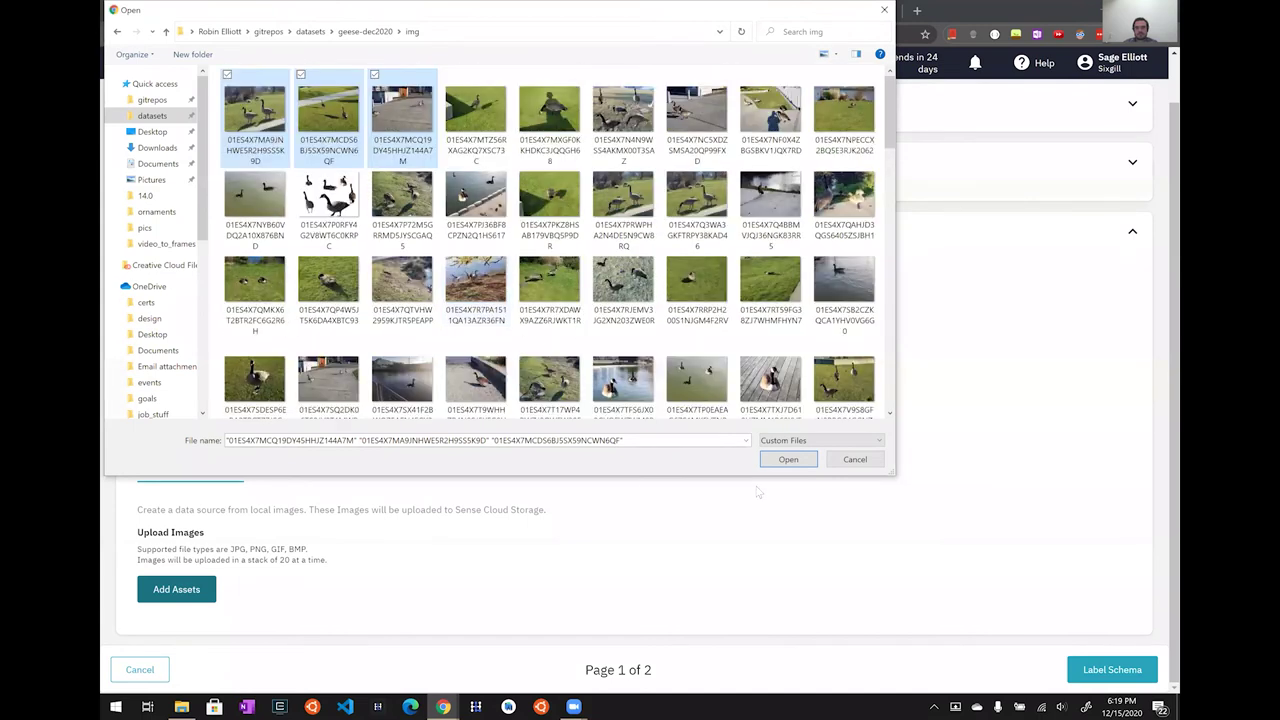
{"action": "left_click", "coordinate": [788, 459]}
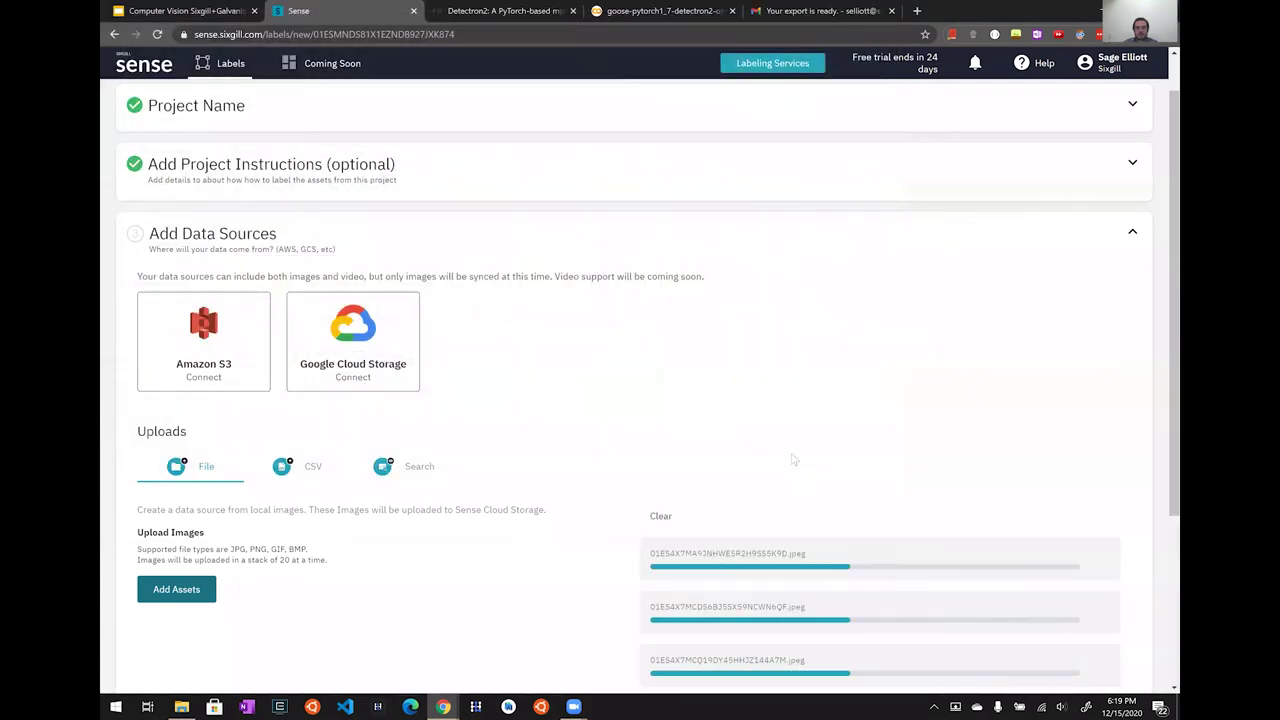
{"action": "scroll", "coordinate": [793, 459], "scroll_direction": "down", "scroll_amount": 1}
{"action": "scroll", "coordinate": [800, 520], "scroll_direction": "down", "scroll_amount": 2}
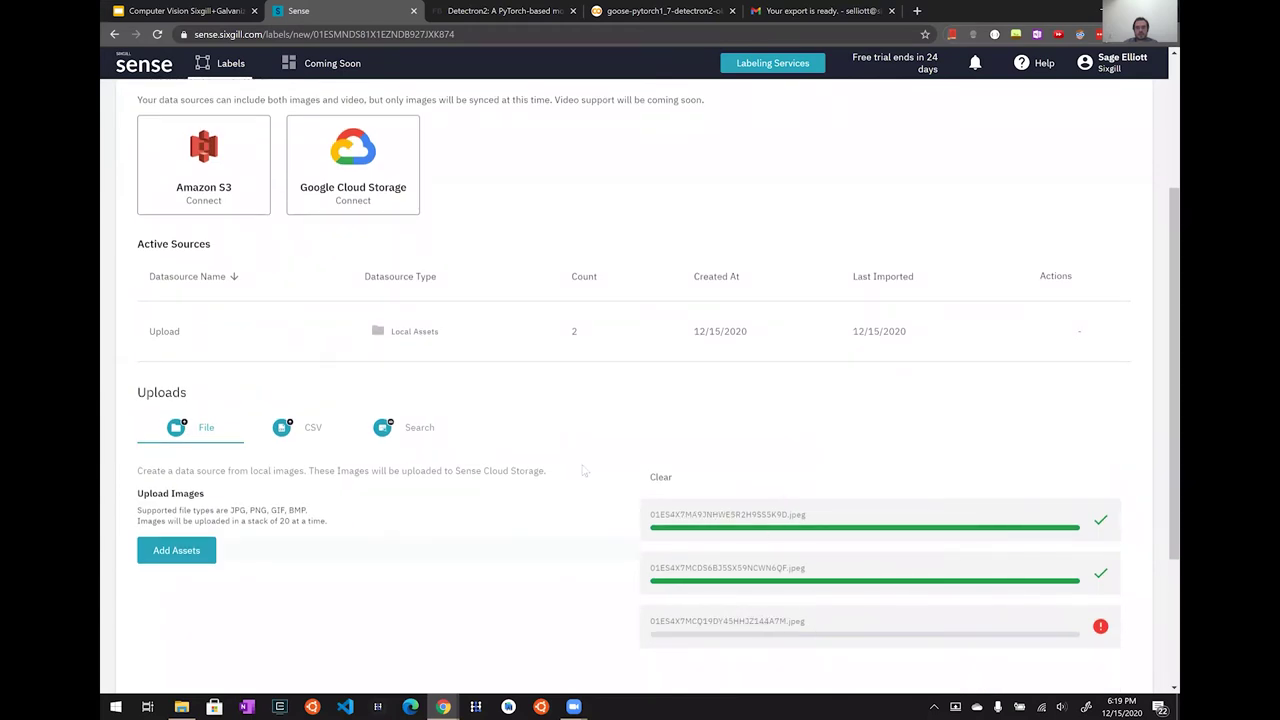
{"action": "scroll", "coordinate": [800, 520], "scroll_direction": "down", "scroll_amount": 1}
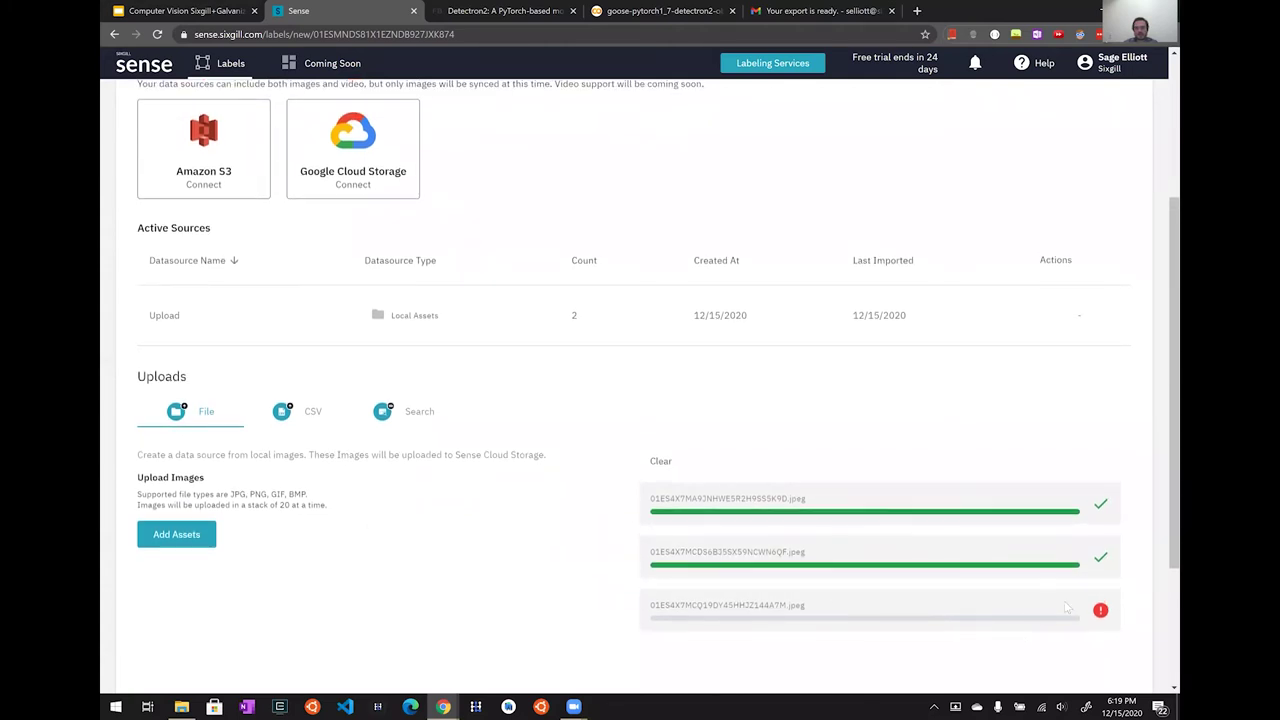
{"action": "scroll", "coordinate": [525, 350], "scroll_direction": "up", "scroll_amount": 2}
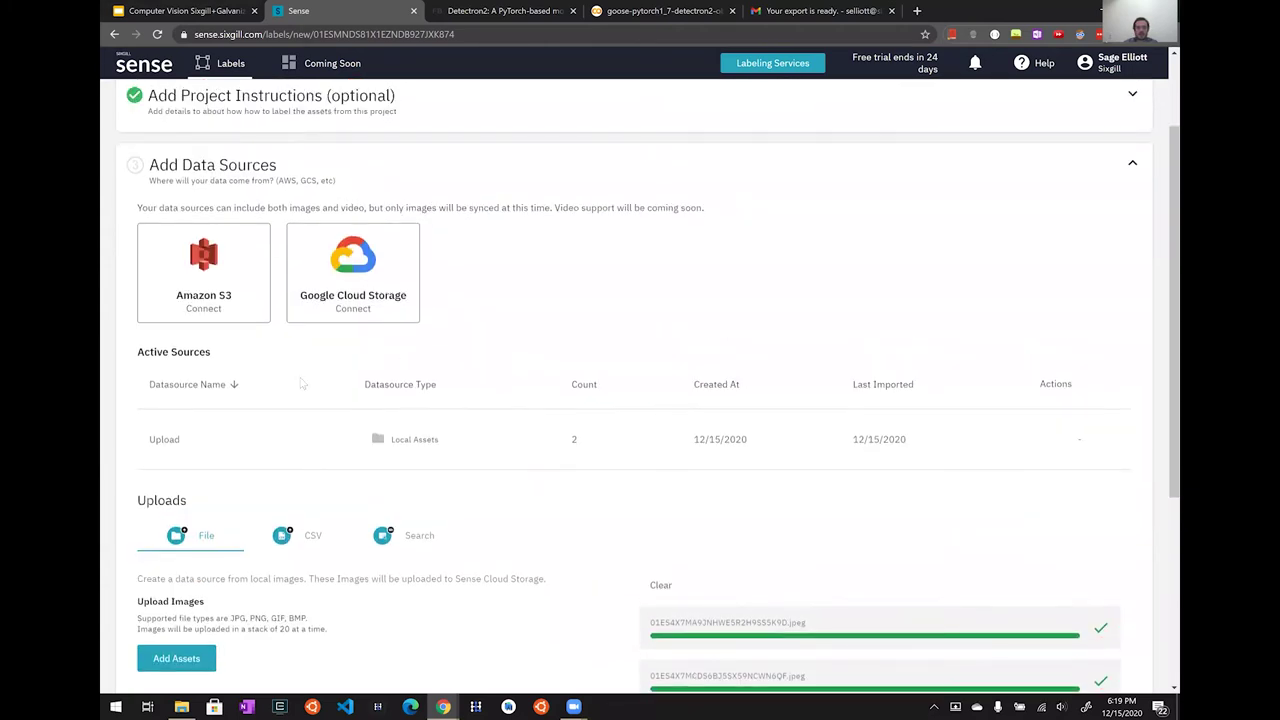
{"action": "scroll", "coordinate": [668, 539], "scroll_direction": "down", "scroll_amount": 4}
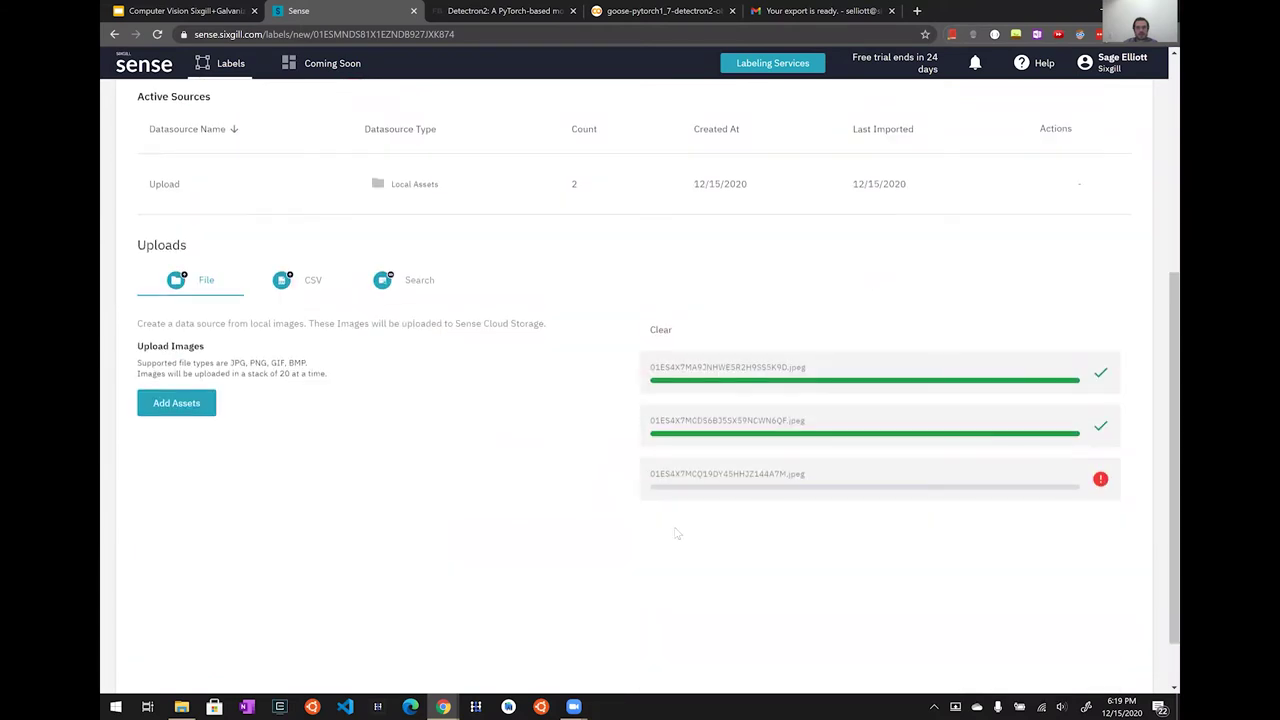
Upload the fourth and fifth goose images from the same folder and review the upload list and active sources.
{"action": "scroll", "coordinate": [674, 531], "scroll_direction": "up", "scroll_amount": 2}
{"action": "left_click", "coordinate": [195, 572]}
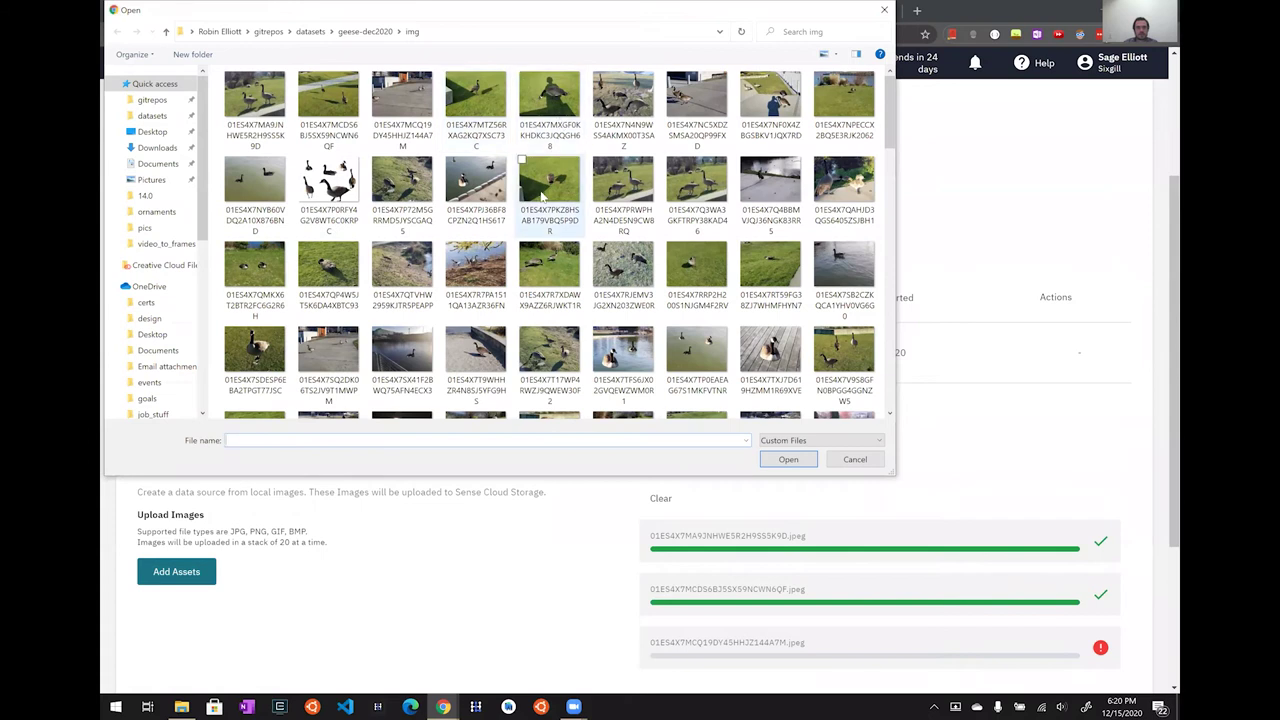
{"action": "left_click", "coordinate": [476, 95]}
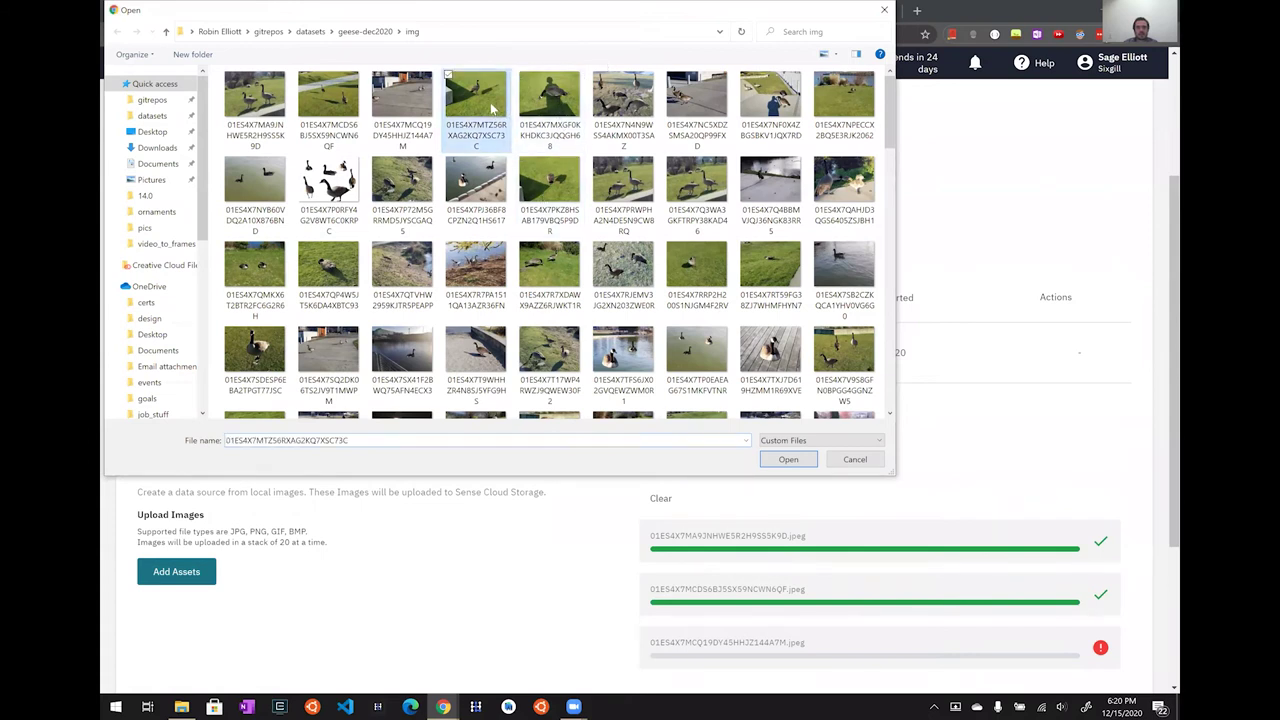
{"action": "left_click", "coordinate": [561, 98], "text": "ctrl"}
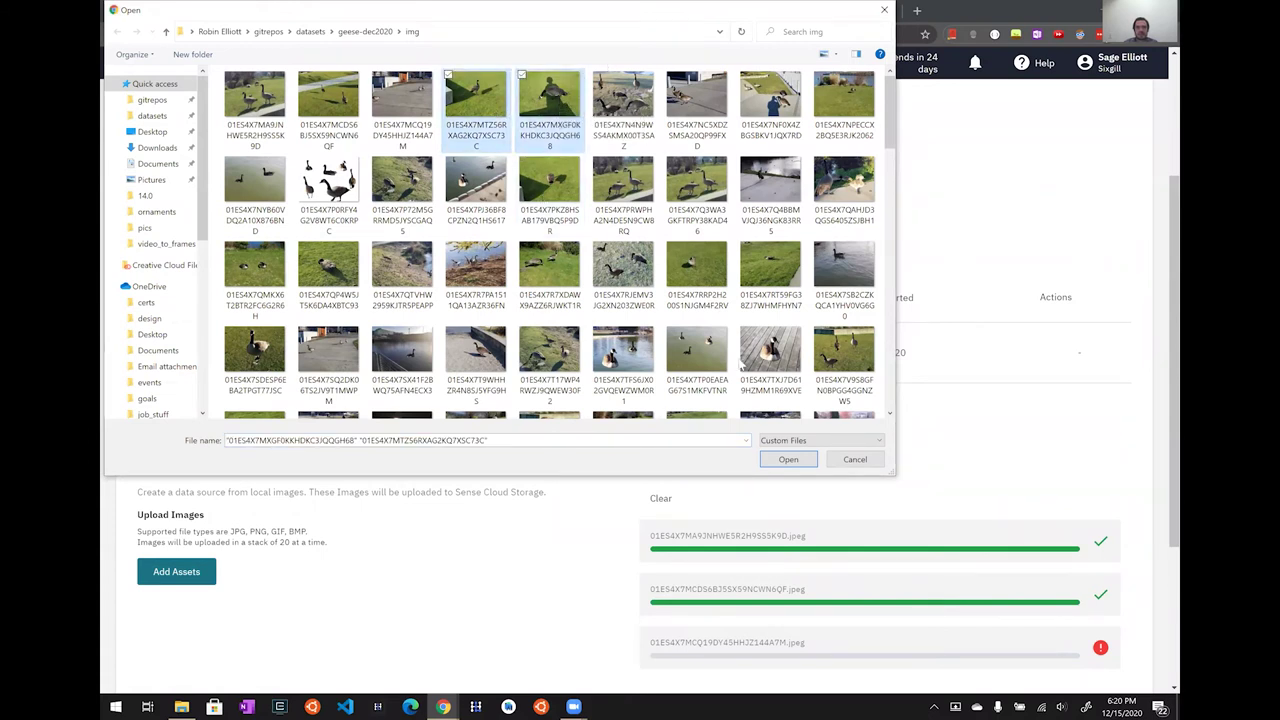
{"action": "left_click", "coordinate": [789, 460]}
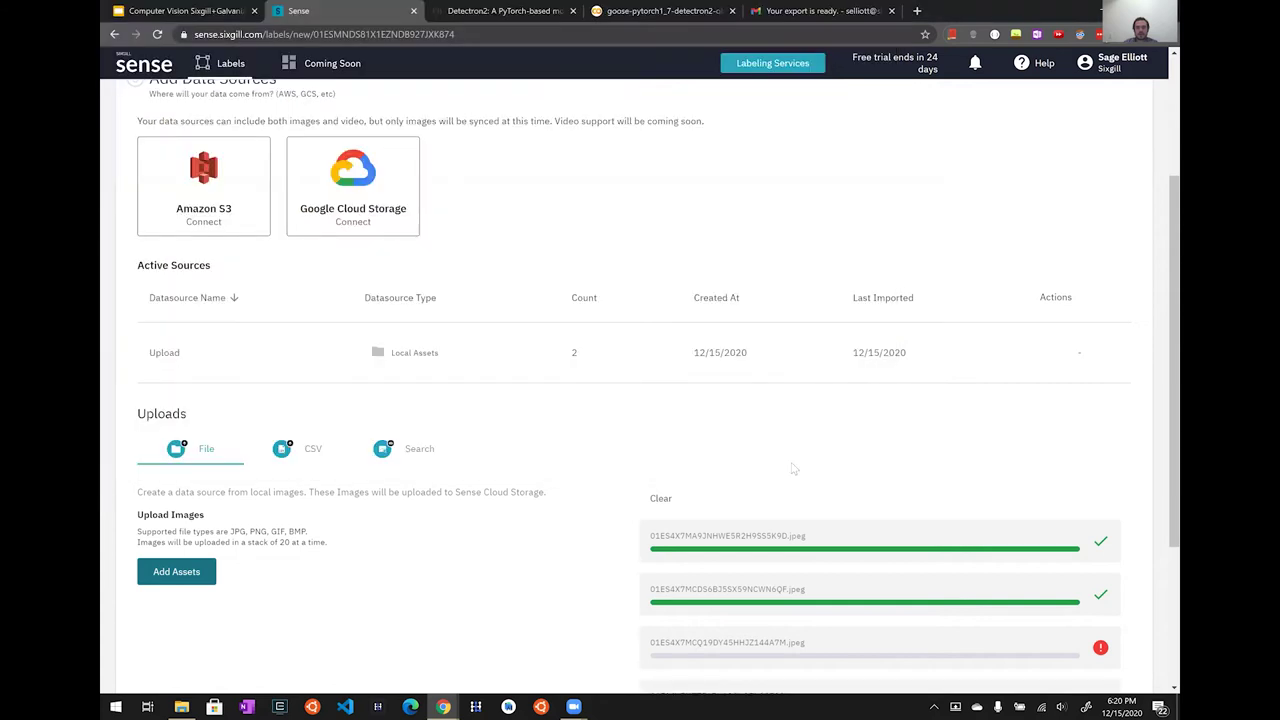
{"action": "scroll", "coordinate": [793, 468], "scroll_direction": "down", "scroll_amount": 3}
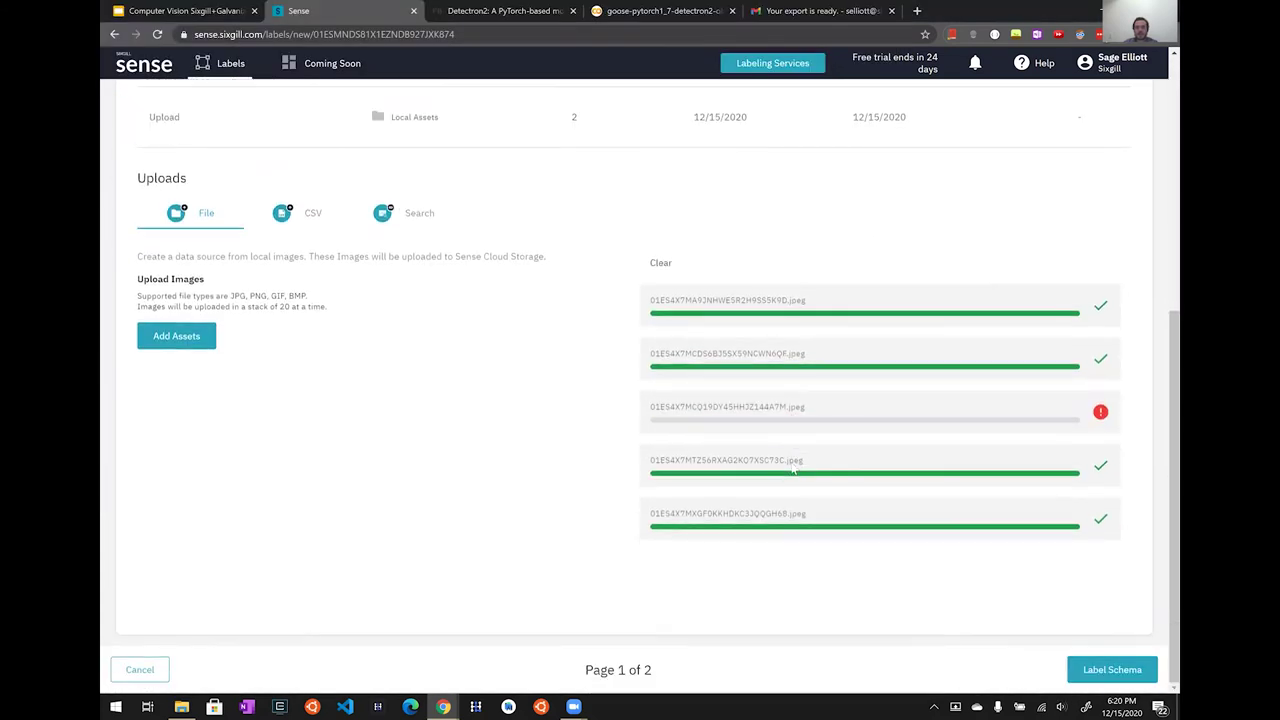
{"action": "scroll", "coordinate": [793, 468], "scroll_direction": "down", "scroll_amount": 1}
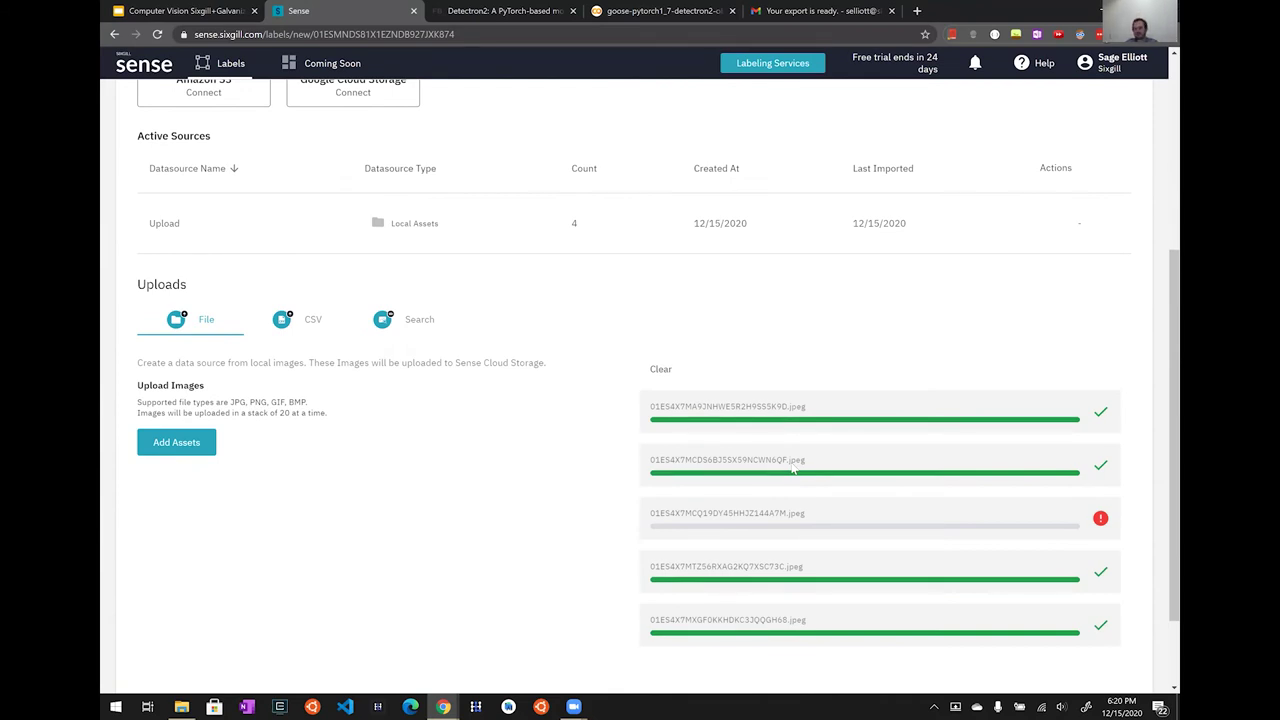
{"action": "scroll", "coordinate": [793, 468], "scroll_direction": "up", "scroll_amount": 4}
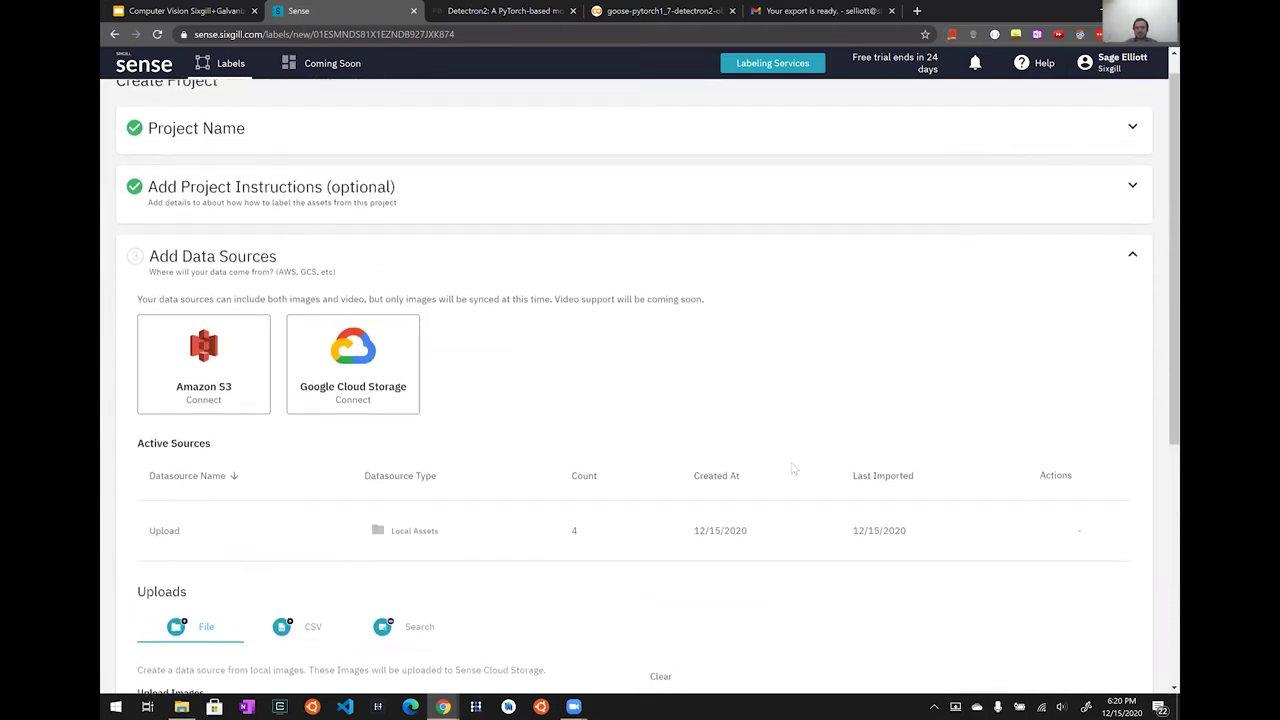
{"action": "scroll", "coordinate": [793, 468], "scroll_direction": "down", "scroll_amount": 5}
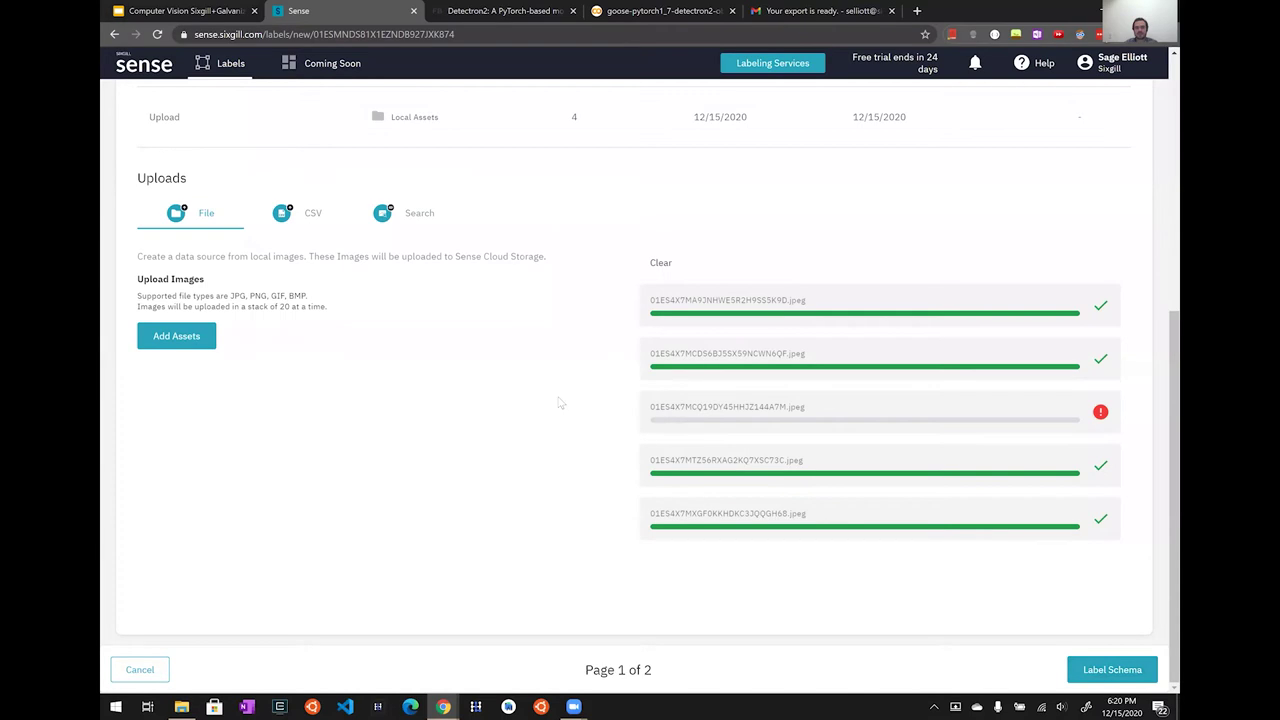
{"action": "scroll", "coordinate": [560, 403], "scroll_direction": "up", "scroll_amount": 5}
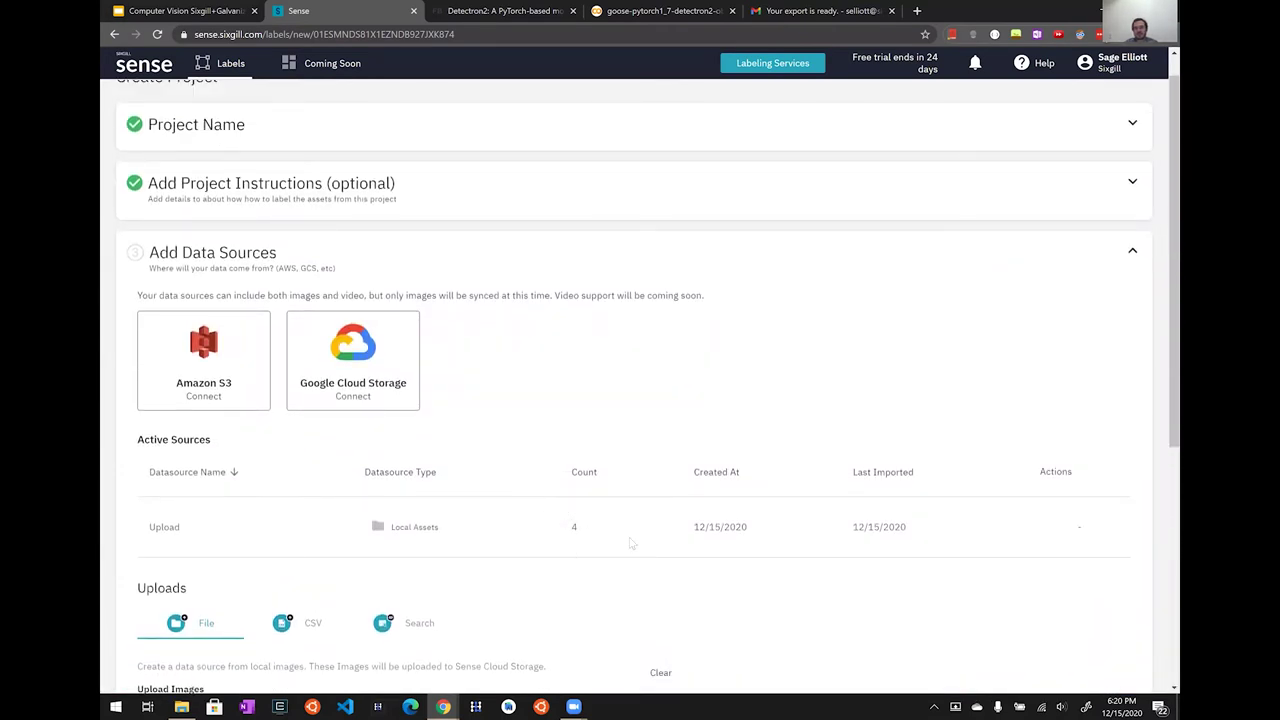
{"action": "scroll", "coordinate": [633, 543], "scroll_direction": "down", "scroll_amount": 1}
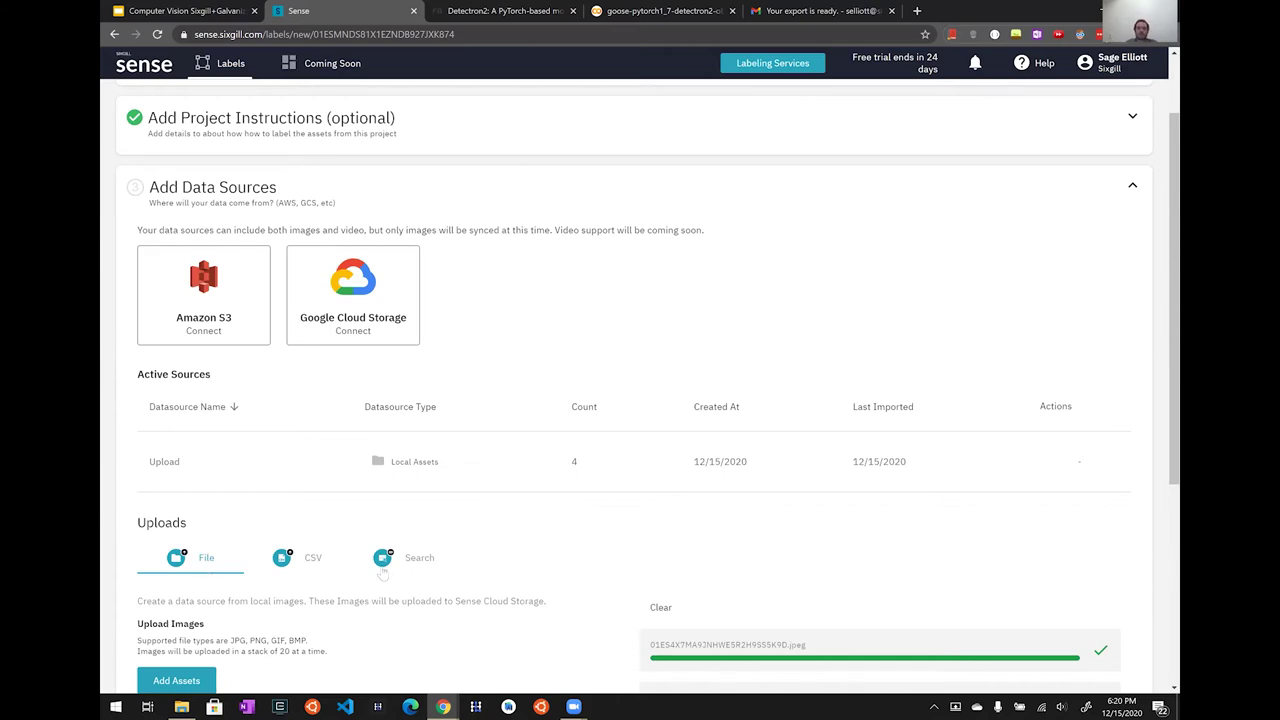
Look at the image search upload option and its filters, then return to the local file upload list.
{"action": "scroll", "coordinate": [383, 575], "scroll_direction": "down", "scroll_amount": 1}
{"action": "left_click", "coordinate": [428, 440]}
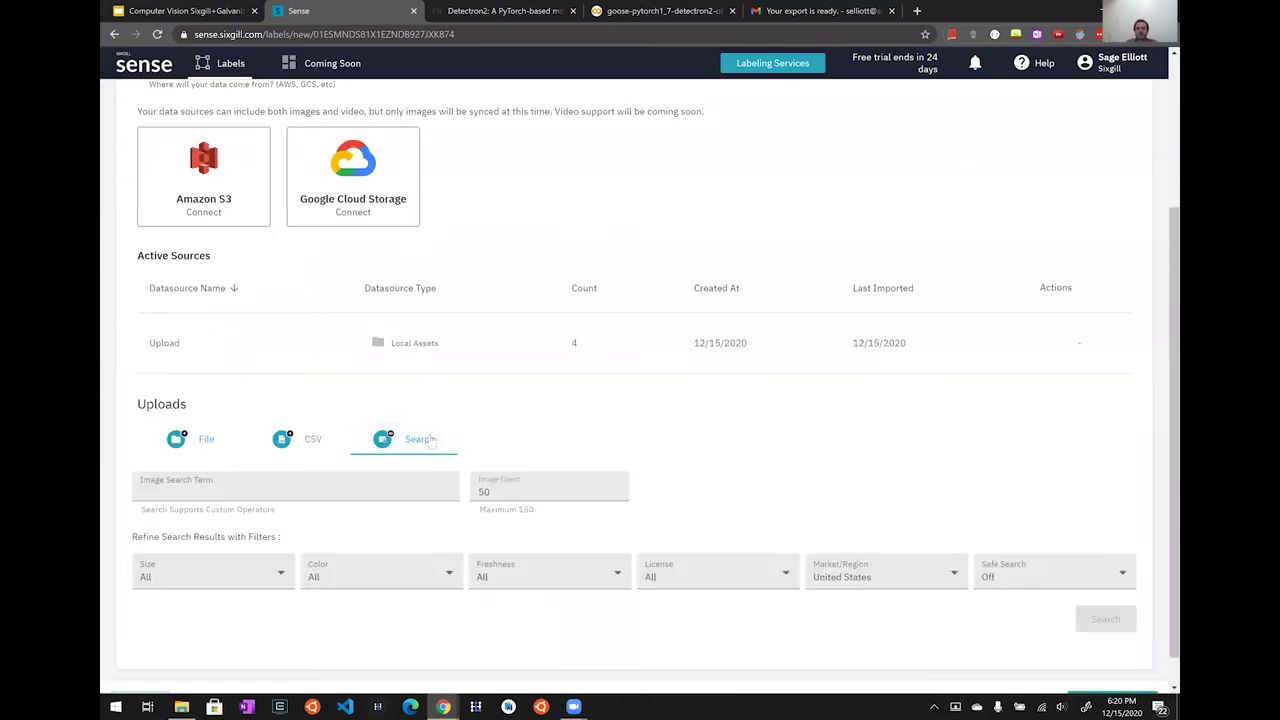
{"action": "scroll", "coordinate": [400, 448], "scroll_direction": "down", "scroll_amount": 1}
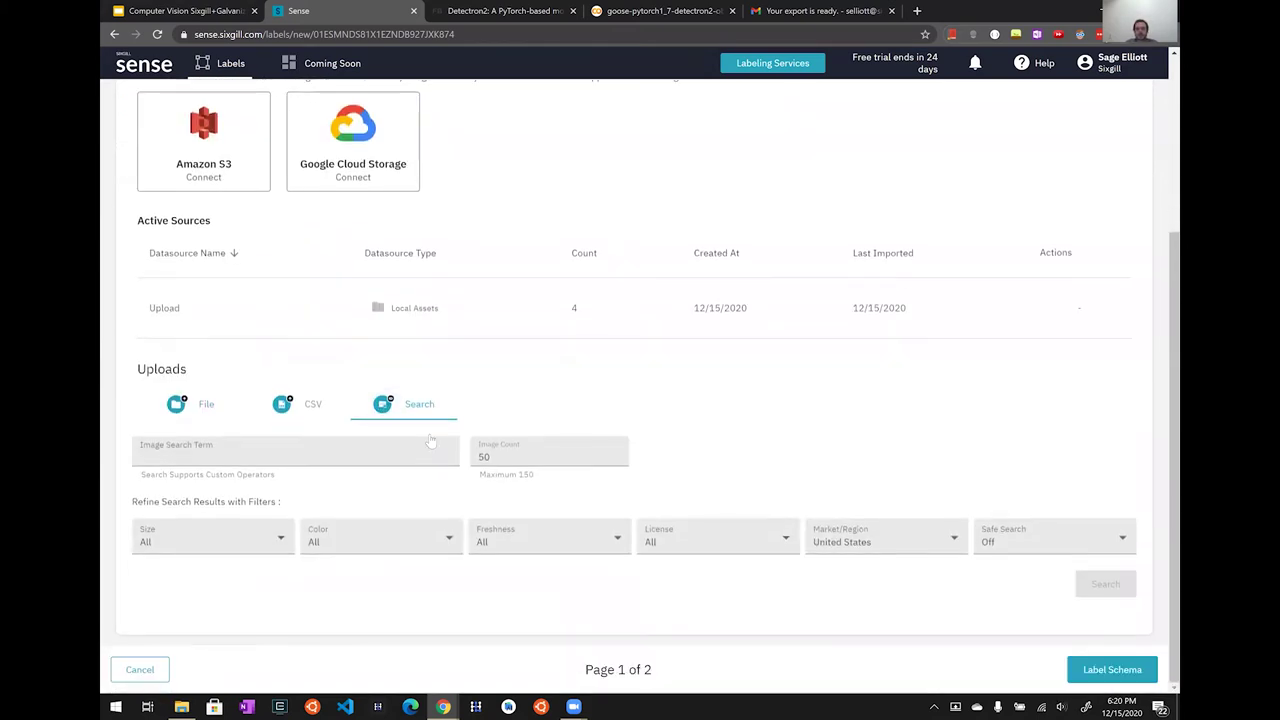
{"action": "left_click", "coordinate": [376, 455]}
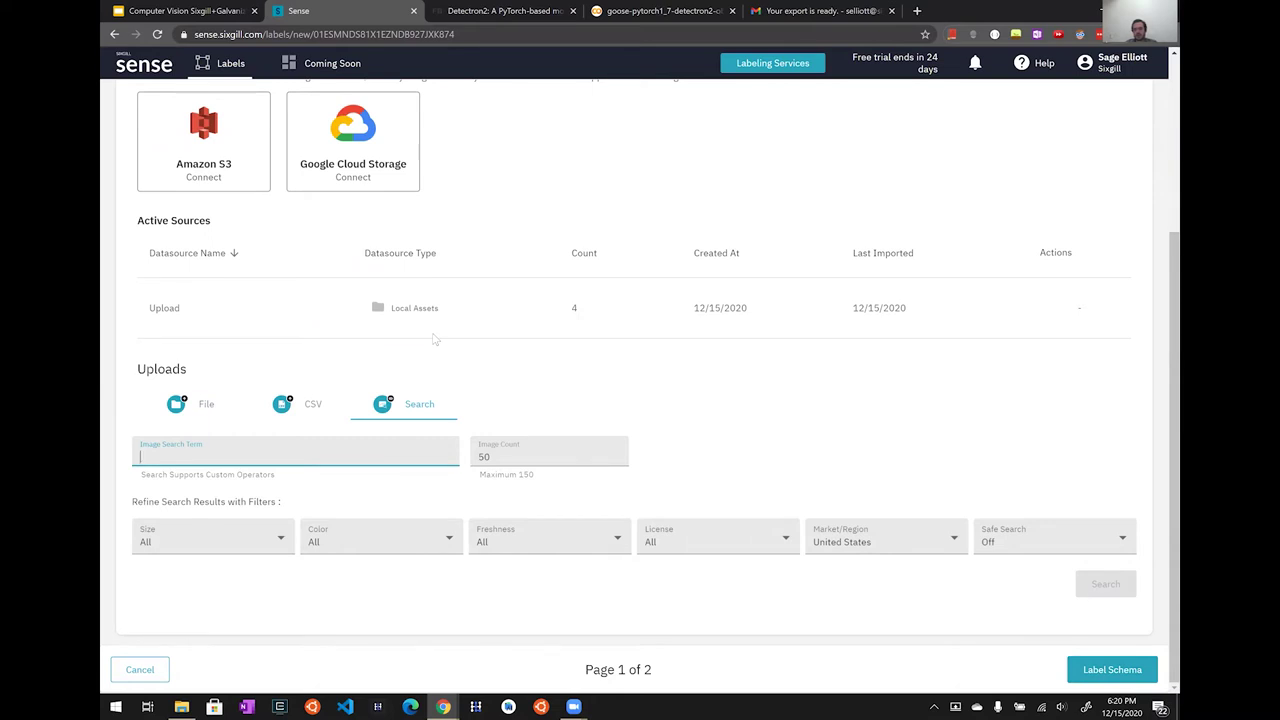
{"action": "left_click", "coordinate": [207, 405]}
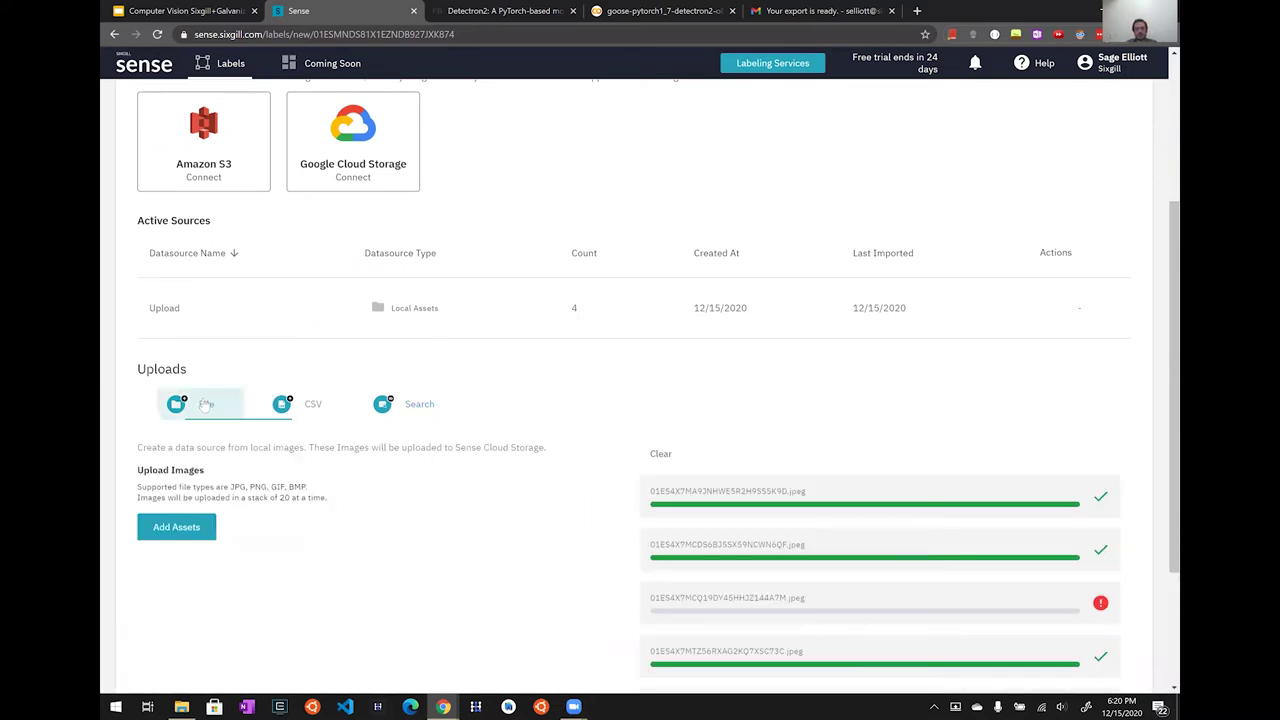
{"action": "scroll", "coordinate": [507, 425], "scroll_direction": "down", "scroll_amount": 3}
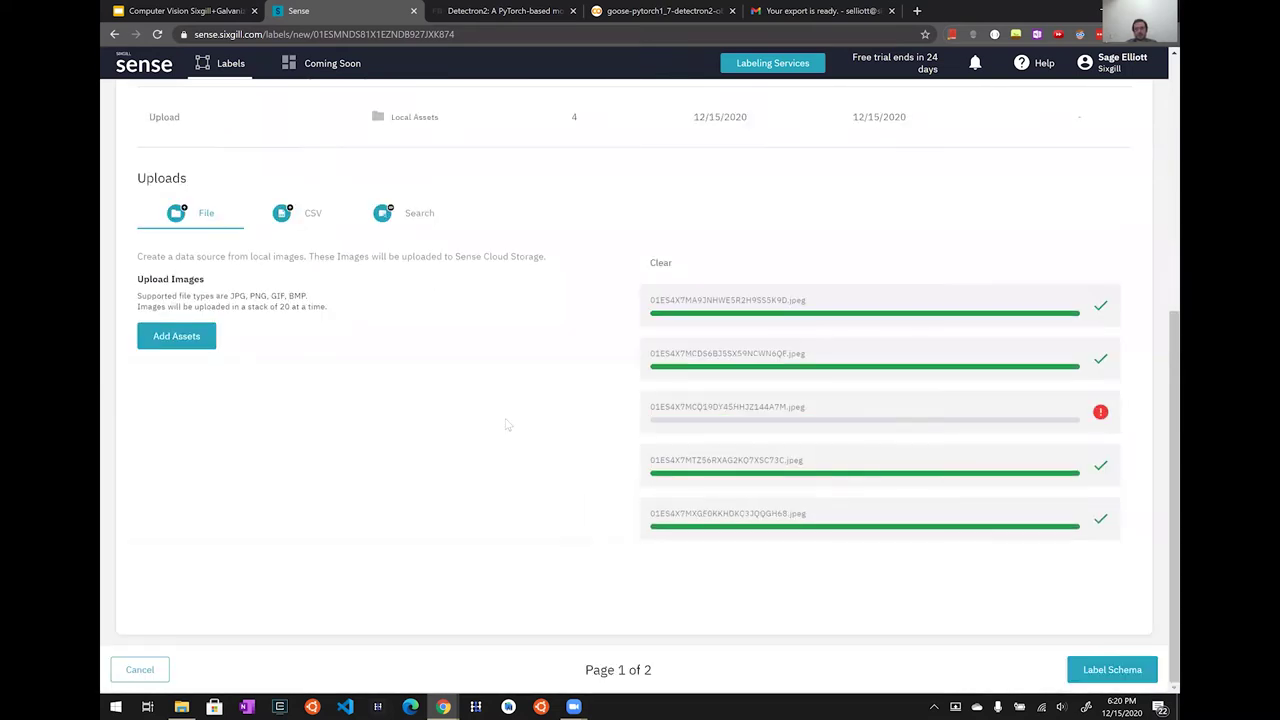
Proceed to the label schema and define a new label named "Goose" with the type Rectangle.
{"action": "left_click", "coordinate": [1110, 672]}
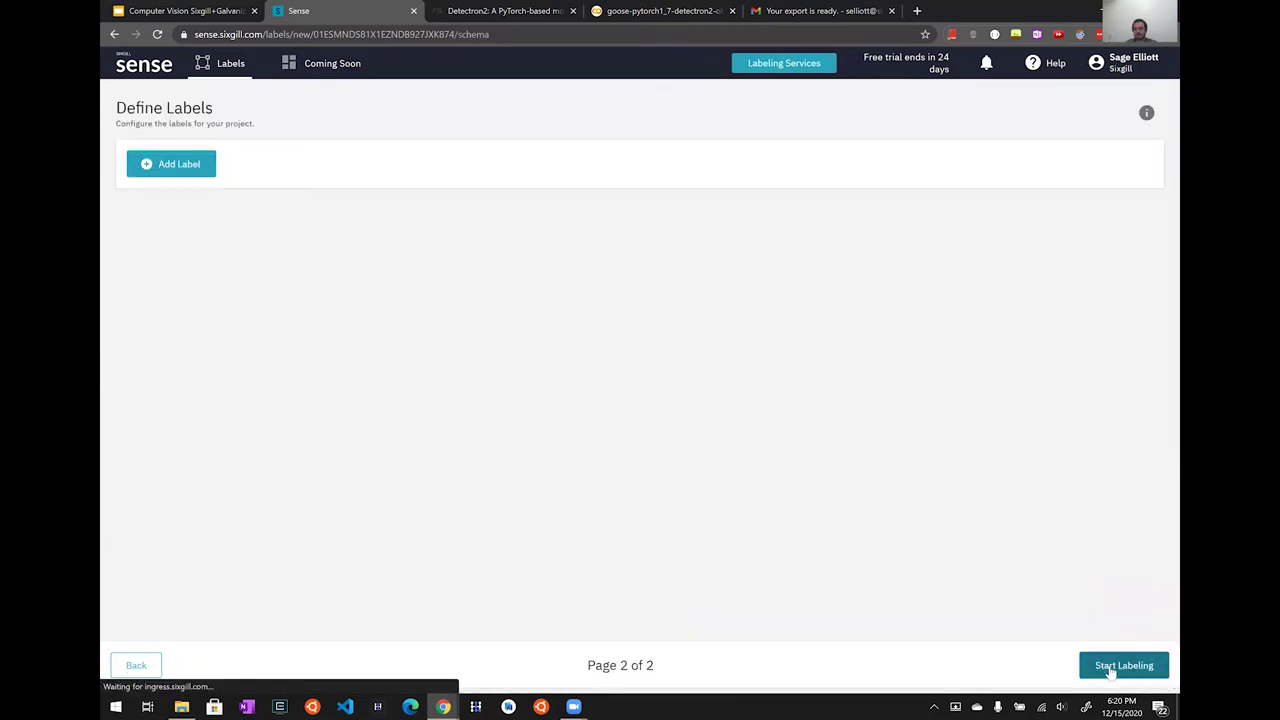
{"action": "left_click", "coordinate": [166, 172]}
{"action": "left_click", "coordinate": [233, 213]}
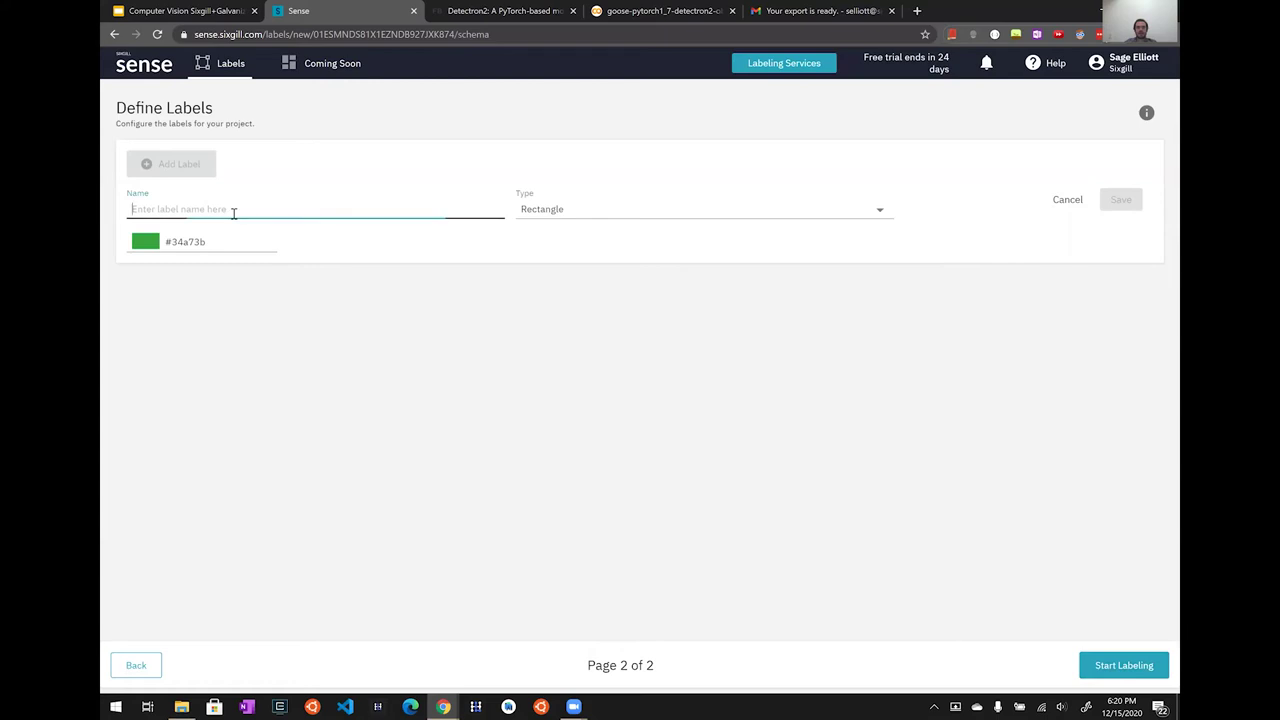
{"action": "type", "text": "Goose"}
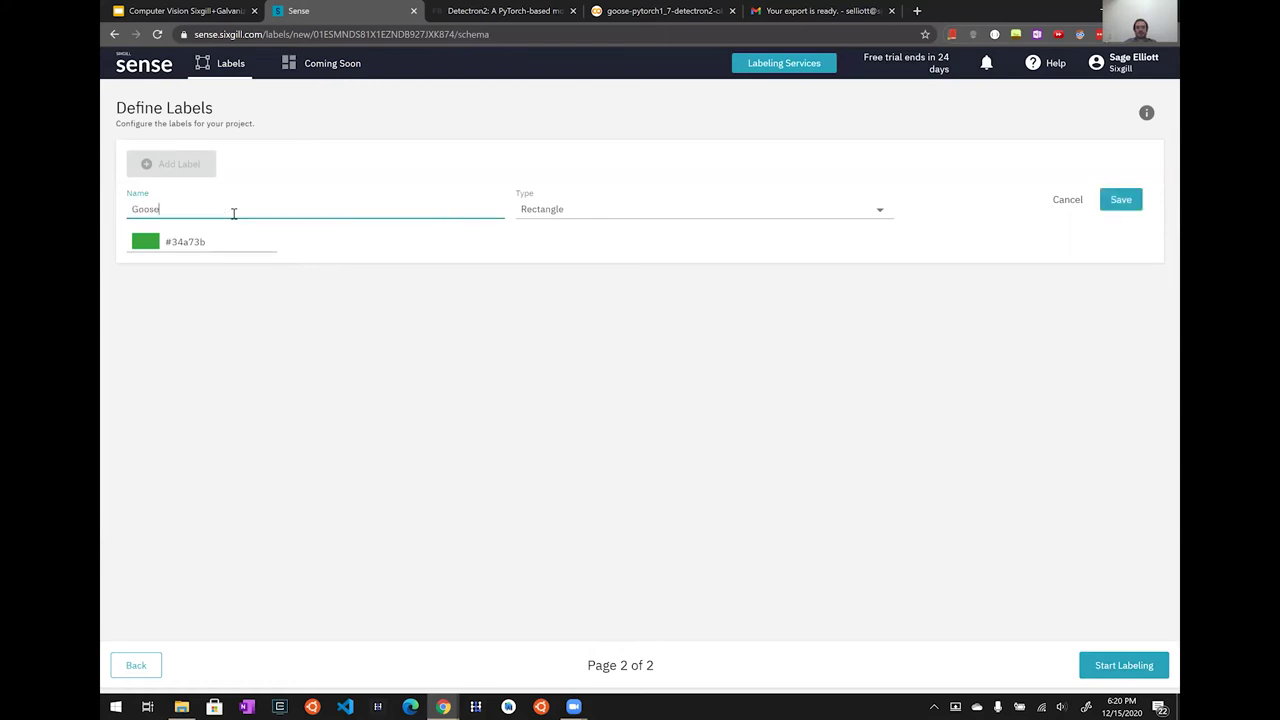
{"action": "left_click", "coordinate": [666, 217]}
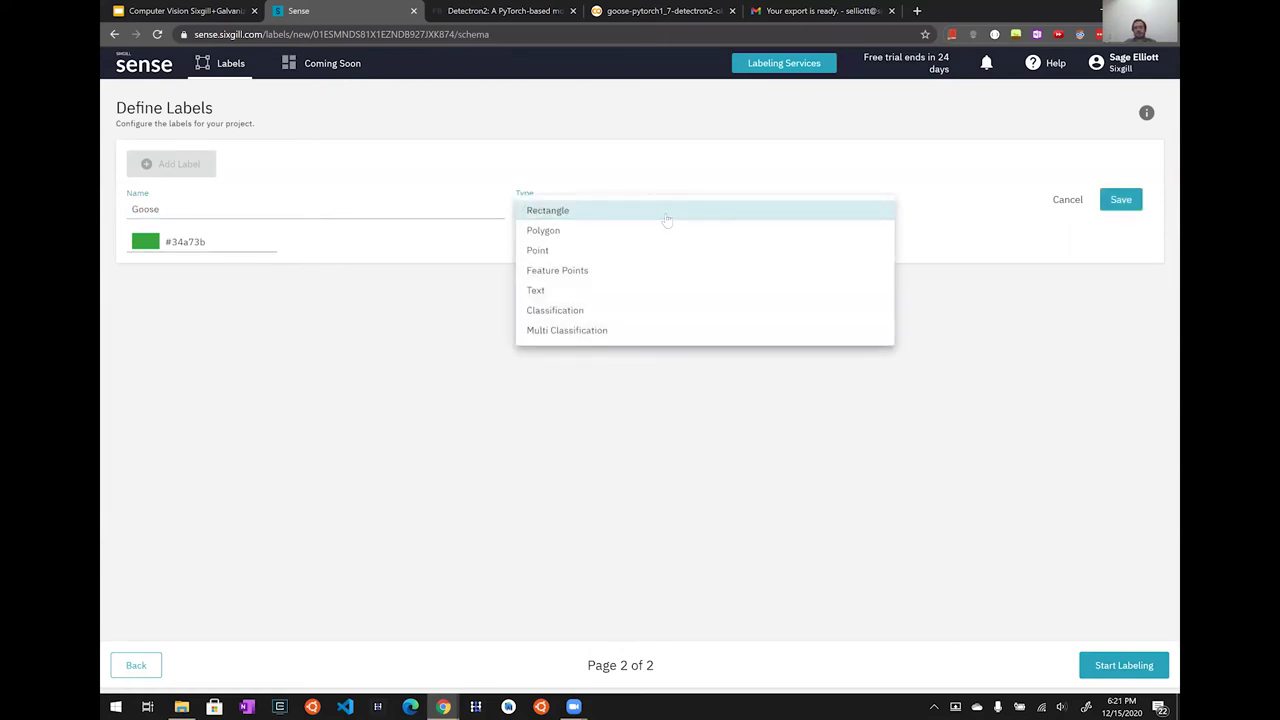
{"action": "left_click", "coordinate": [667, 219]}
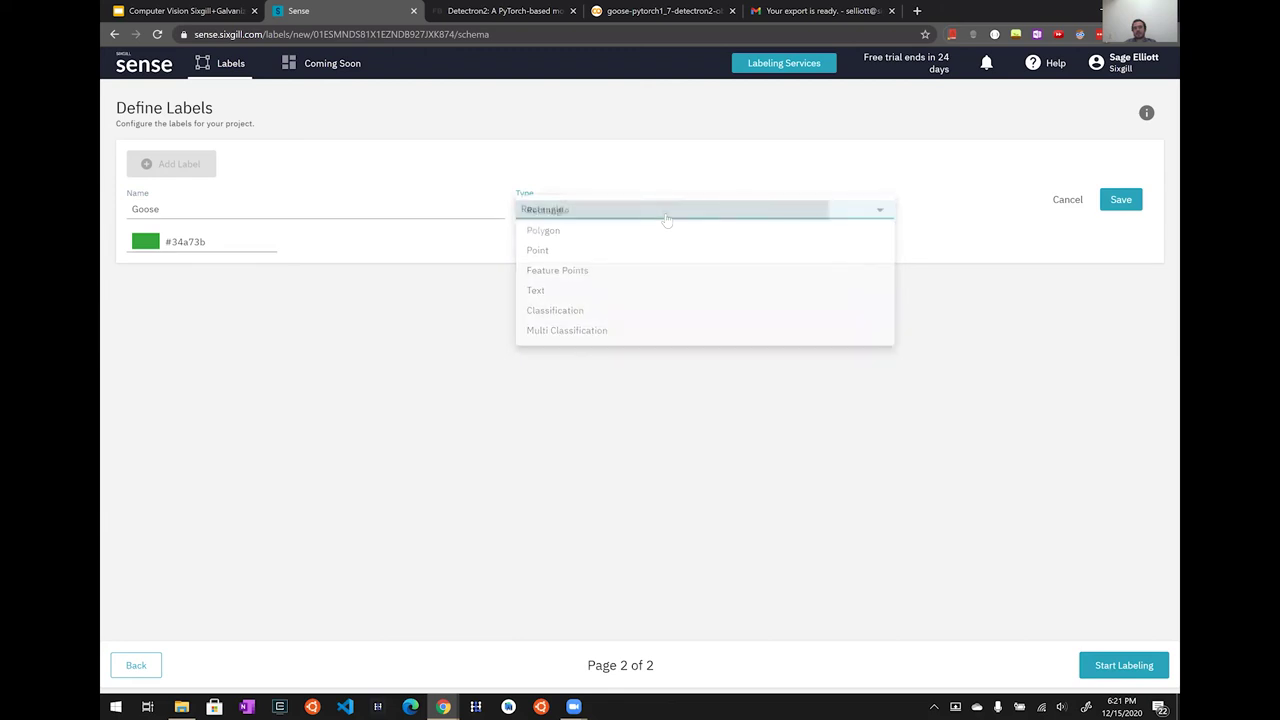
Change the Goose label's color to pink #e62282 and save the label.
{"action": "left_click", "coordinate": [150, 243]}
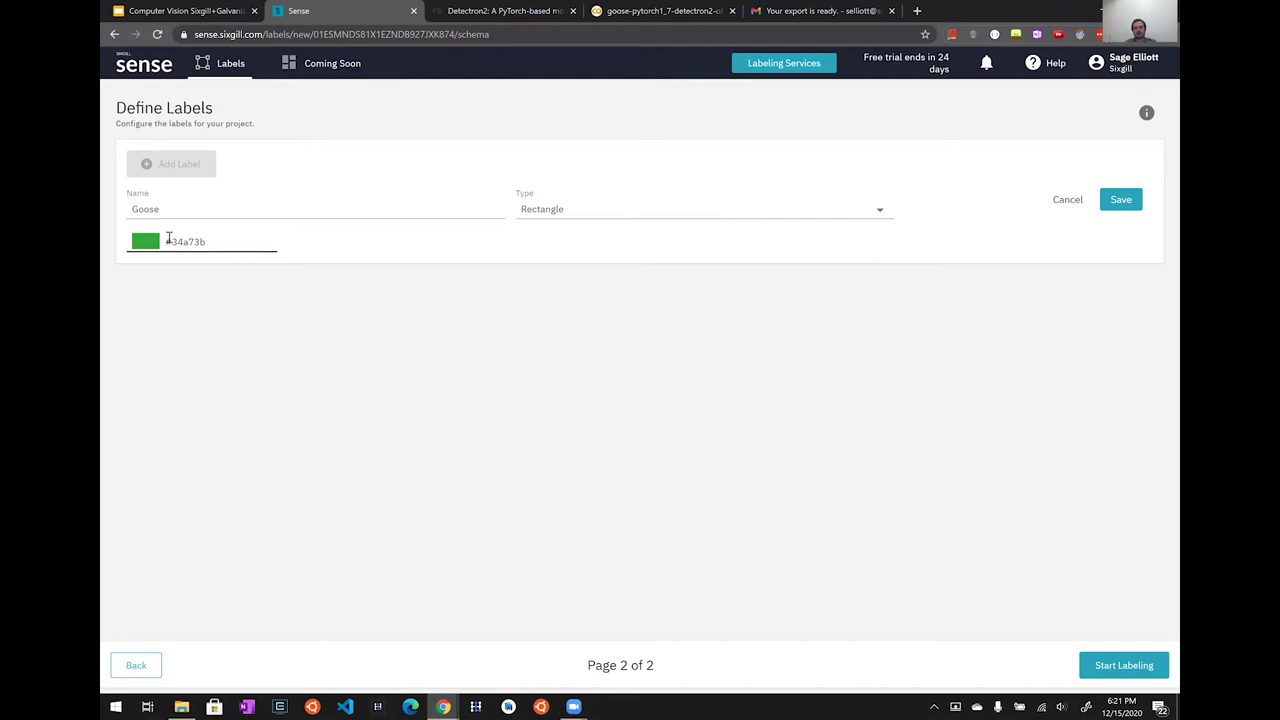
{"action": "left_click", "coordinate": [170, 242]}
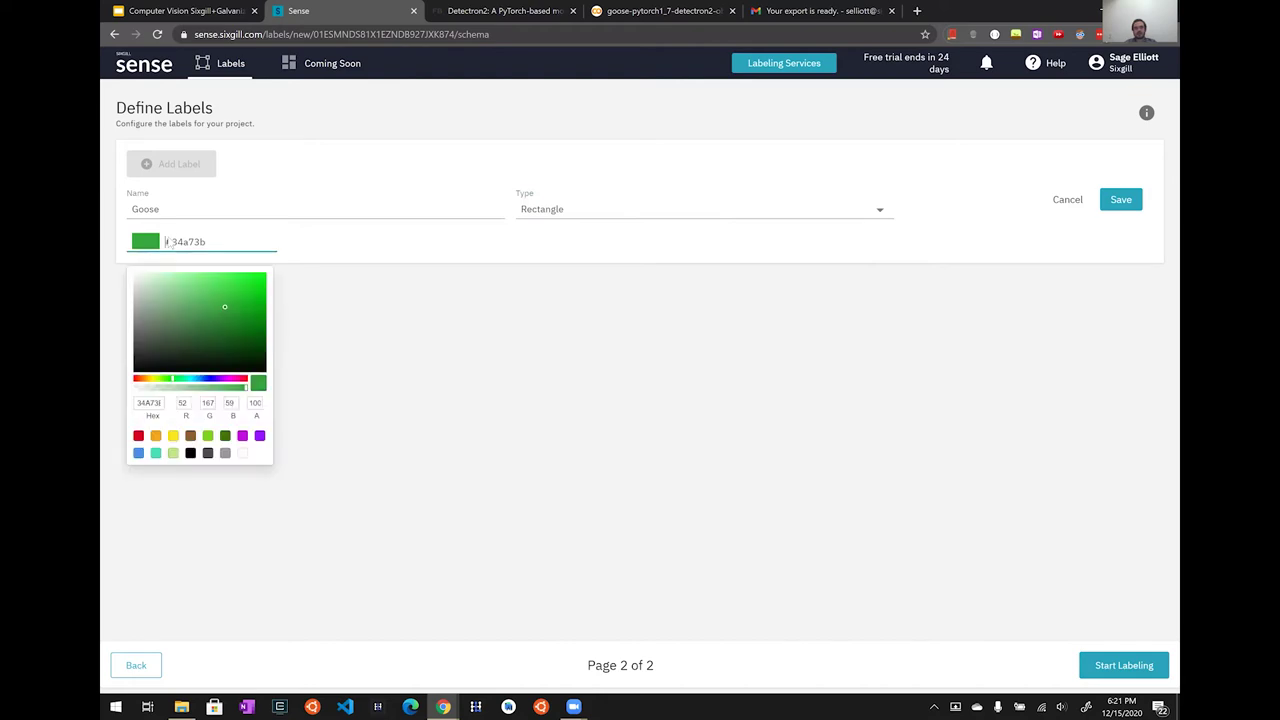
{"action": "left_click", "coordinate": [173, 379]}
{"action": "left_click", "coordinate": [183, 242]}
{"action": "left_click", "coordinate": [207, 245]}
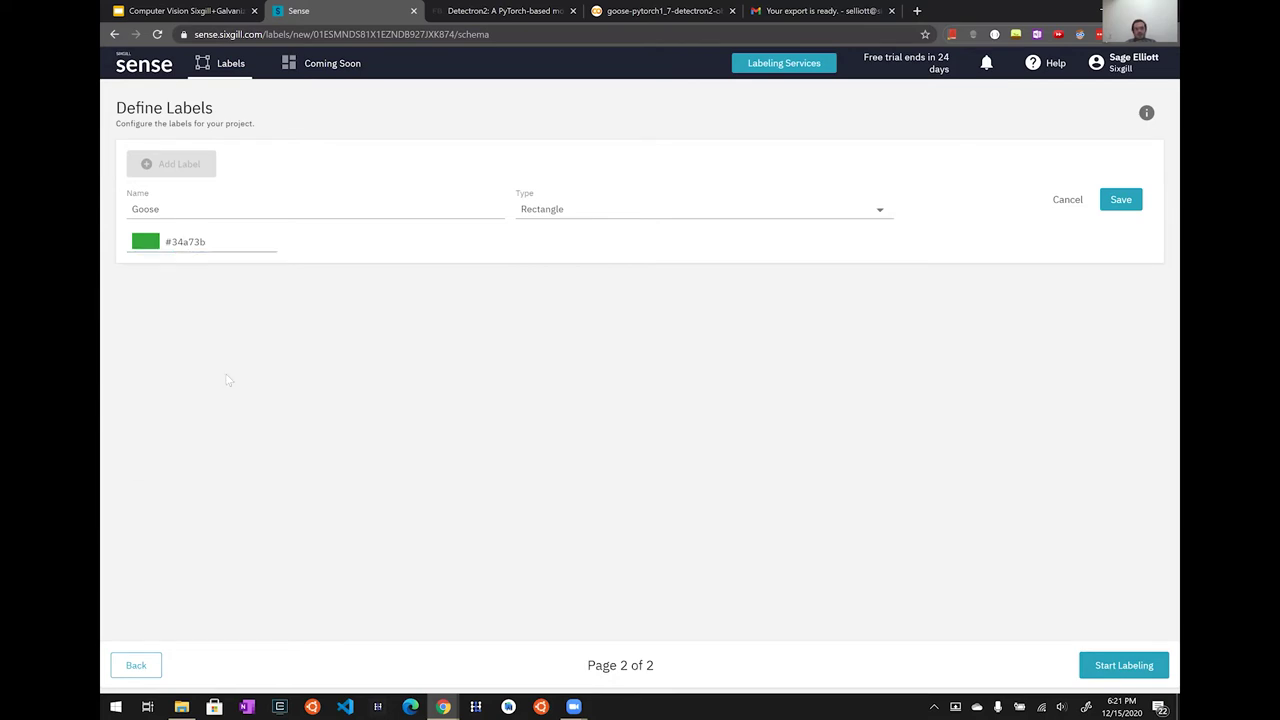
{"action": "left_click", "coordinate": [205, 244]}
{"action": "left_click", "coordinate": [238, 352]}
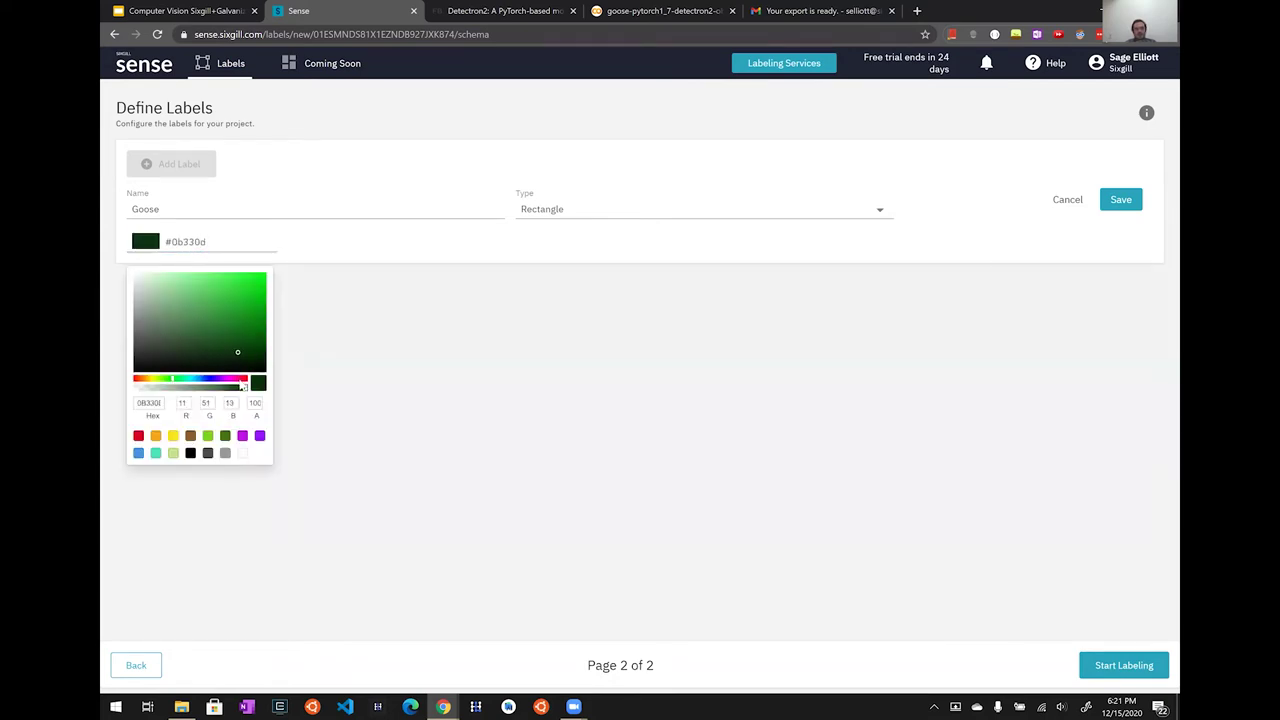
{"action": "left_click", "coordinate": [242, 380]}
{"action": "left_click_drag", "start_coordinate": [238, 336], "coordinate": [246, 282]}
{"action": "left_click", "coordinate": [371, 314]}
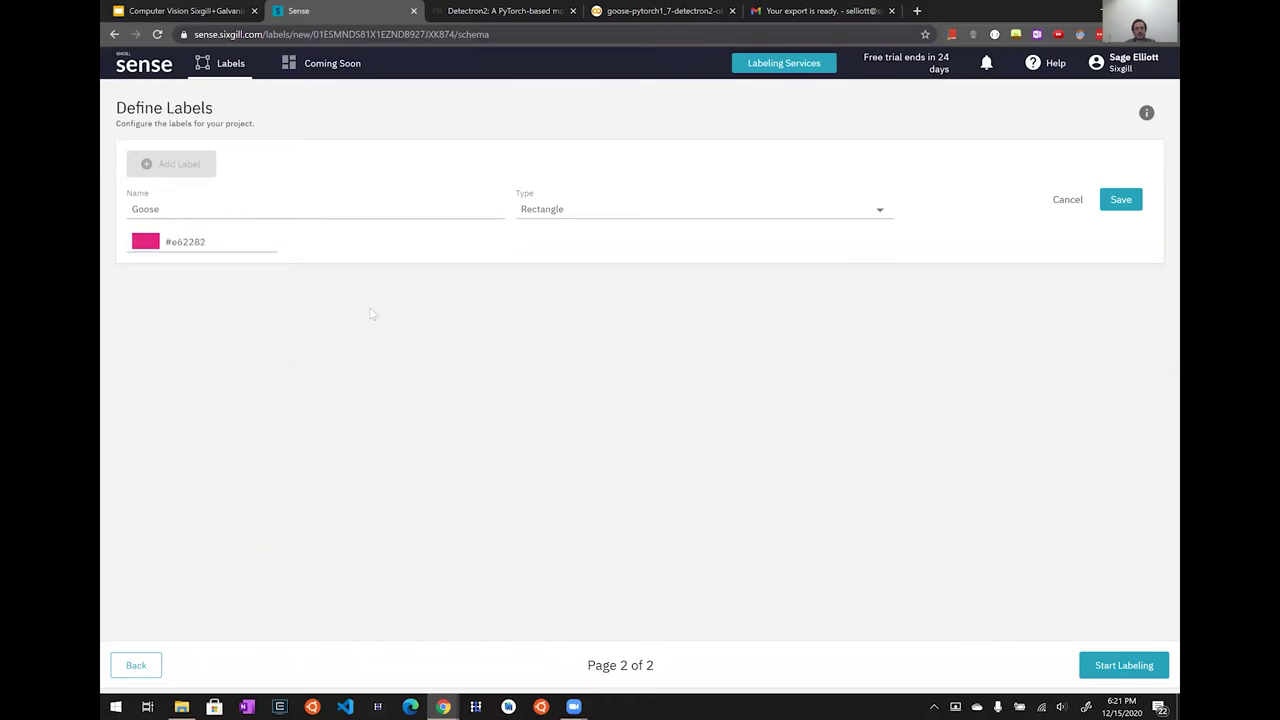
{"action": "left_click", "coordinate": [1132, 203]}
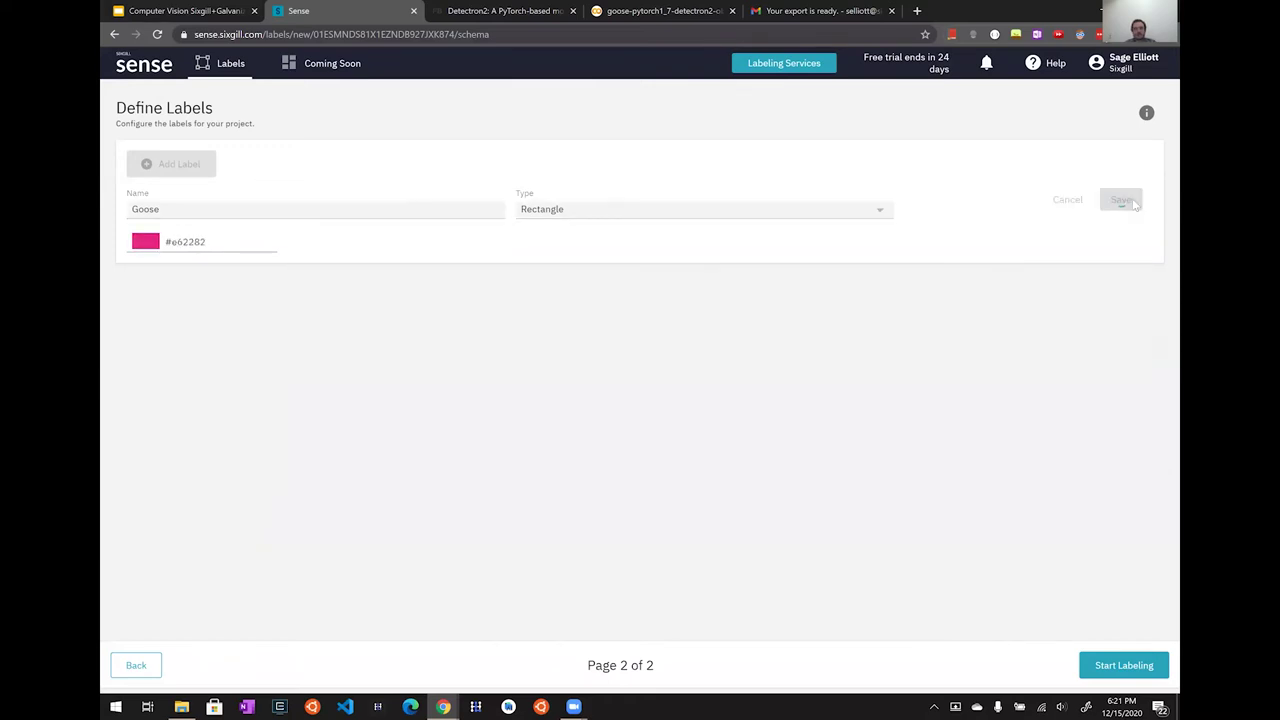
Add and save a second label named "Goose - pol" with the type Polygon.
{"action": "left_click", "coordinate": [412, 199]}
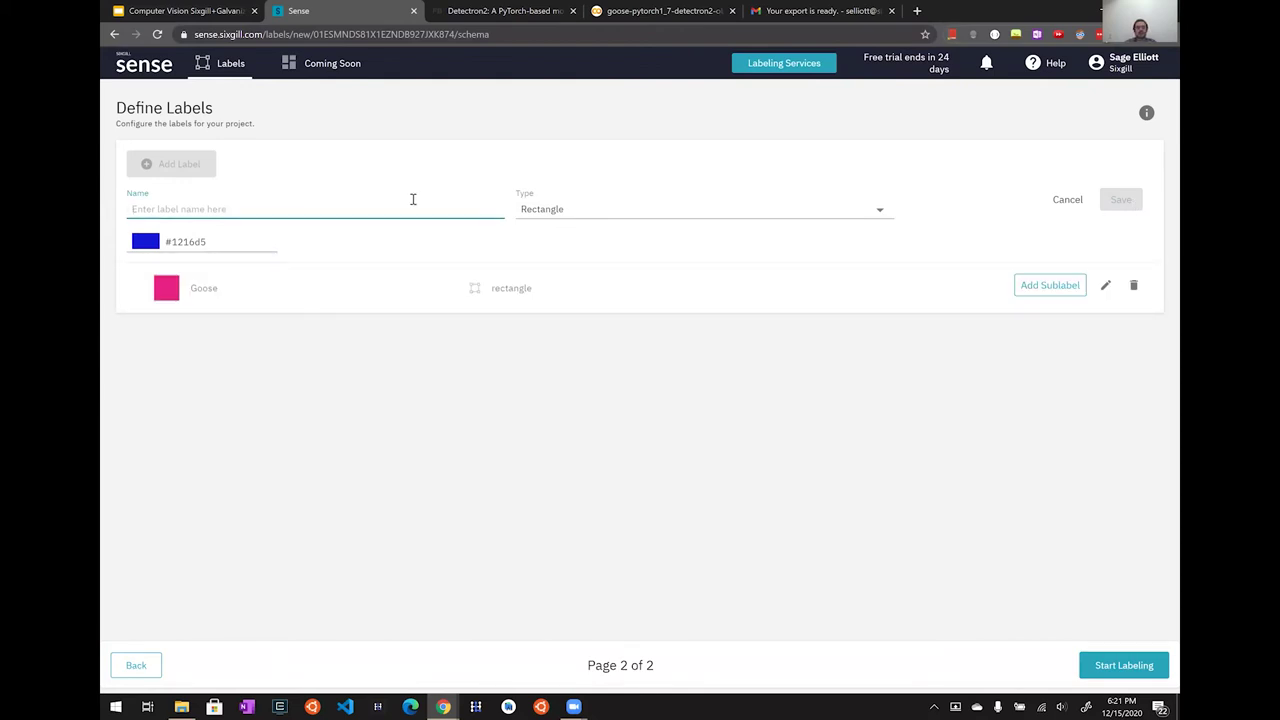
{"action": "type", "text": "Goose - pol"}
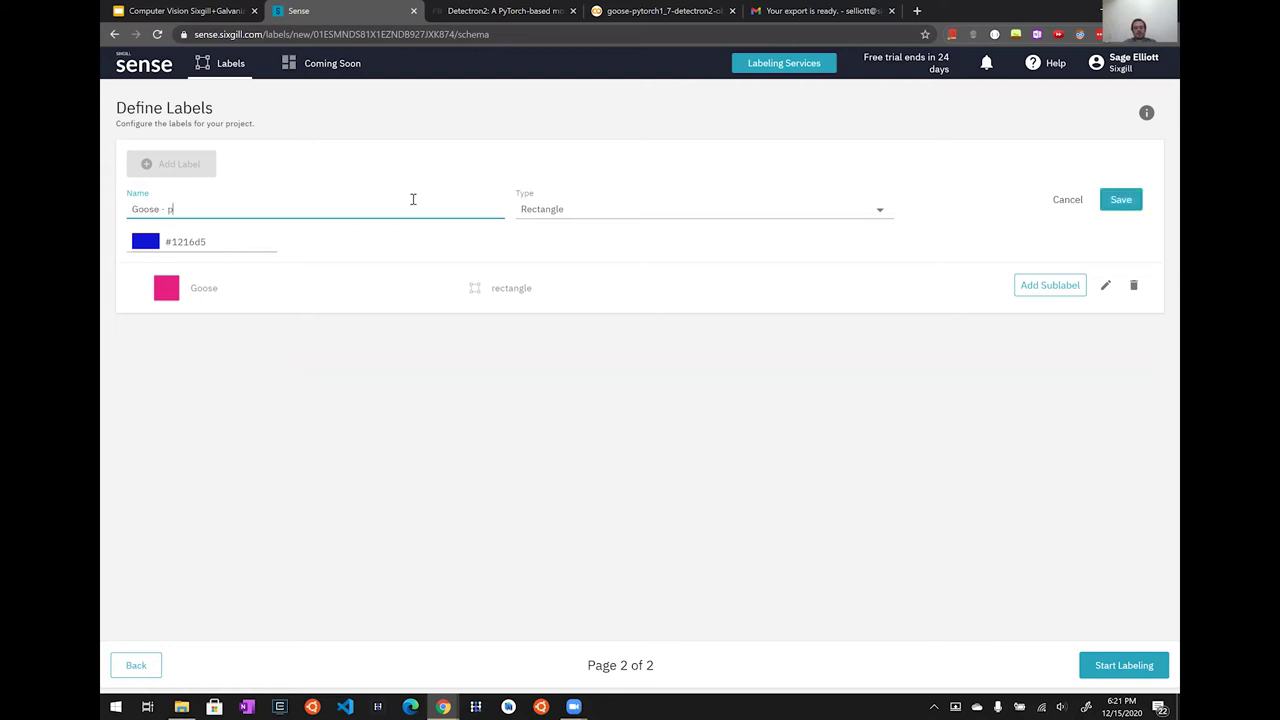
{"action": "left_click", "coordinate": [631, 209]}
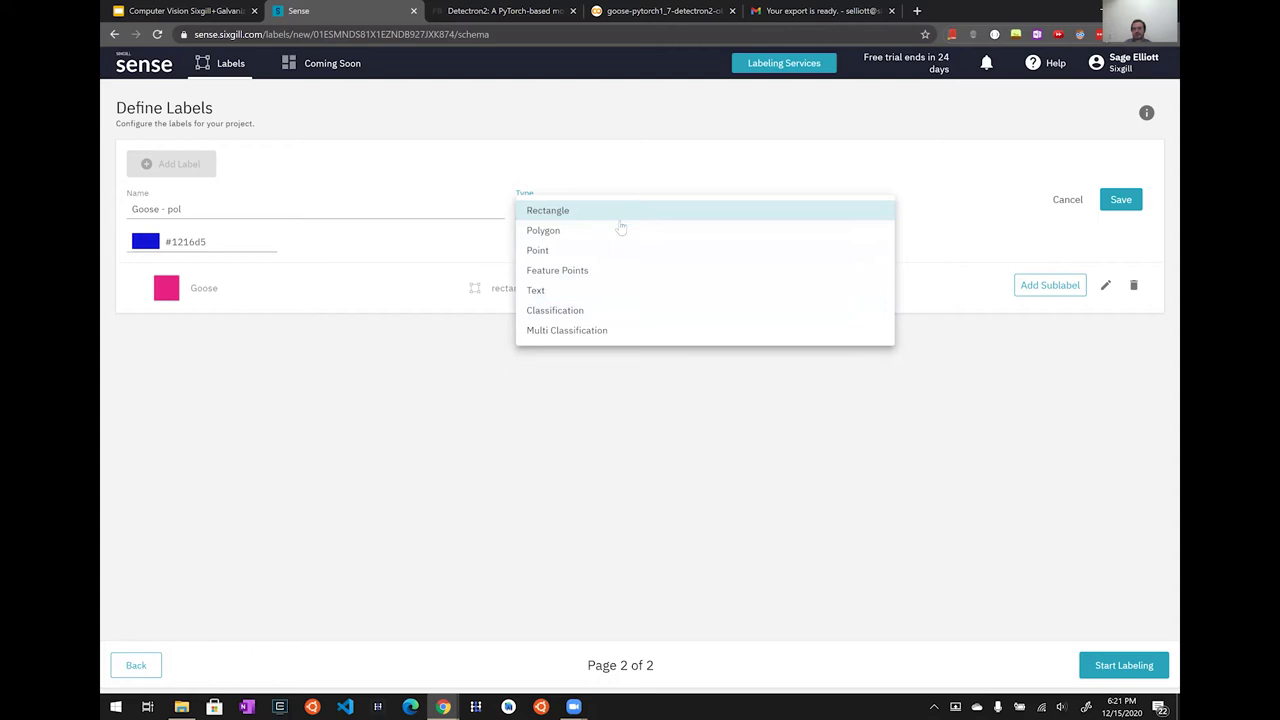
{"action": "left_click", "coordinate": [620, 230]}
{"action": "left_click", "coordinate": [1127, 200]}
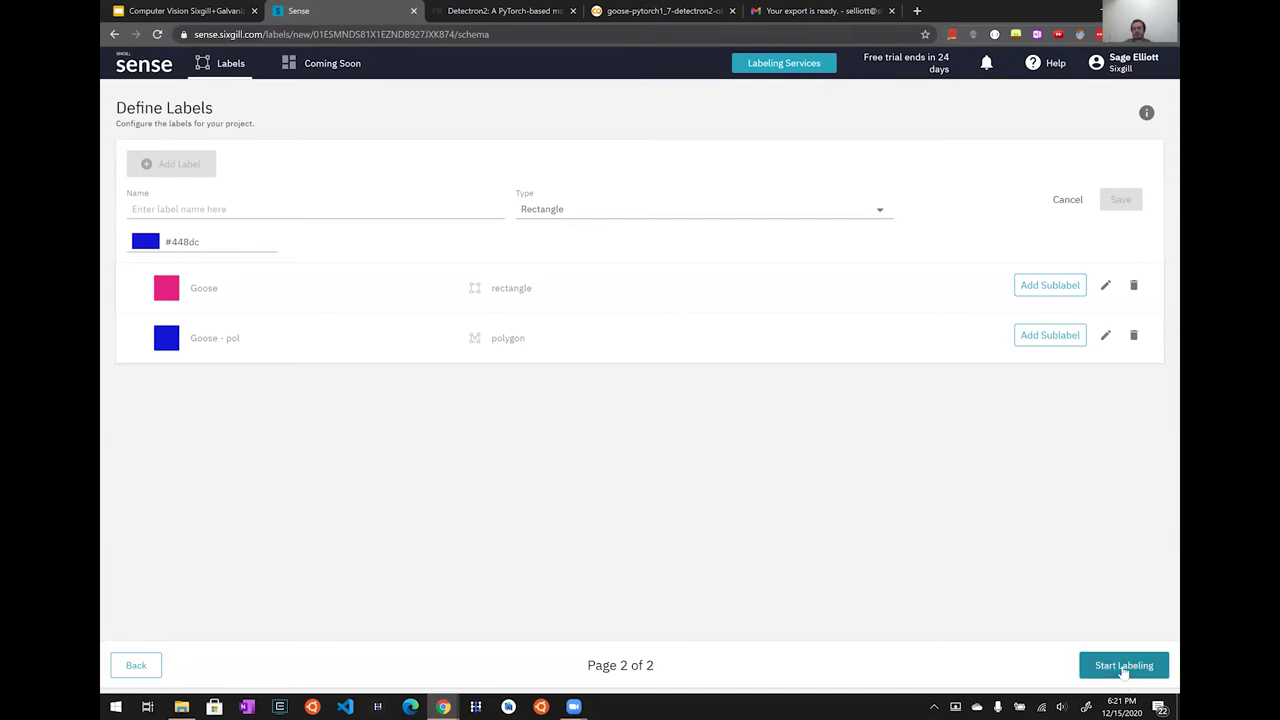
Start labeling and draw a Goose rectangle around each of the two geese in the first image.
{"action": "left_click", "coordinate": [1124, 668]}
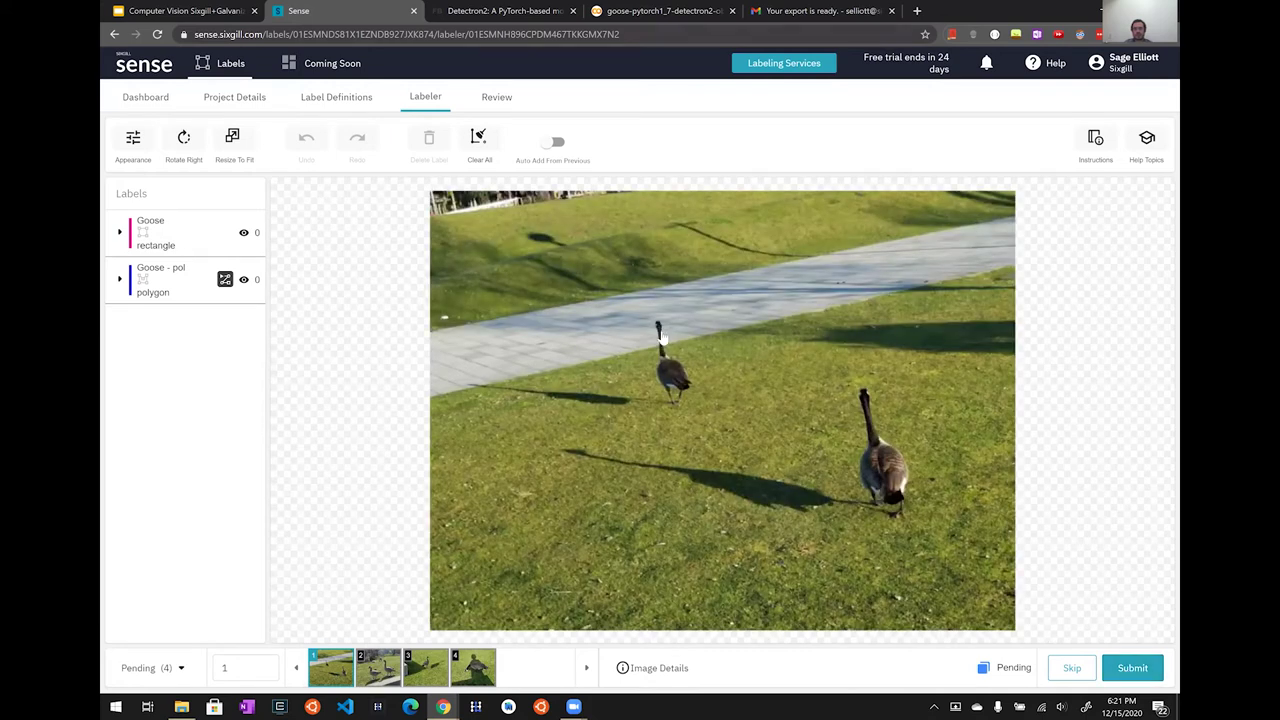
{"action": "scroll", "coordinate": [660, 338], "scroll_direction": "up", "scroll_amount": 3}
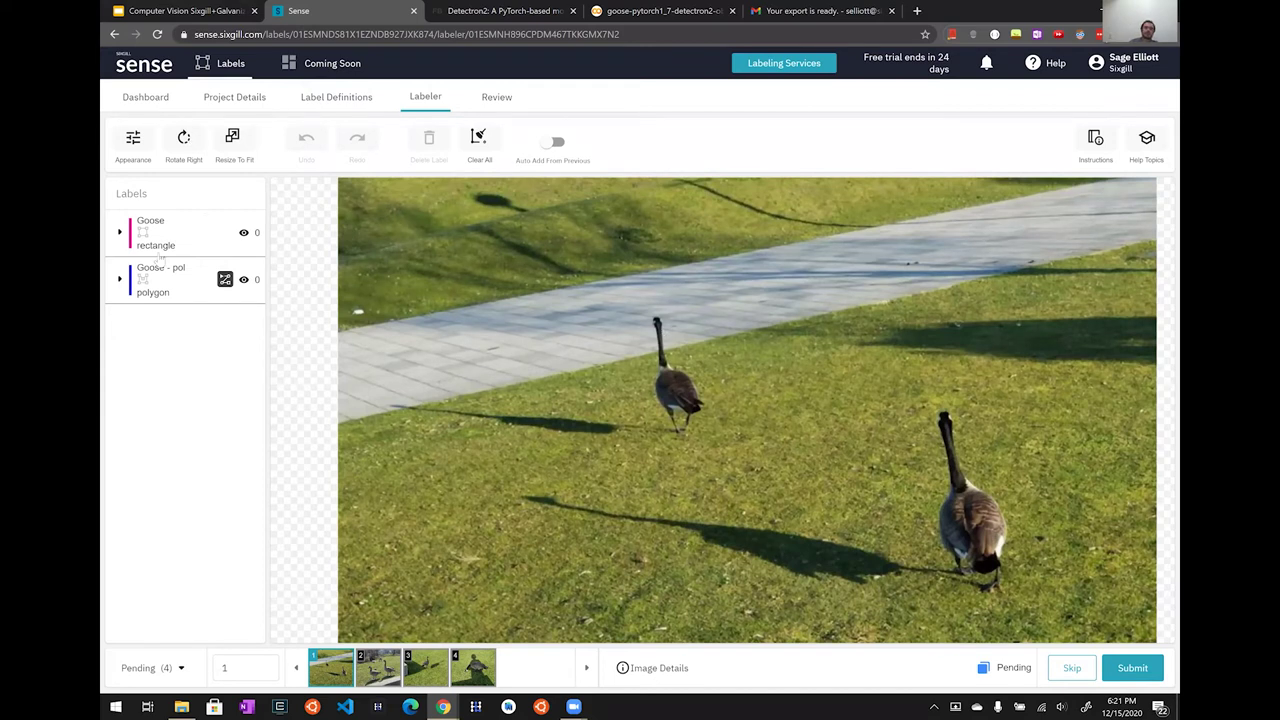
{"action": "left_click", "coordinate": [181, 231]}
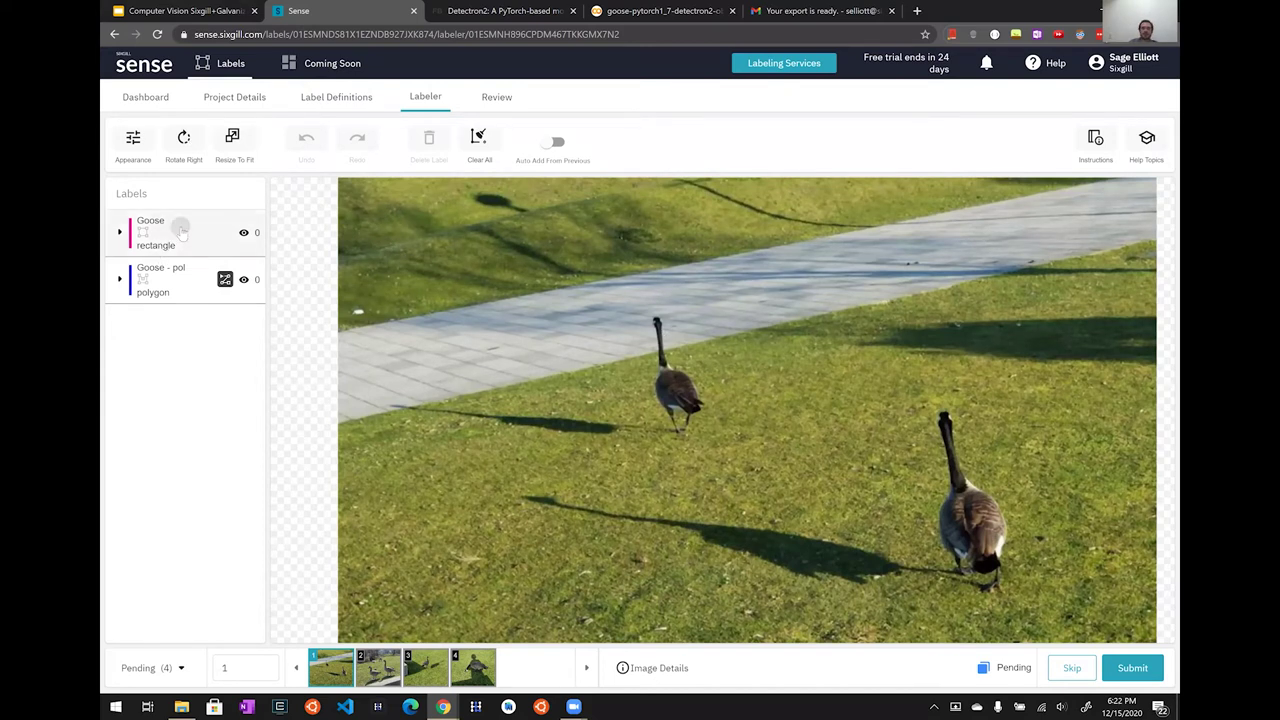
{"action": "left_click_drag", "start_coordinate": [624, 304], "coordinate": [715, 445]}
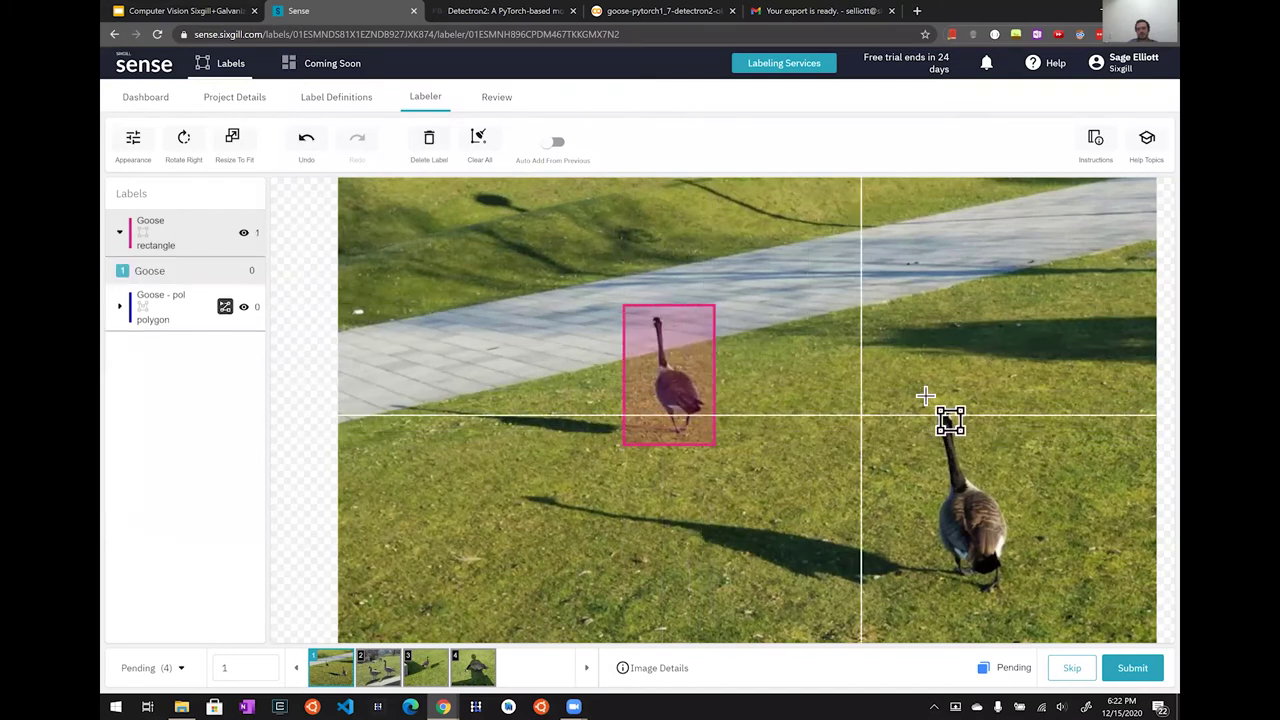
{"action": "left_click_drag", "start_coordinate": [922, 399], "coordinate": [1017, 602]}
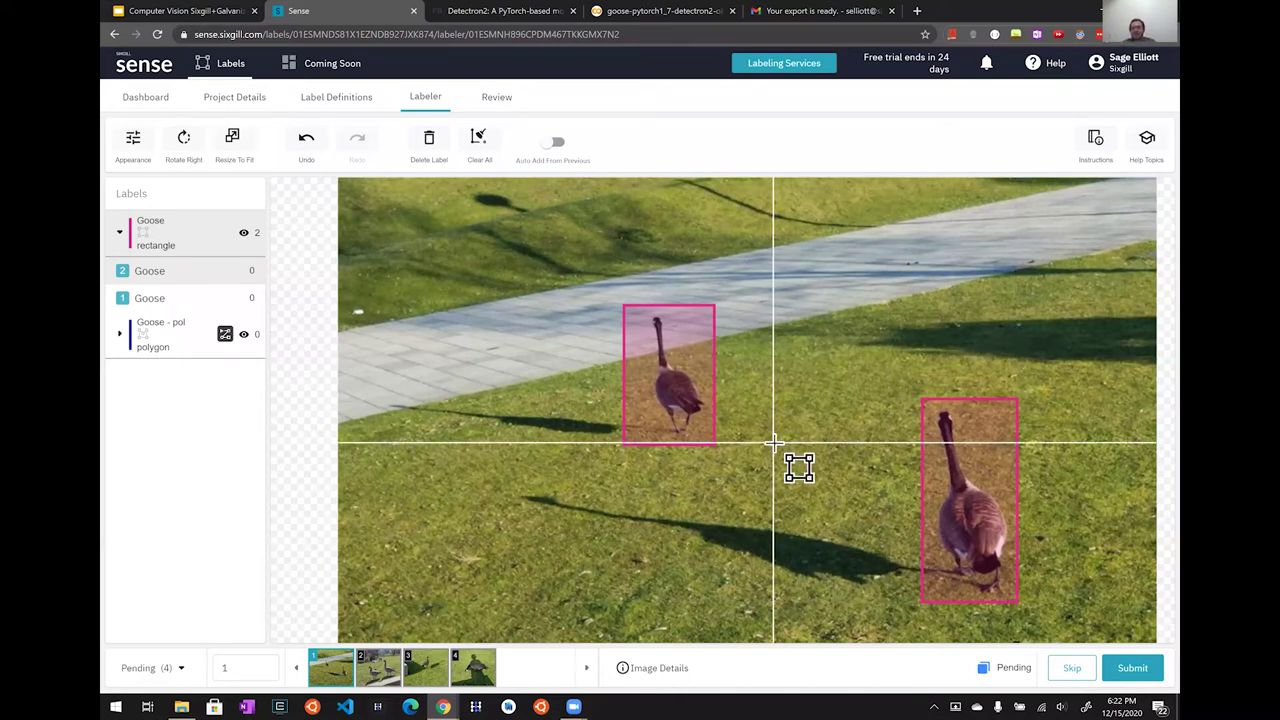
{"action": "key", "text": "Escape"}
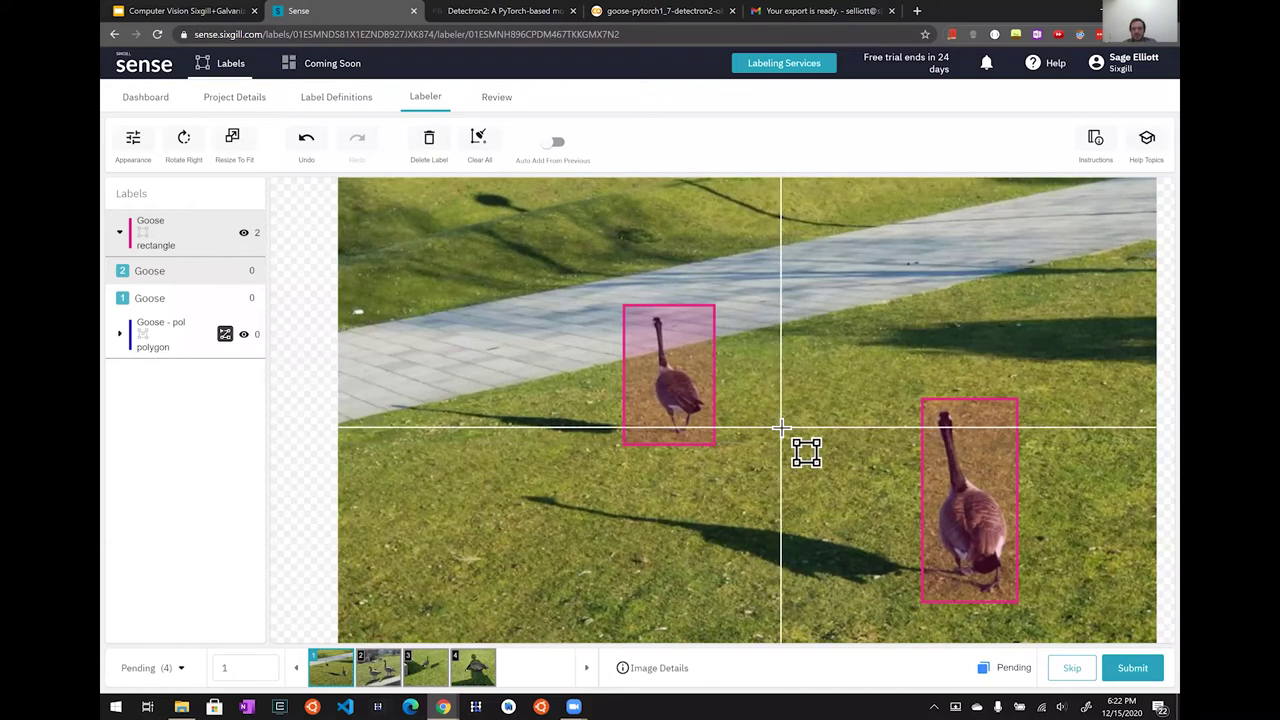
Tighten the rectangle around the farther goose by the path so it fits closely around the bird.
{"action": "scroll", "coordinate": [709, 430], "scroll_direction": "up", "scroll_amount": 3}
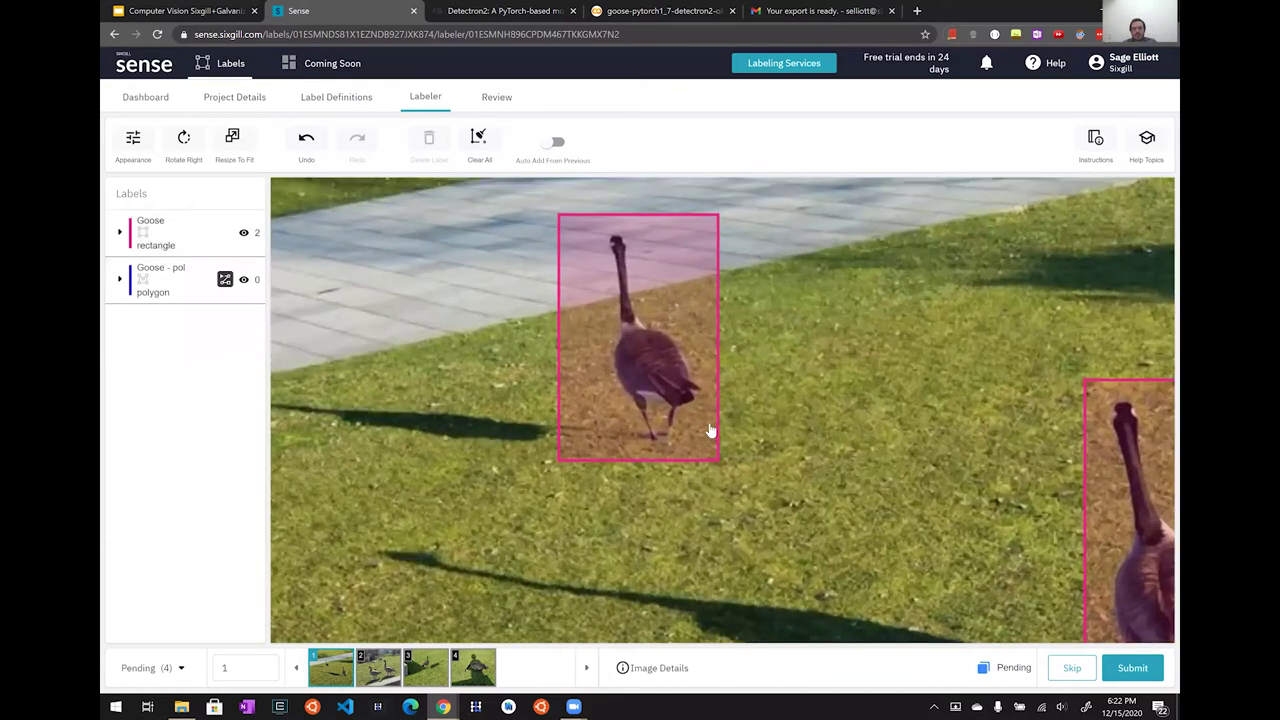
{"action": "left_click", "coordinate": [633, 441]}
{"action": "left_click_drag", "start_coordinate": [558, 462], "coordinate": [598, 452]}
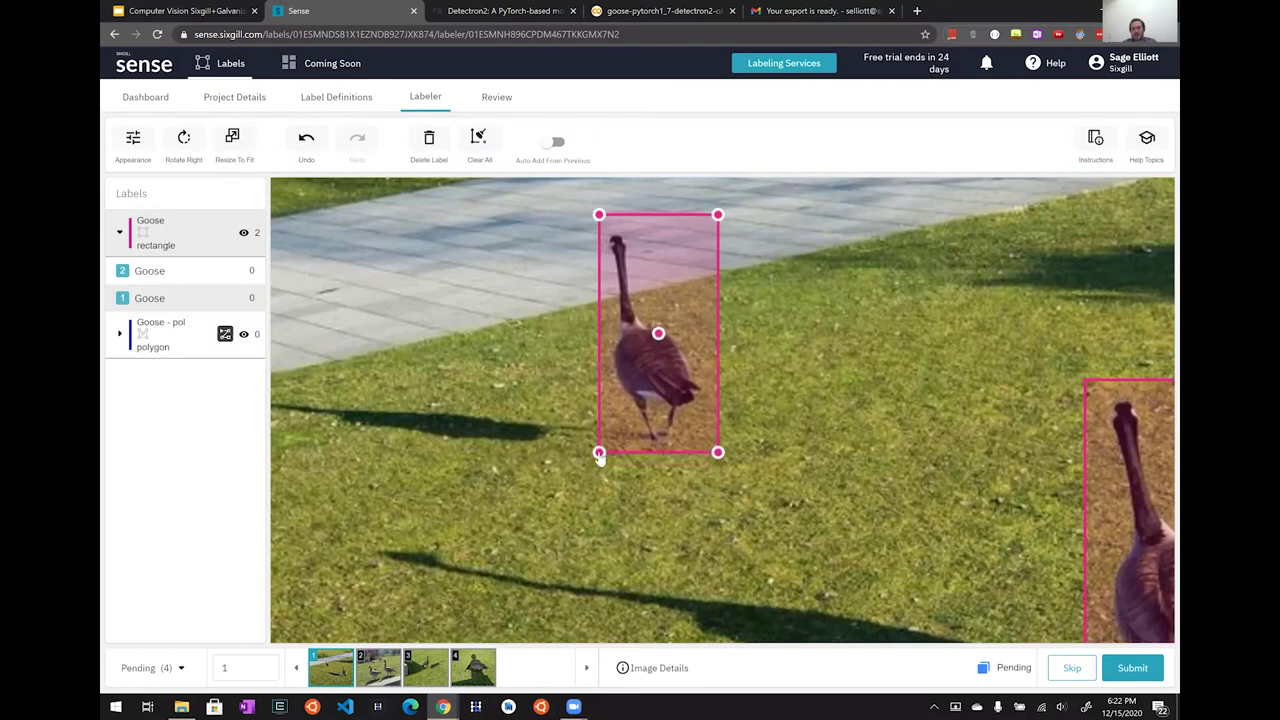
{"action": "left_click_drag", "start_coordinate": [719, 215], "coordinate": [705, 228]}
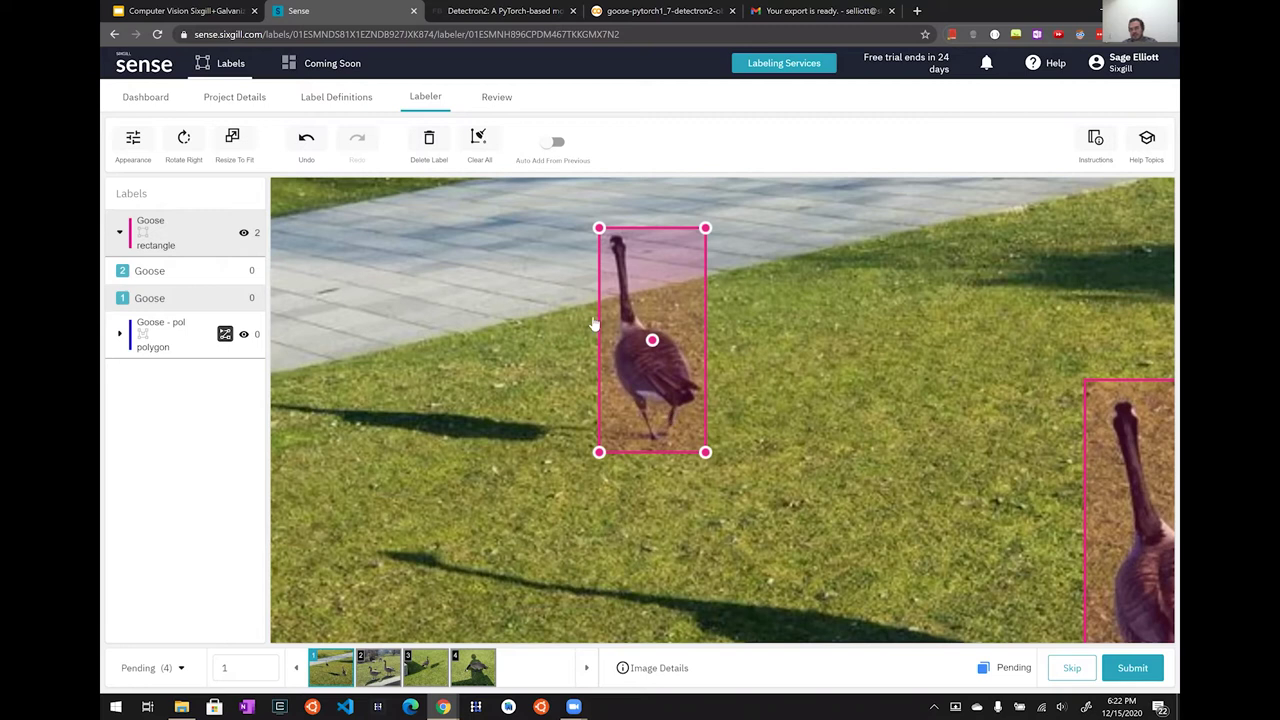
{"action": "left_click", "coordinate": [842, 349]}
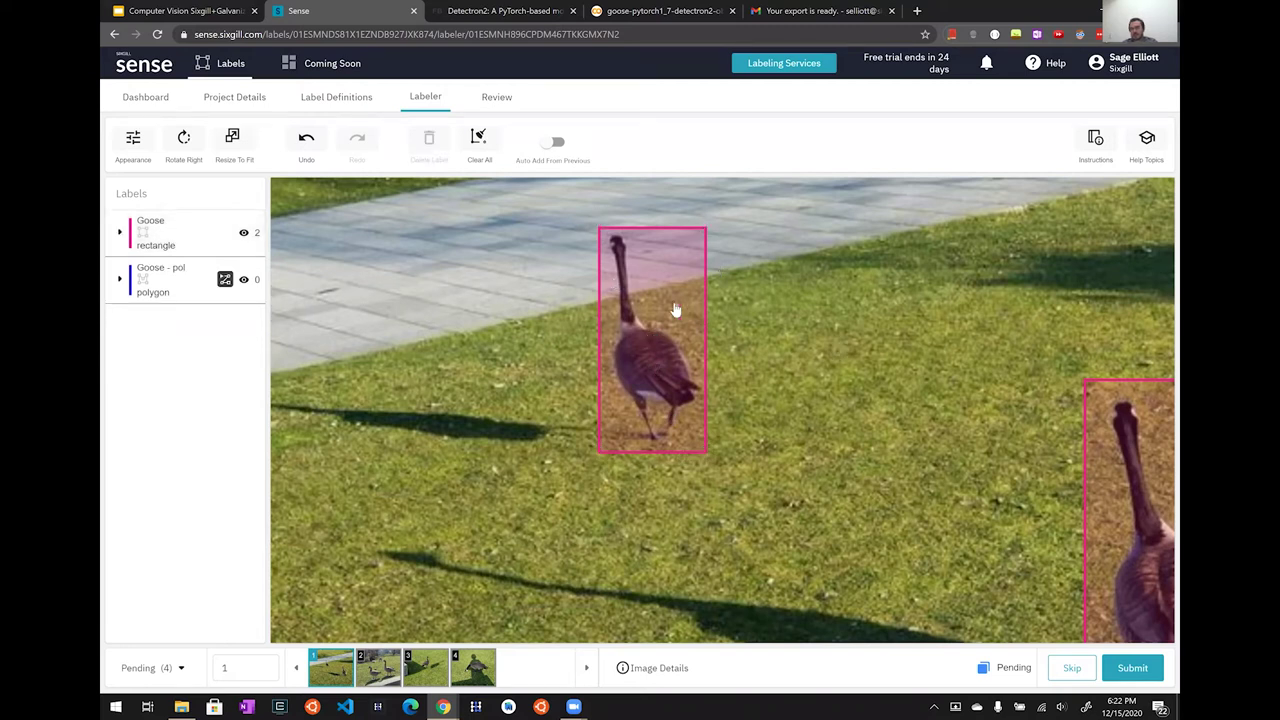
Tighten the rectangle around the nearer goose, and save and submit the first image's labels while moving to the second image.
{"action": "scroll", "coordinate": [711, 449], "scroll_direction": "down", "scroll_amount": 4}
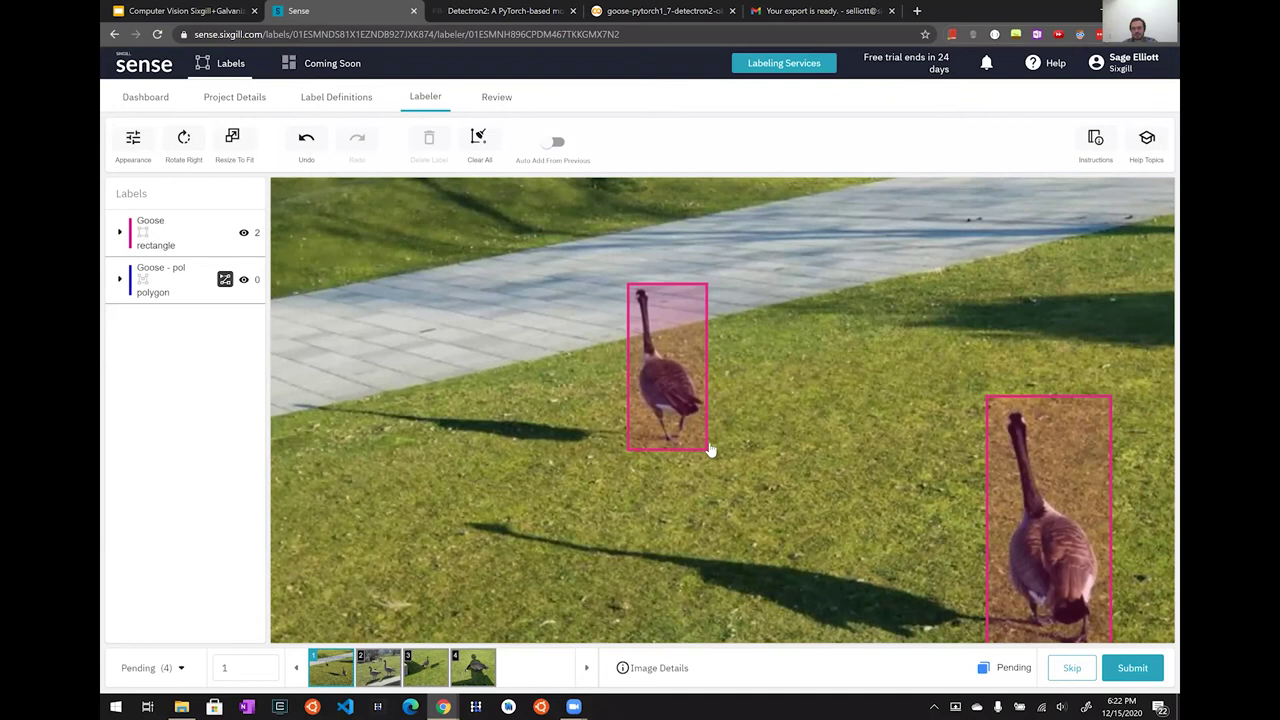
{"action": "left_click", "coordinate": [930, 536]}
{"action": "left_click_drag", "start_coordinate": [974, 590], "coordinate": [972, 583]}
{"action": "left_click", "coordinate": [385, 676]}
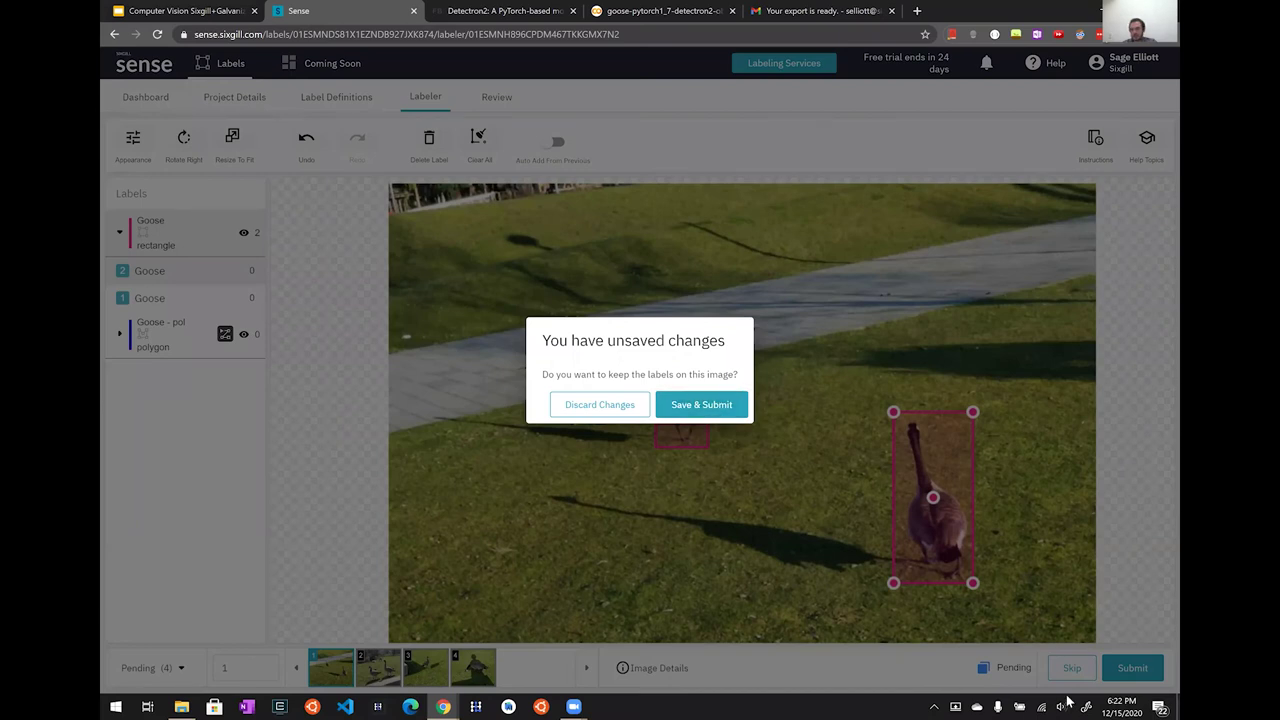
{"action": "left_click", "coordinate": [705, 410]}
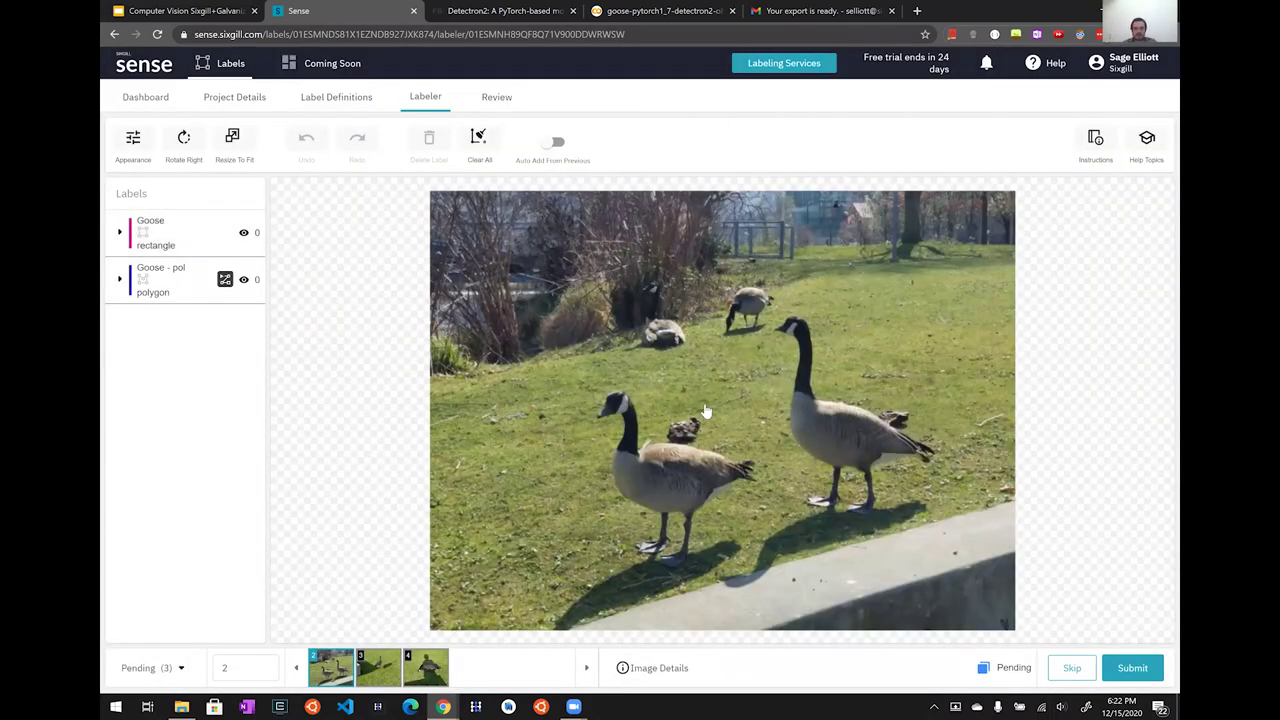
Draw Goose rectangles around the two large foreground geese in the second image.
{"action": "left_click", "coordinate": [160, 232]}
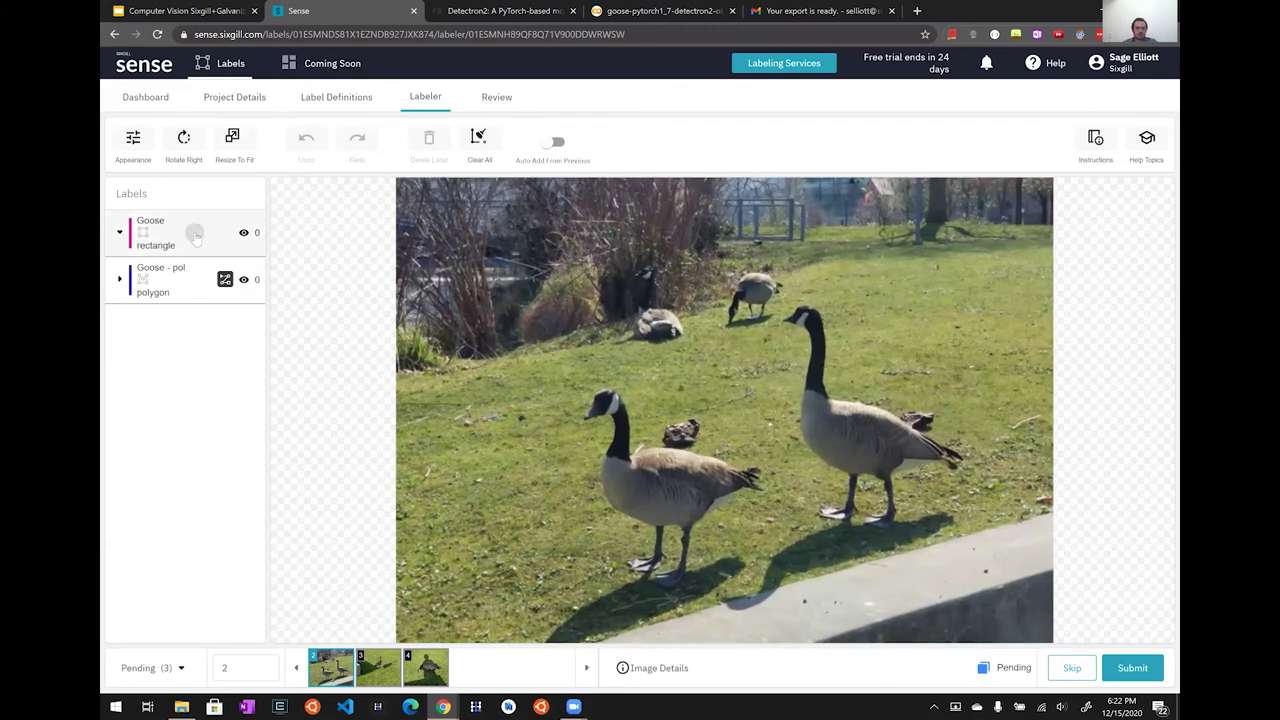
{"action": "mouse_move", "coordinate": [577, 384]}
{"action": "left_mouse_down"}
{"action": "mouse_move", "coordinate": [691, 486]}
{"action": "mouse_move", "coordinate": [770, 595]}
{"action": "left_mouse_up"}
{"action": "left_click", "coordinate": [777, 298]}
{"action": "left_click_drag", "start_coordinate": [901, 445], "coordinate": [972, 533]}
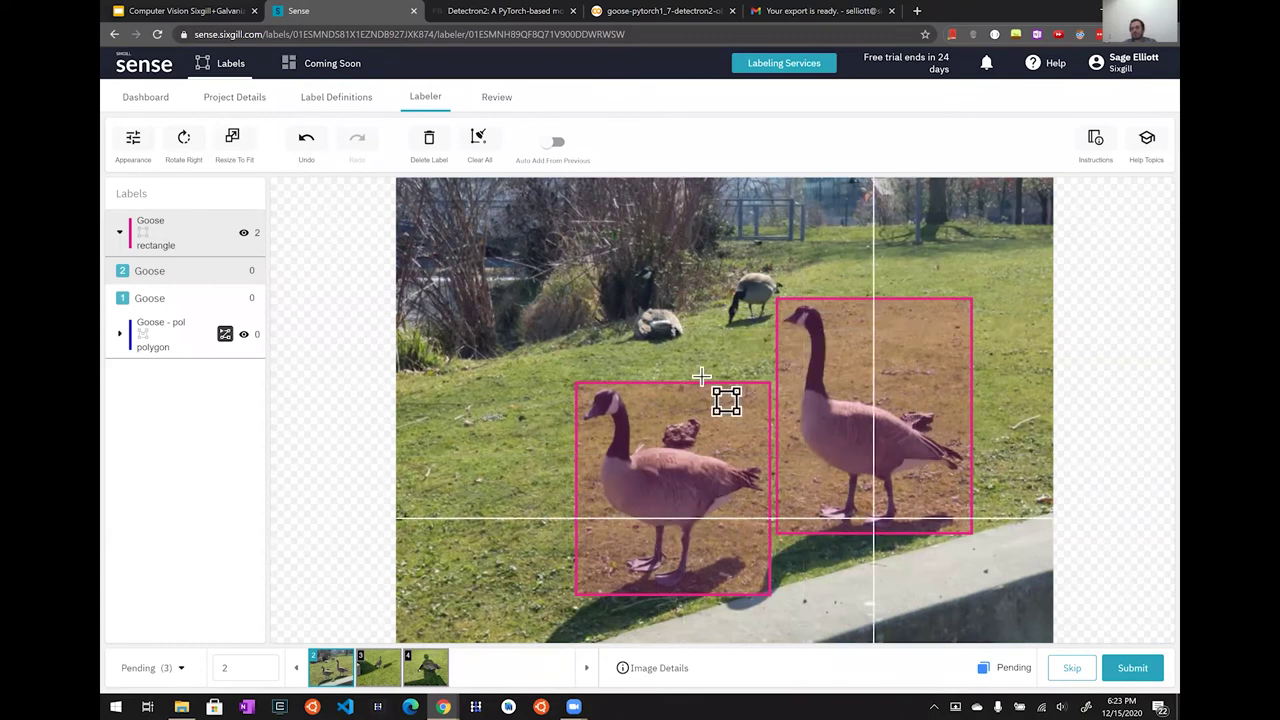
Delete the rectangle around the farther foreground goose in the second image and draw a tighter Goose rectangle around that bird.
{"action": "left_click", "coordinate": [872, 408]}
{"action": "key", "text": "Delete"}
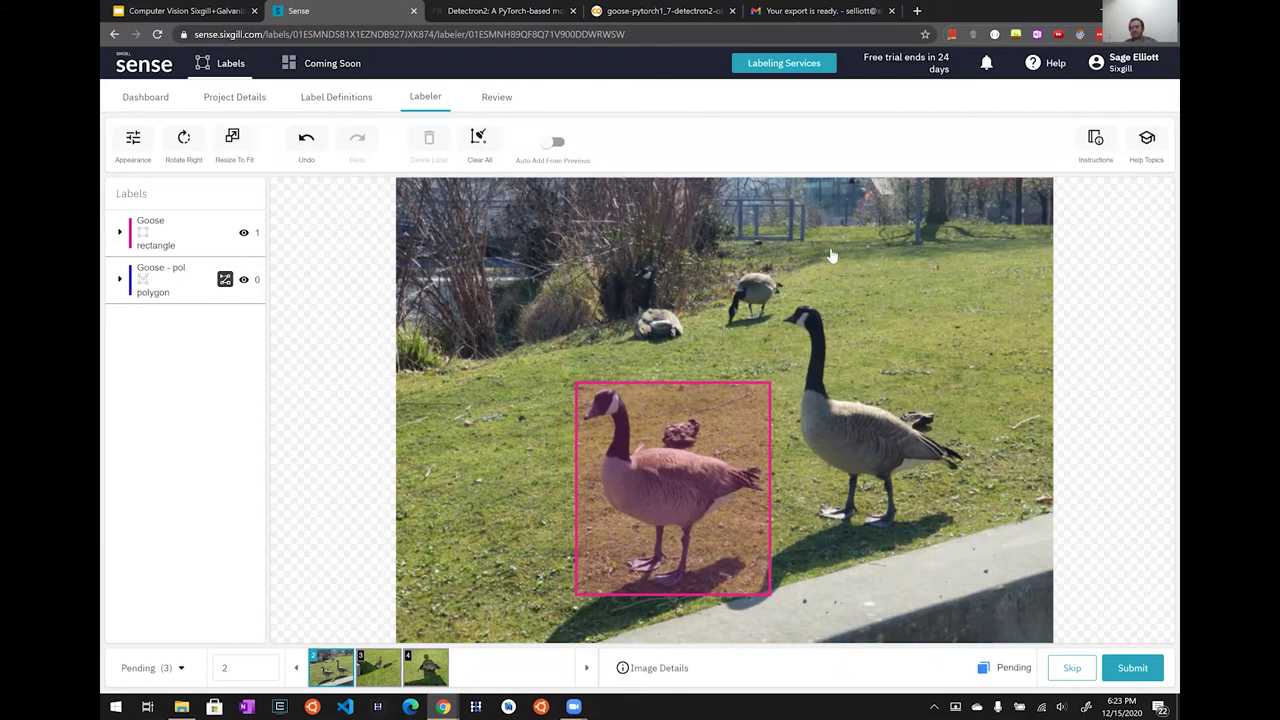
{"action": "left_click", "coordinate": [204, 236]}
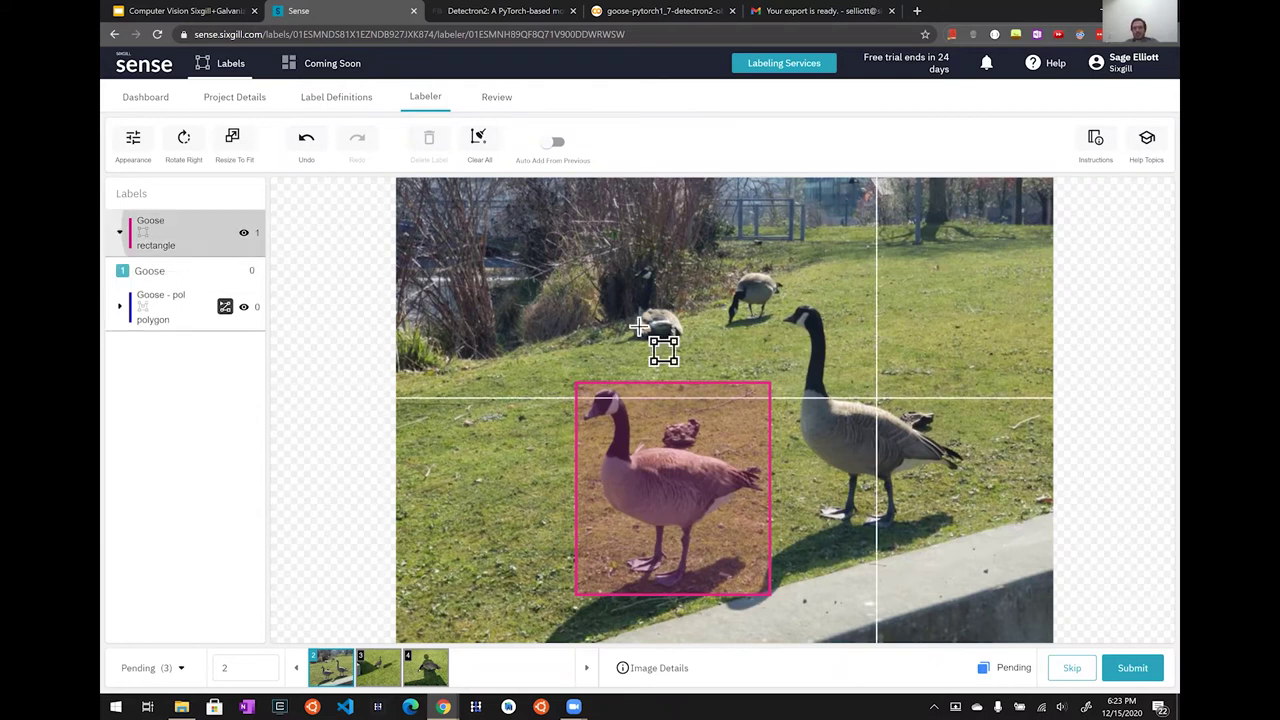
{"action": "left_click_drag", "start_coordinate": [777, 299], "coordinate": [968, 533]}
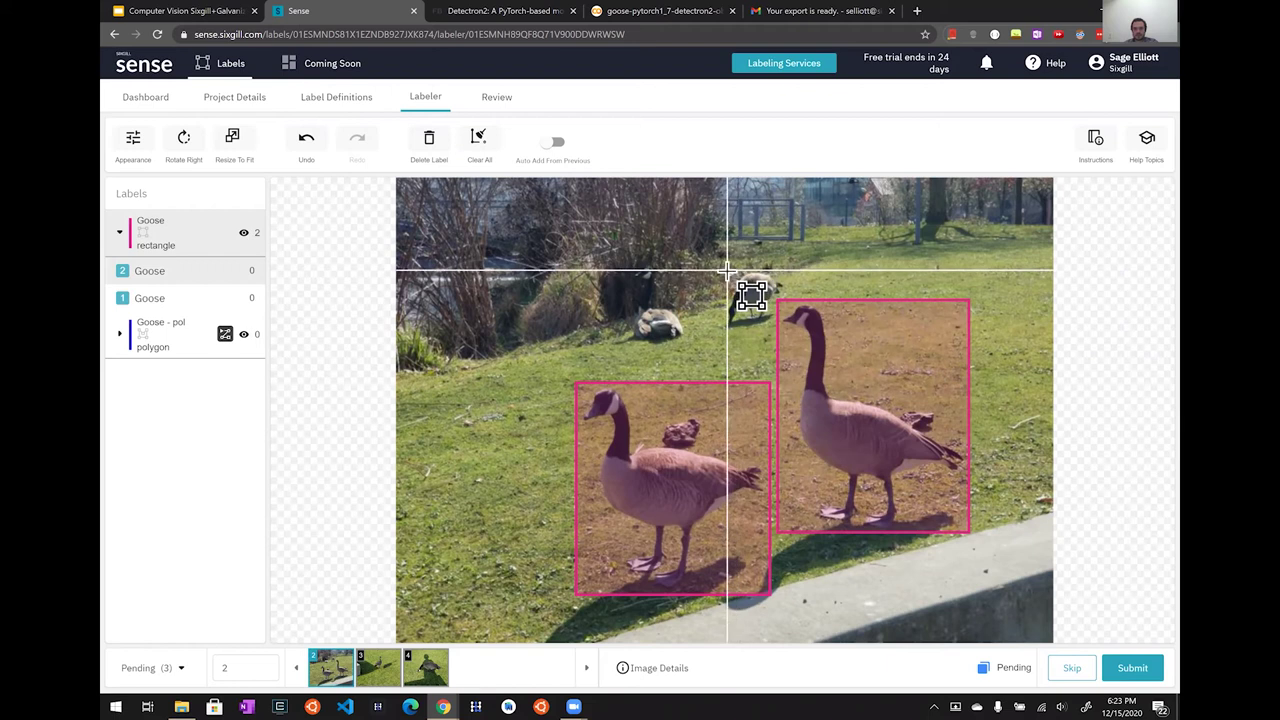
Draw Goose rectangles around the two small background geese, and submit the second image's labels.
{"action": "left_click_drag", "start_coordinate": [723, 269], "coordinate": [783, 327]}
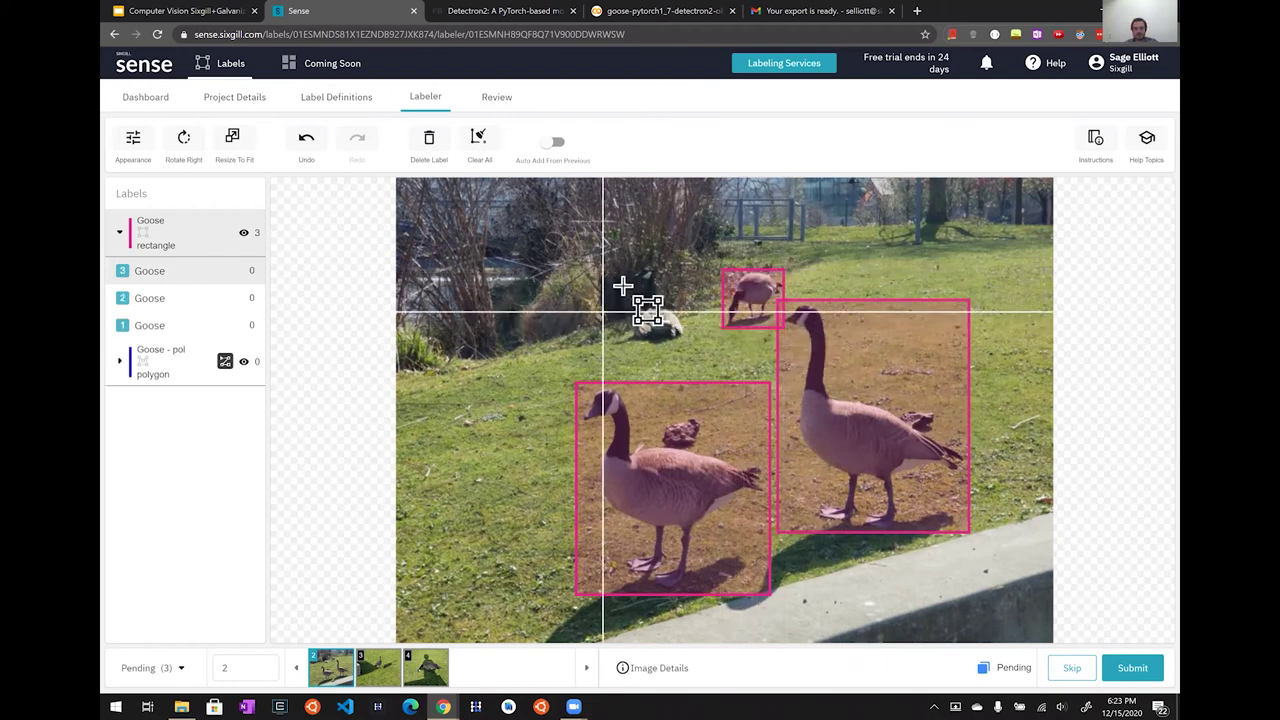
{"action": "left_click_drag", "start_coordinate": [625, 261], "coordinate": [690, 345]}
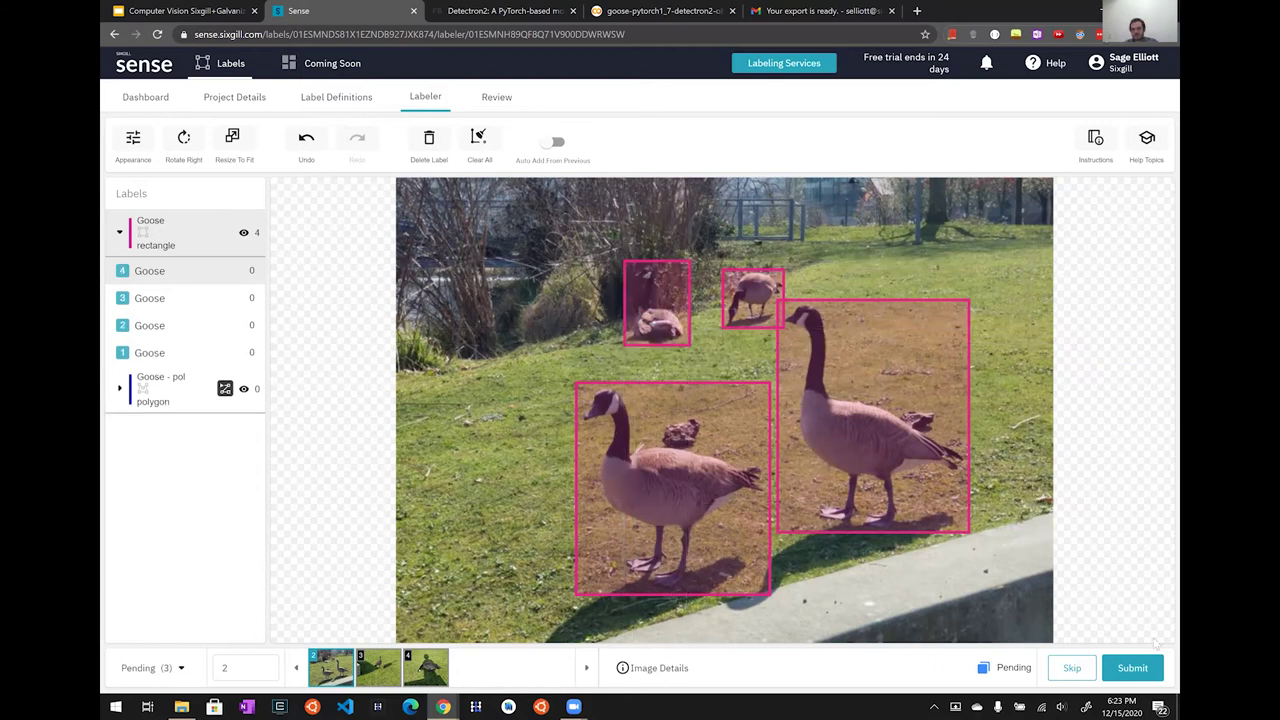
{"action": "left_click", "coordinate": [1140, 674]}
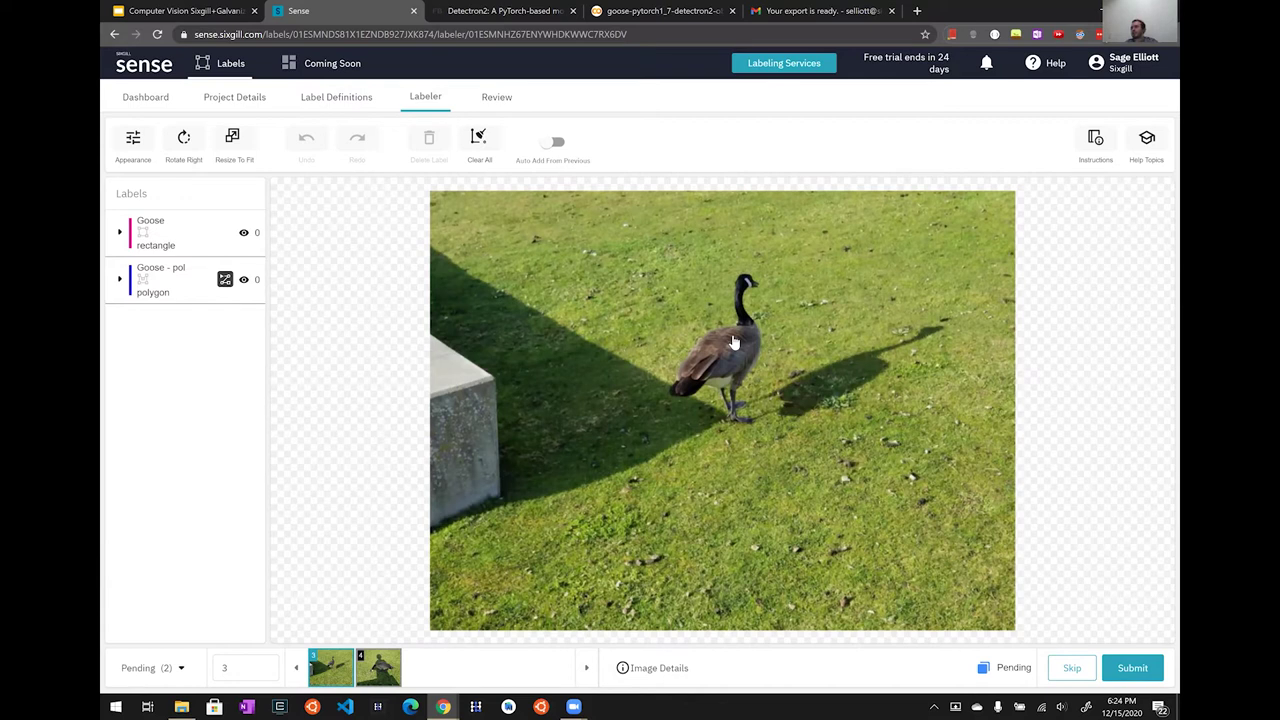
Start a Goose - pol polygon in the third image, tracing from the goose's back up its neck and over the head to the beak.
{"action": "scroll", "coordinate": [733, 343], "scroll_direction": "up", "scroll_amount": 5}
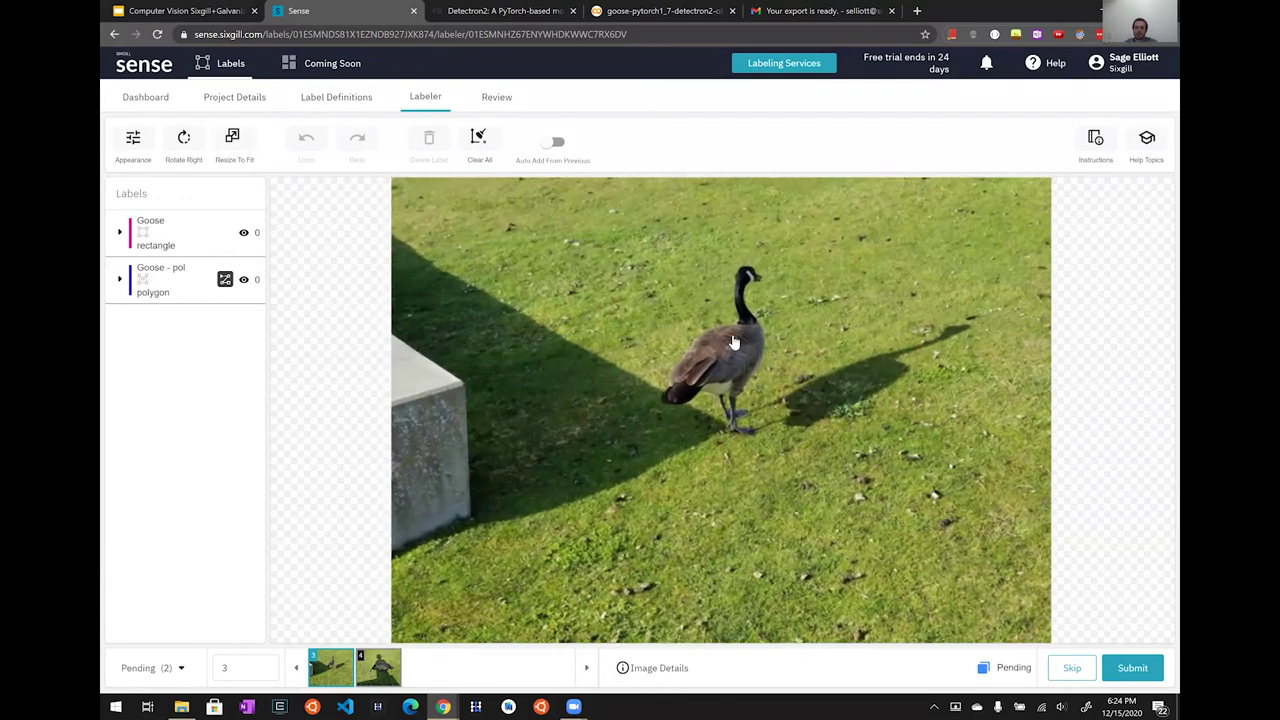
{"action": "scroll", "coordinate": [733, 343], "scroll_direction": "up", "scroll_amount": 2}
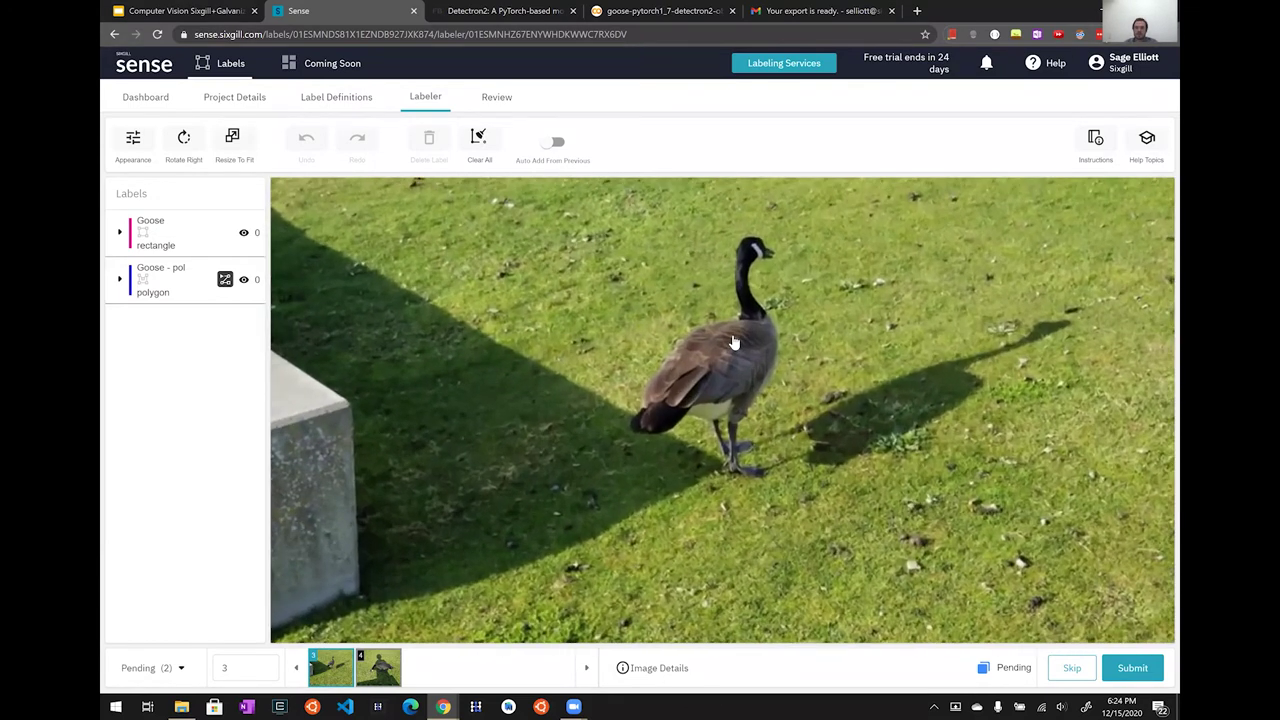
{"action": "left_click", "coordinate": [150, 280]}
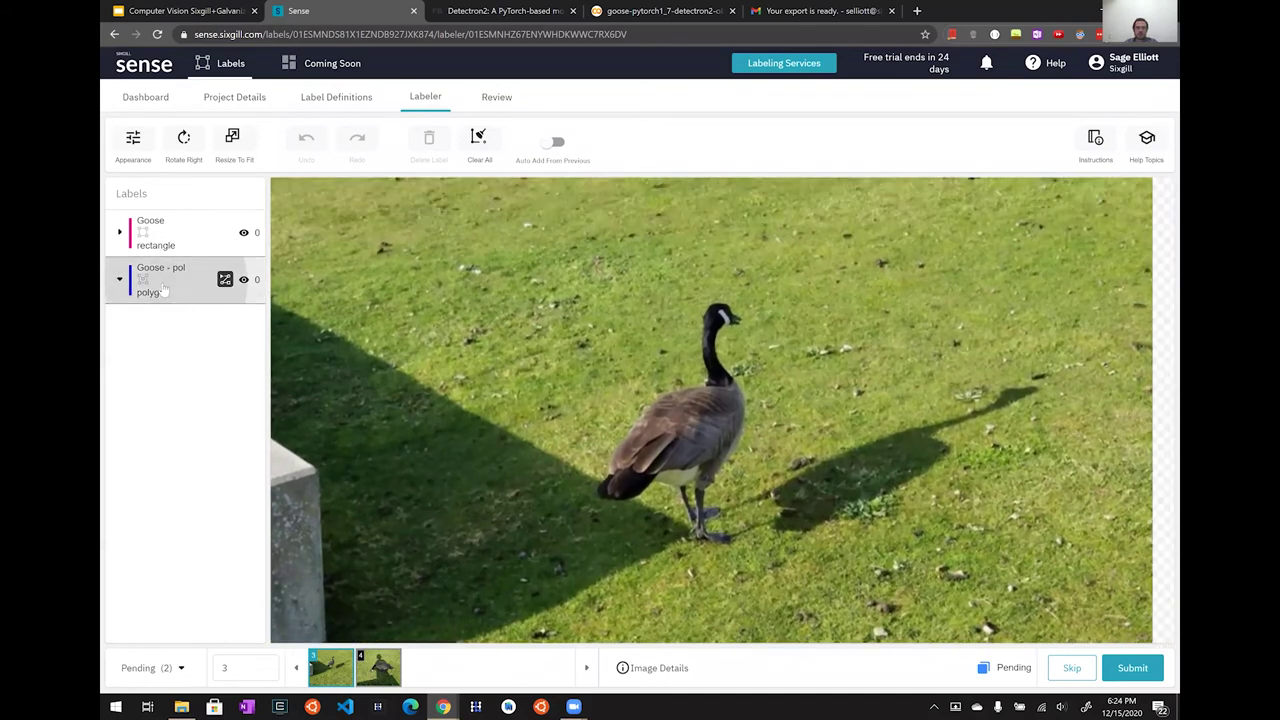
{"action": "left_click", "coordinate": [657, 393]}
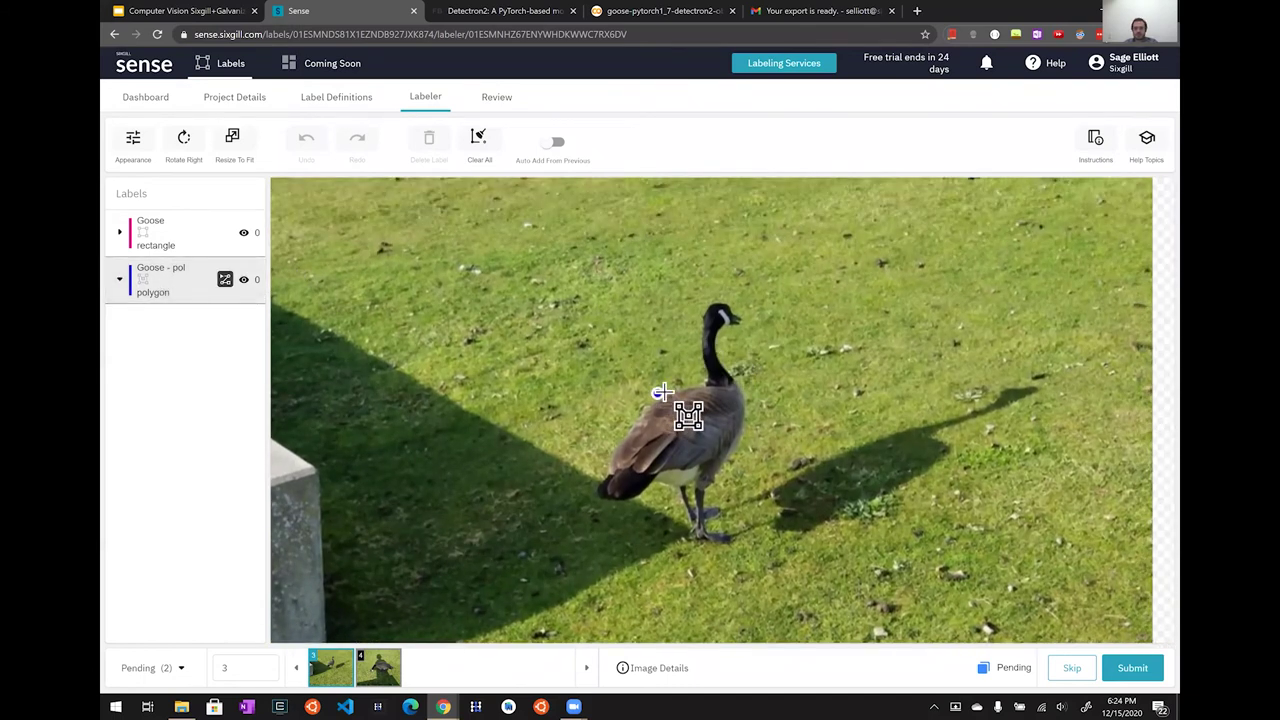
{"action": "left_click", "coordinate": [678, 384]}
{"action": "left_click", "coordinate": [700, 377]}
{"action": "left_click", "coordinate": [699, 354]}
{"action": "left_click", "coordinate": [698, 323]}
{"action": "left_click", "coordinate": [698, 312]}
{"action": "left_click", "coordinate": [706, 300]}
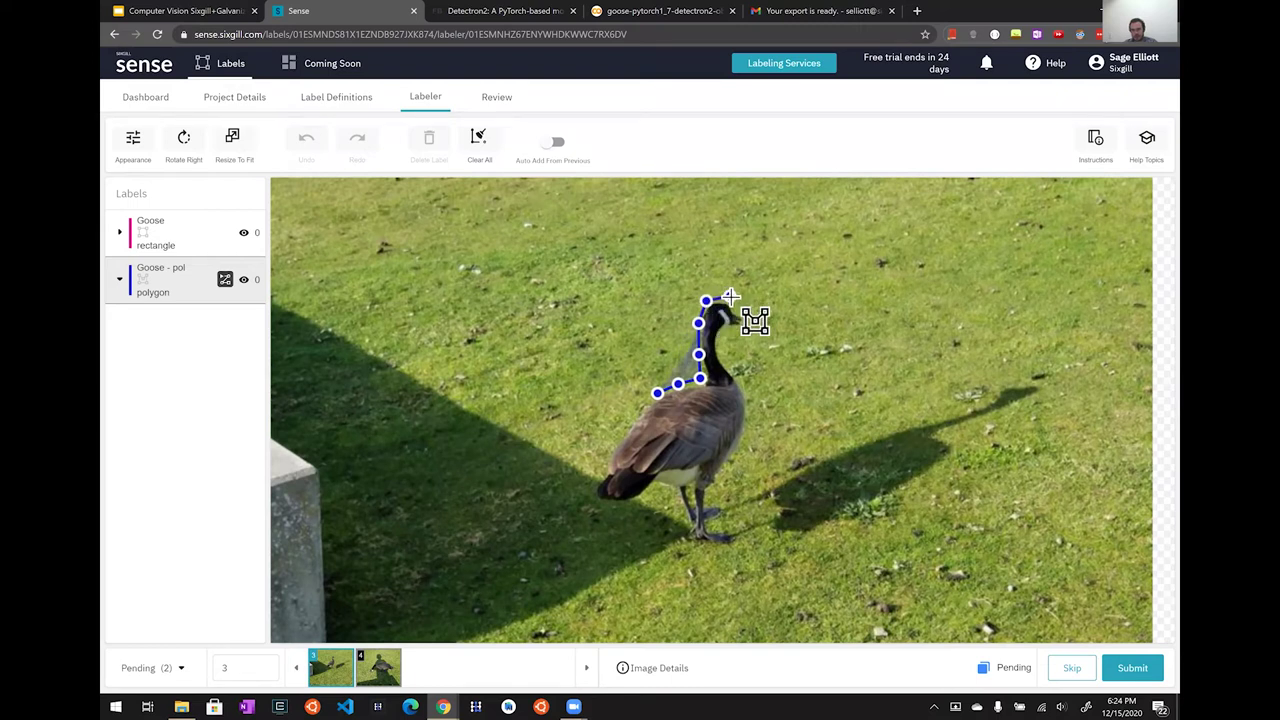
{"action": "left_click", "coordinate": [730, 297]}
{"action": "left_click", "coordinate": [738, 308]}
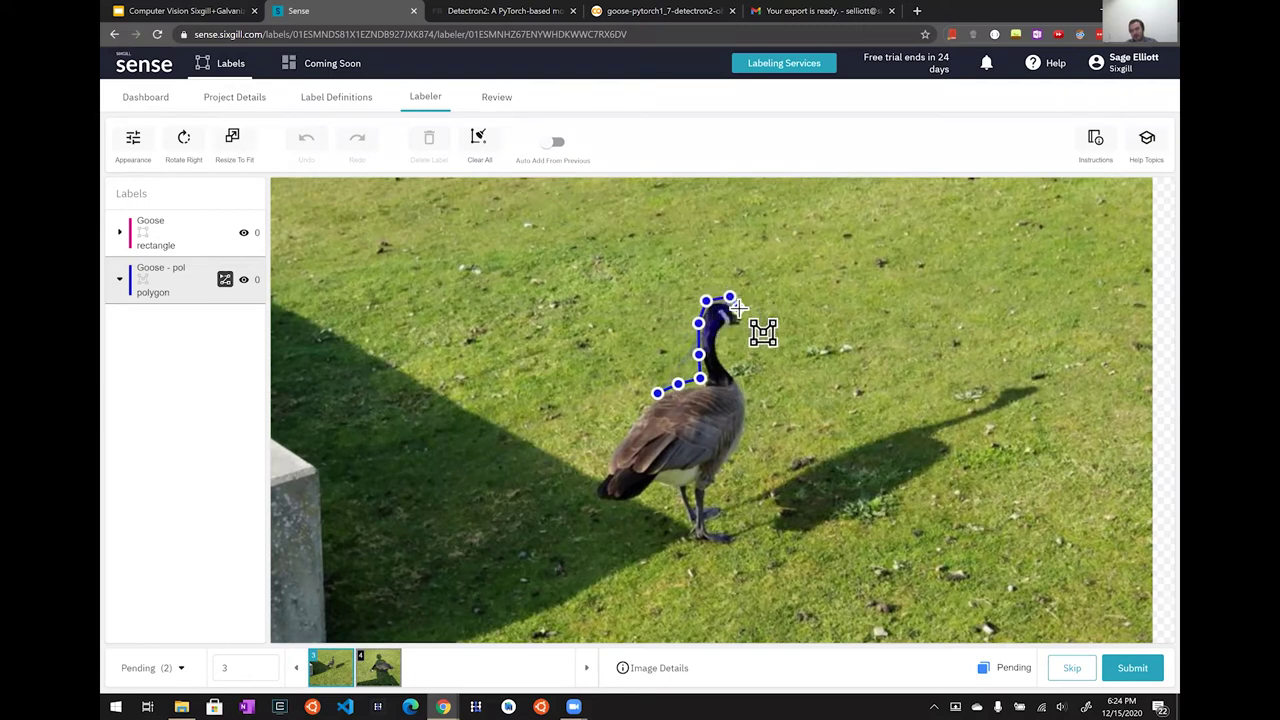
{"action": "left_click", "coordinate": [748, 320]}
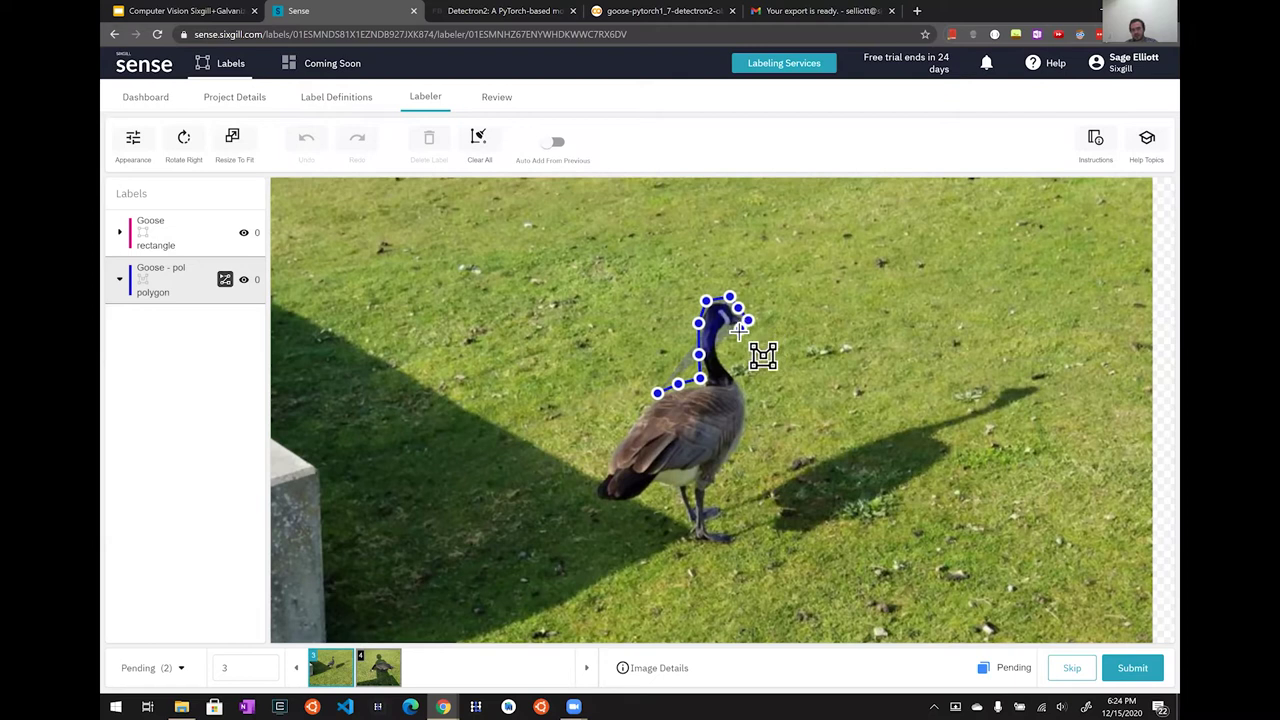
Continue the polygon from the beak under the head and down the front of the goose's neck.
{"action": "scroll", "coordinate": [738, 330], "scroll_direction": "up", "scroll_amount": 5}
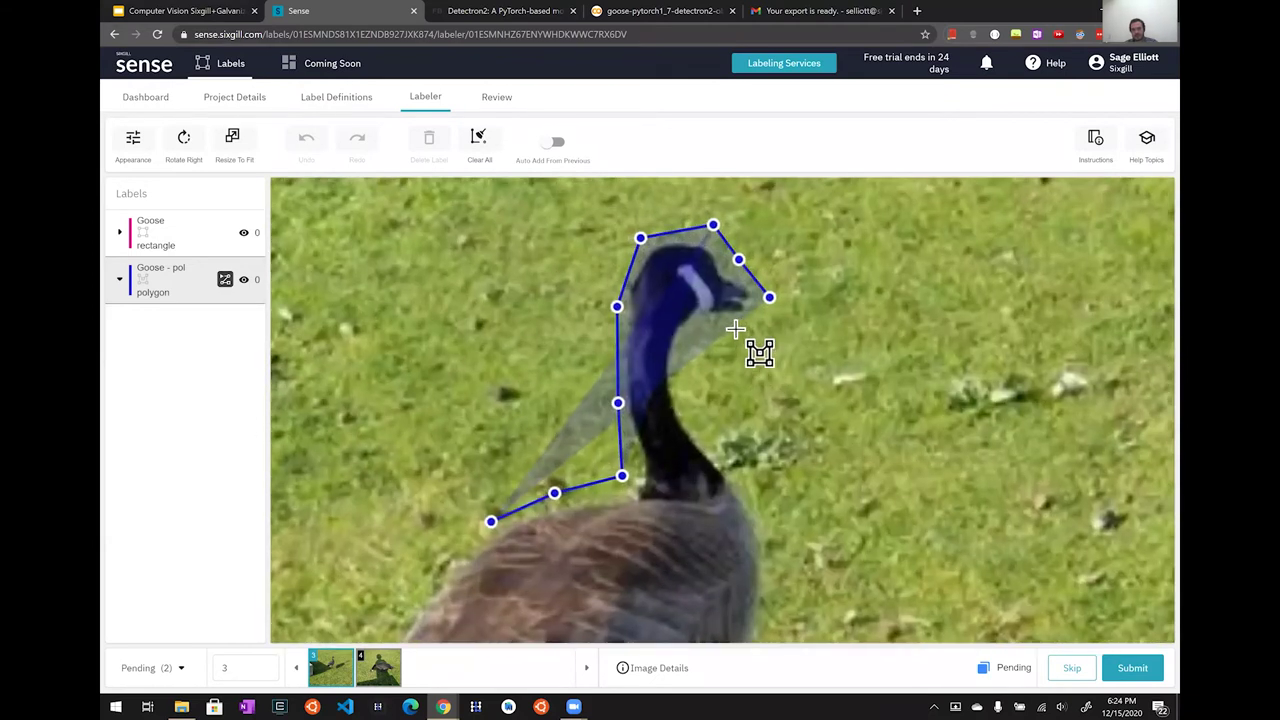
{"action": "left_click", "coordinate": [731, 323]}
{"action": "left_click", "coordinate": [691, 336]}
{"action": "left_click", "coordinate": [678, 383]}
{"action": "left_click", "coordinate": [693, 404]}
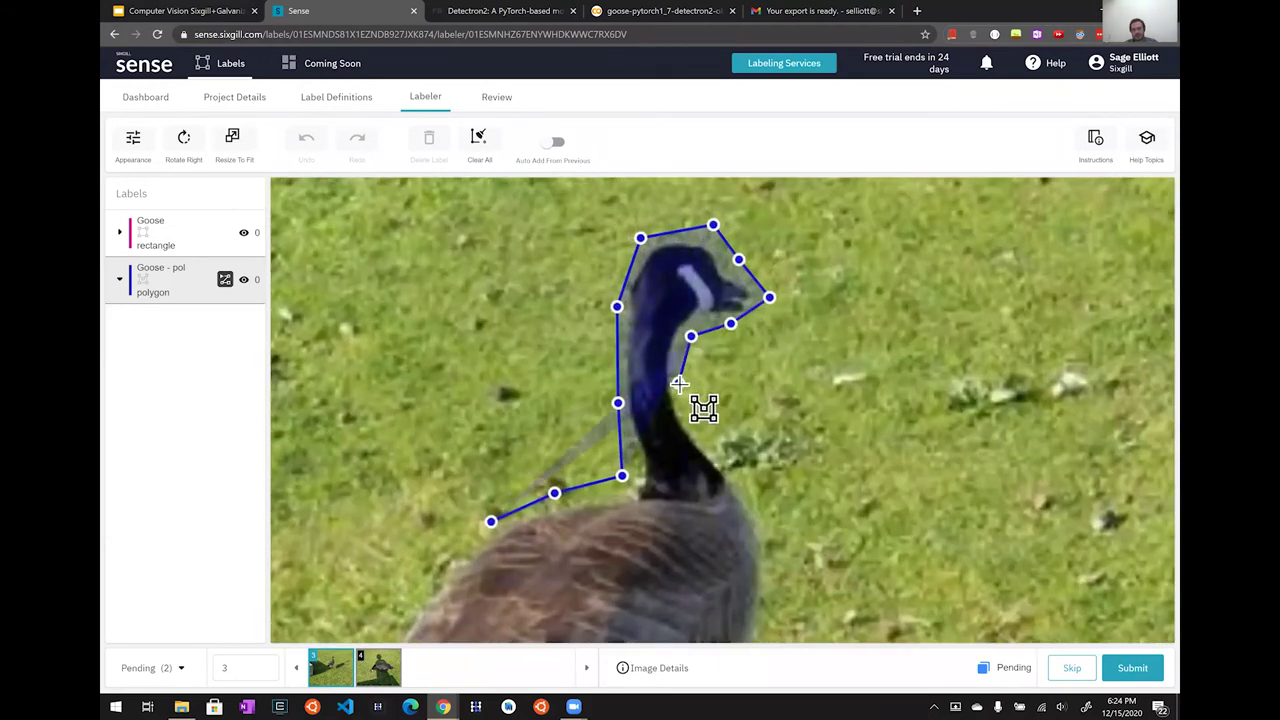
{"action": "left_click", "coordinate": [707, 430]}
Extend the polygon along the goose's chest and down the front of its legs towards the feet.
{"action": "scroll", "coordinate": [746, 466], "scroll_direction": "down", "scroll_amount": 3}
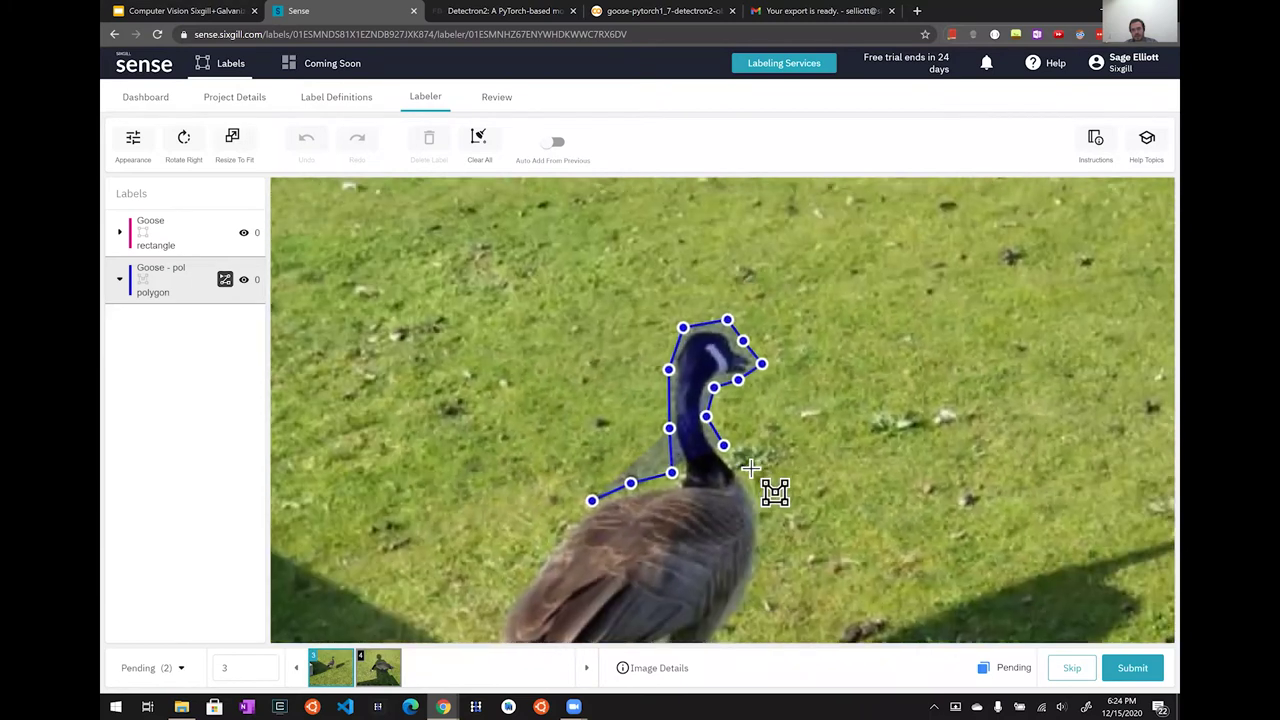
{"action": "scroll", "coordinate": [746, 416], "scroll_direction": "down", "scroll_amount": 4}
{"action": "left_click", "coordinate": [751, 462]}
{"action": "left_click", "coordinate": [762, 498]}
{"action": "left_click", "coordinate": [748, 540]}
{"action": "left_click", "coordinate": [735, 560]}
{"action": "left_click", "coordinate": [725, 574]}
{"action": "left_click", "coordinate": [712, 600]}
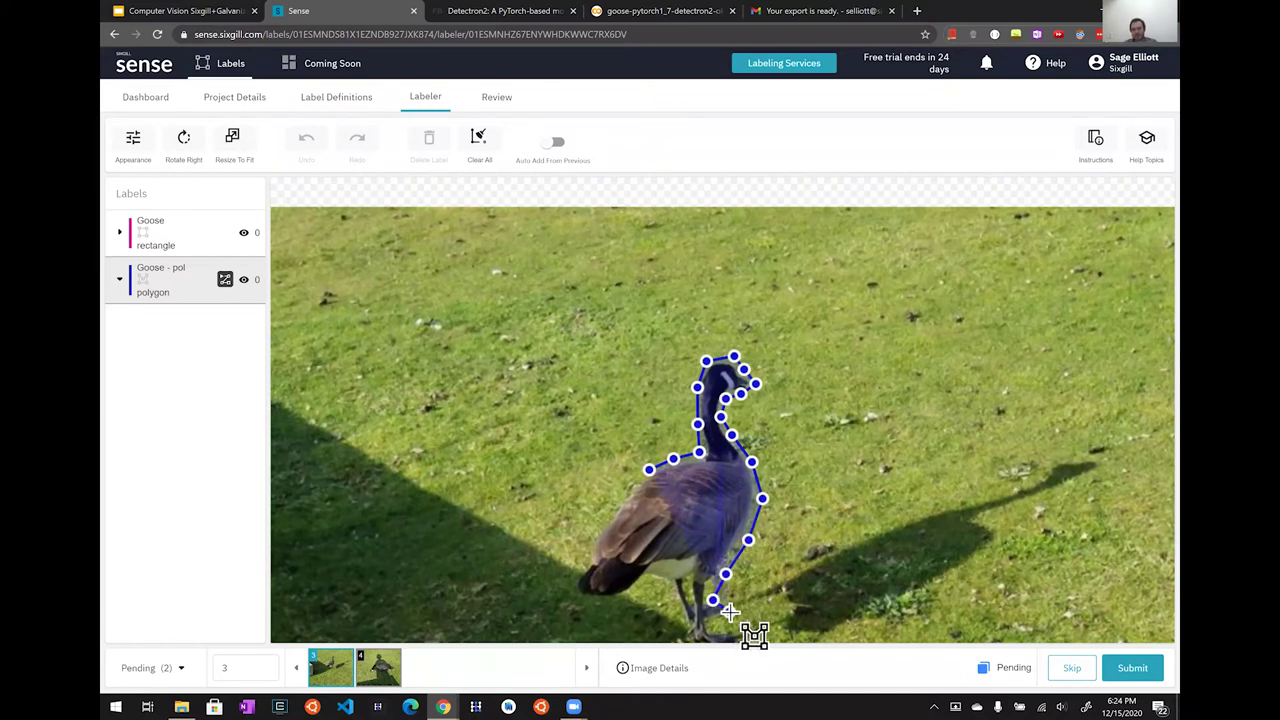
{"action": "scroll", "coordinate": [729, 612], "scroll_direction": "down", "scroll_amount": 2}
{"action": "left_click", "coordinate": [729, 611]}
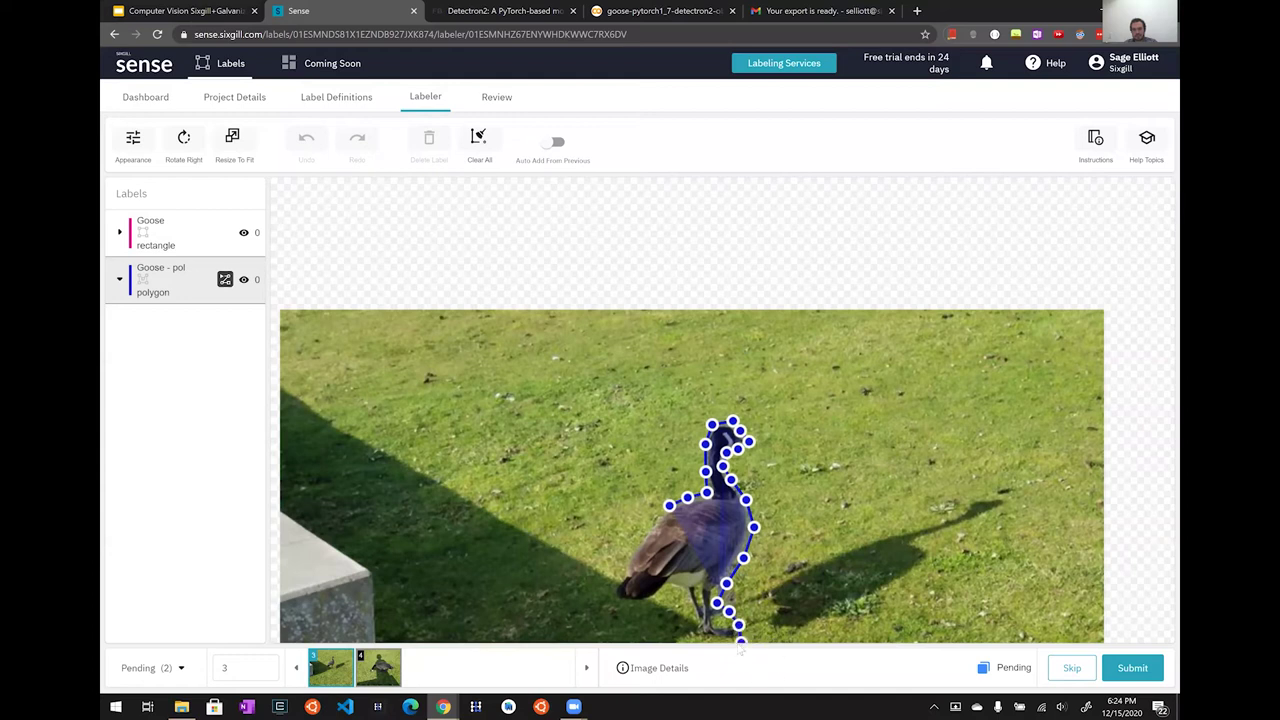
Trace the polygon along the goose's legs, belly, tail and back, and close it at its starting point.
{"action": "left_click", "coordinate": [693, 611]}
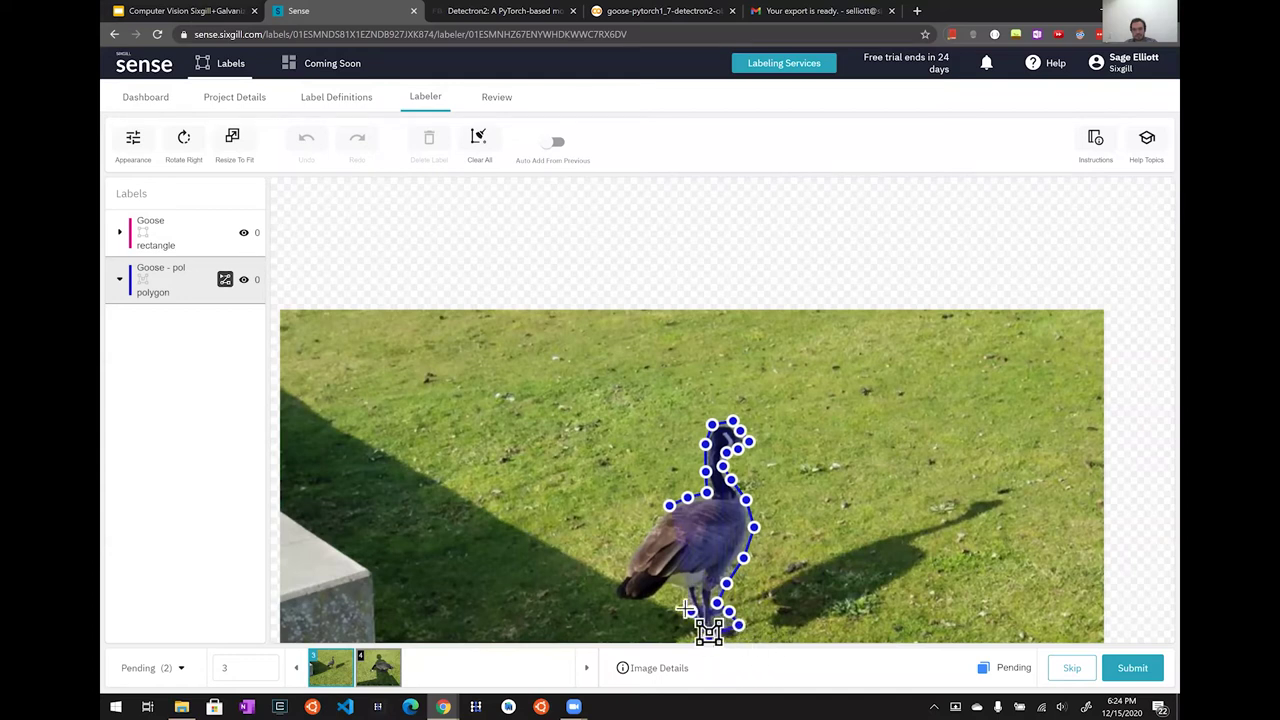
{"action": "left_click", "coordinate": [666, 593]}
{"action": "left_click", "coordinate": [636, 605]}
{"action": "left_click", "coordinate": [600, 595]}
{"action": "left_click", "coordinate": [630, 534]}
{"action": "left_click", "coordinate": [660, 509]}
{"action": "left_click", "coordinate": [665, 506]}
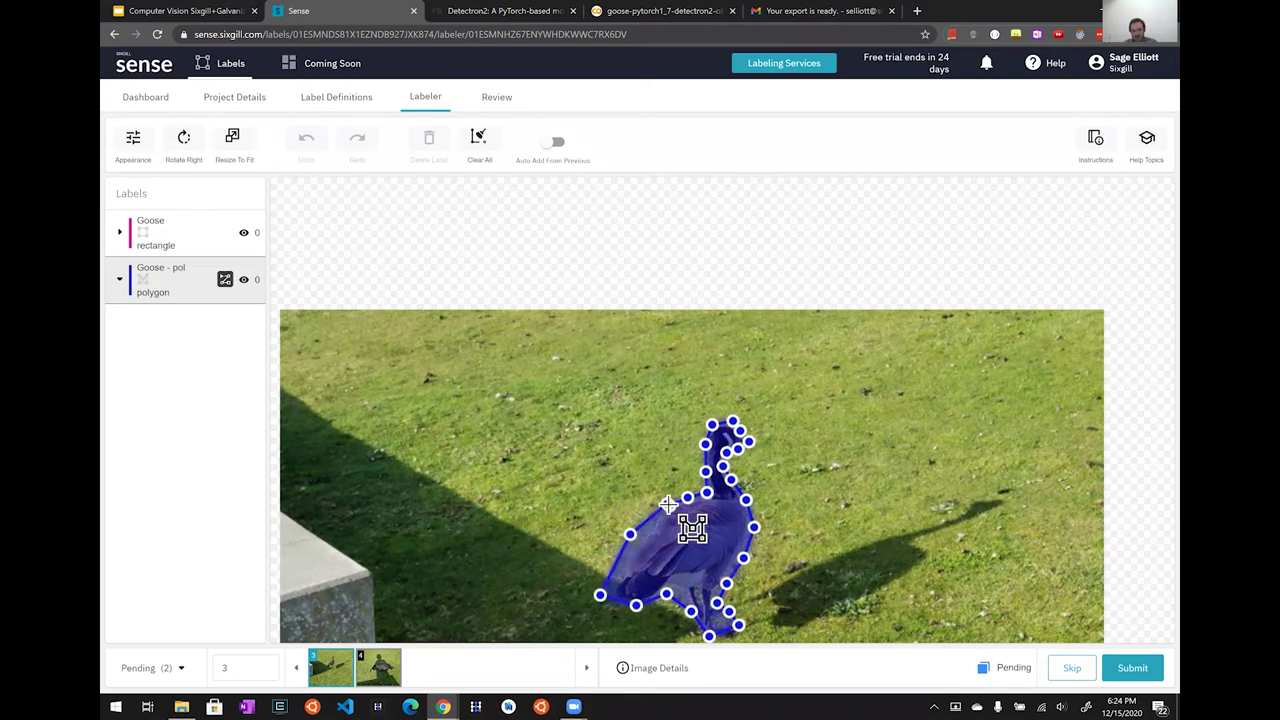
{"action": "left_click", "coordinate": [666, 506]}
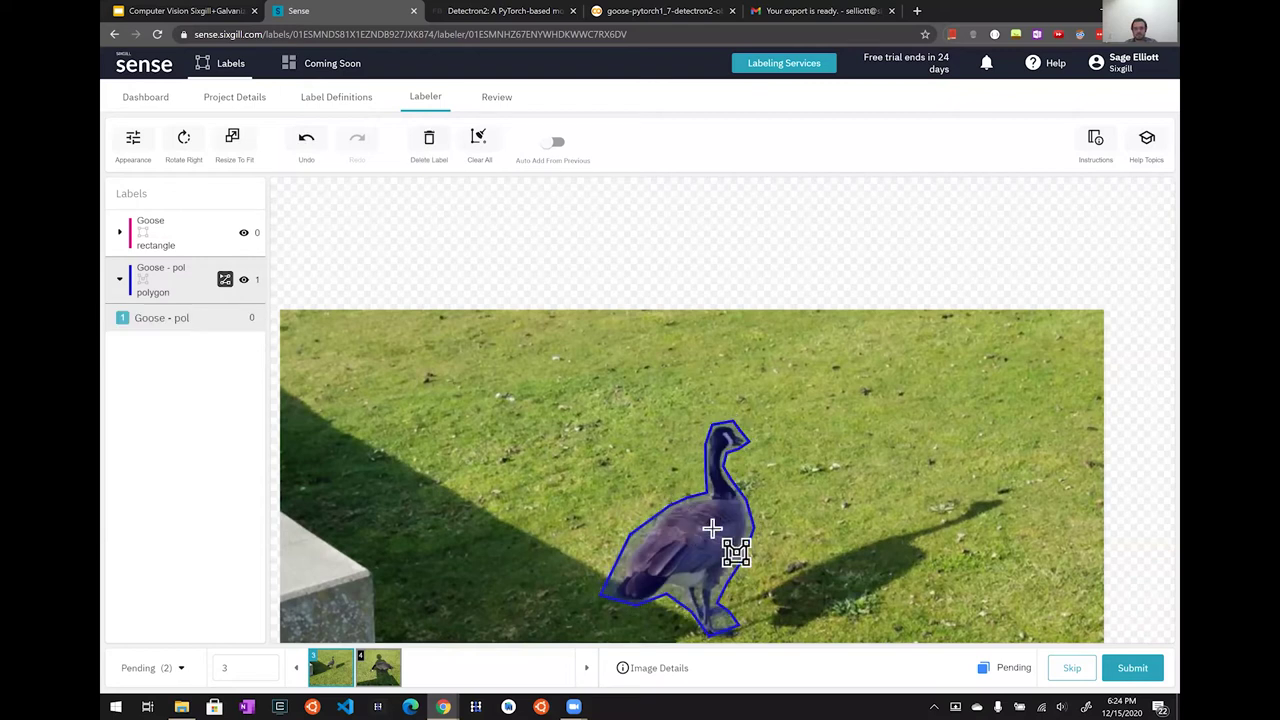
Adjust the hand-drawn polygon's points at the goose's back and tail, and delete the polygon.
{"action": "scroll", "coordinate": [712, 528], "scroll_direction": "down", "scroll_amount": 3}
{"action": "scroll", "coordinate": [712, 528], "scroll_direction": "up", "scroll_amount": 2}
{"action": "scroll", "coordinate": [724, 550], "scroll_direction": "up", "scroll_amount": 1}
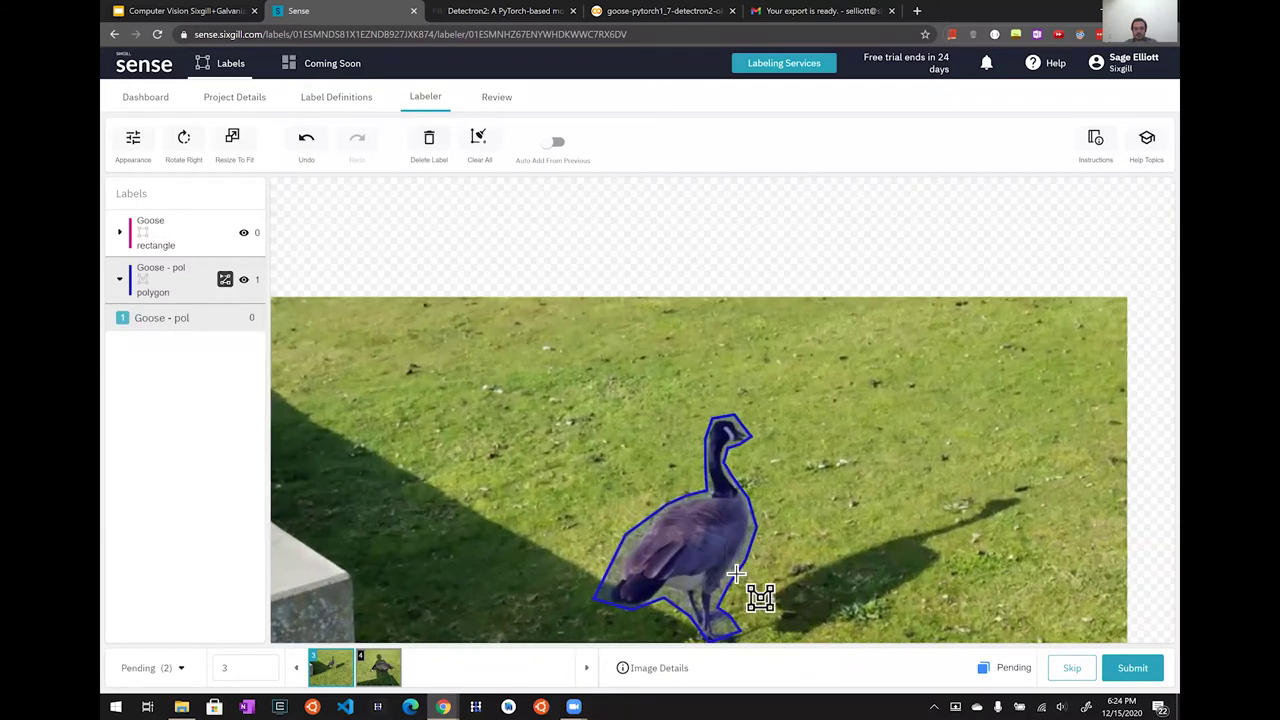
{"action": "left_click", "coordinate": [709, 396]}
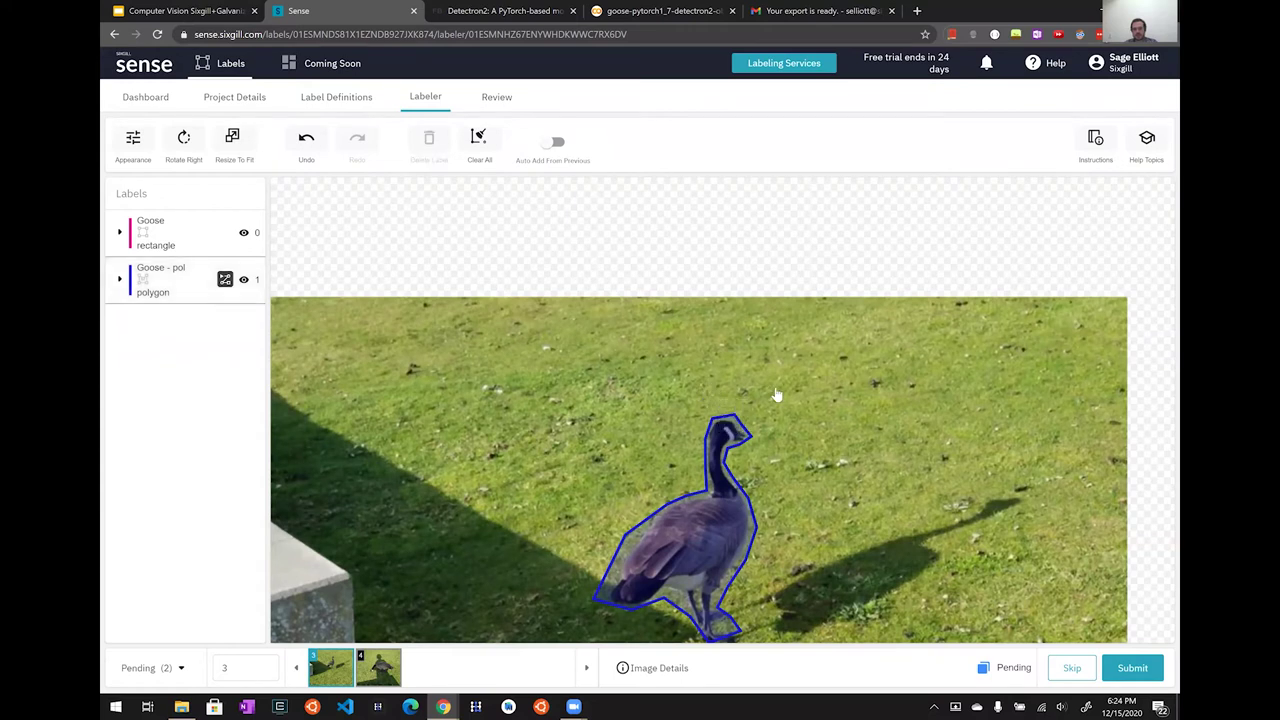
{"action": "left_click_drag", "start_coordinate": [930, 373], "coordinate": [1030, 193]}
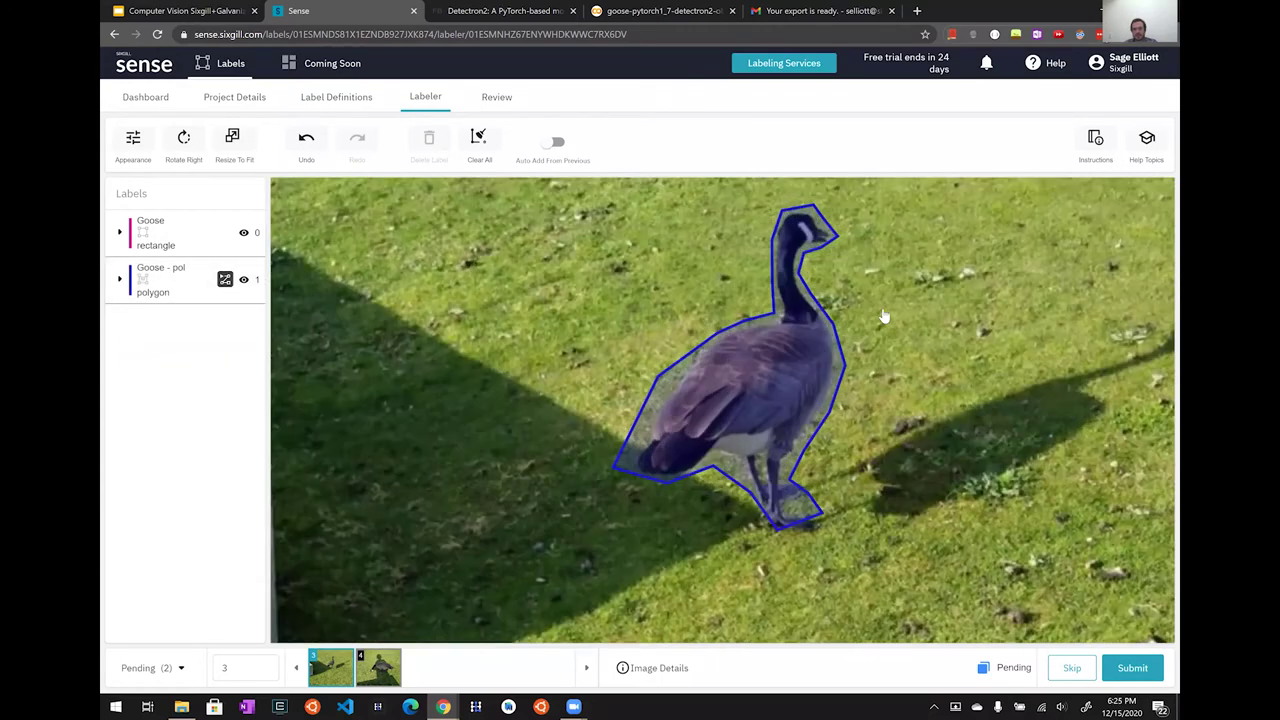
{"action": "scroll", "coordinate": [754, 404], "scroll_direction": "up", "scroll_amount": 2}
{"action": "left_click", "coordinate": [754, 404]}
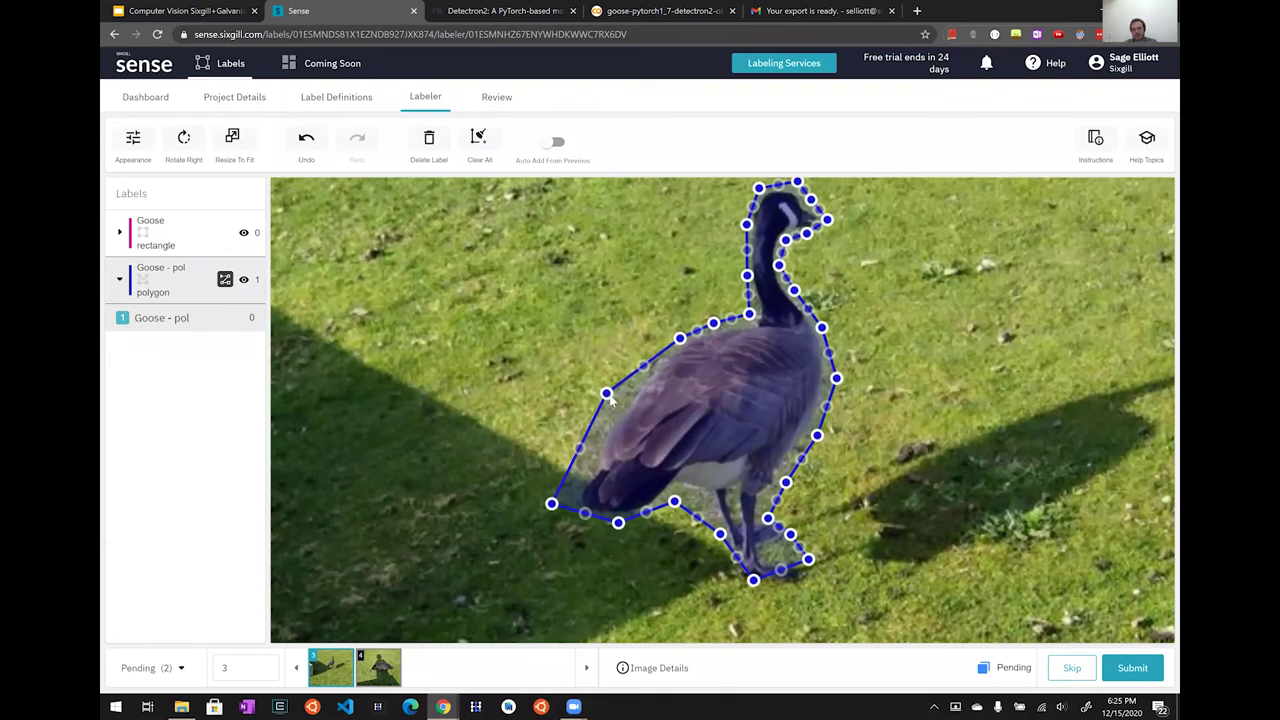
{"action": "left_click_drag", "start_coordinate": [613, 399], "coordinate": [619, 403]}
{"action": "left_click_drag", "start_coordinate": [551, 503], "coordinate": [583, 521]}
{"action": "key", "text": "Delete"}
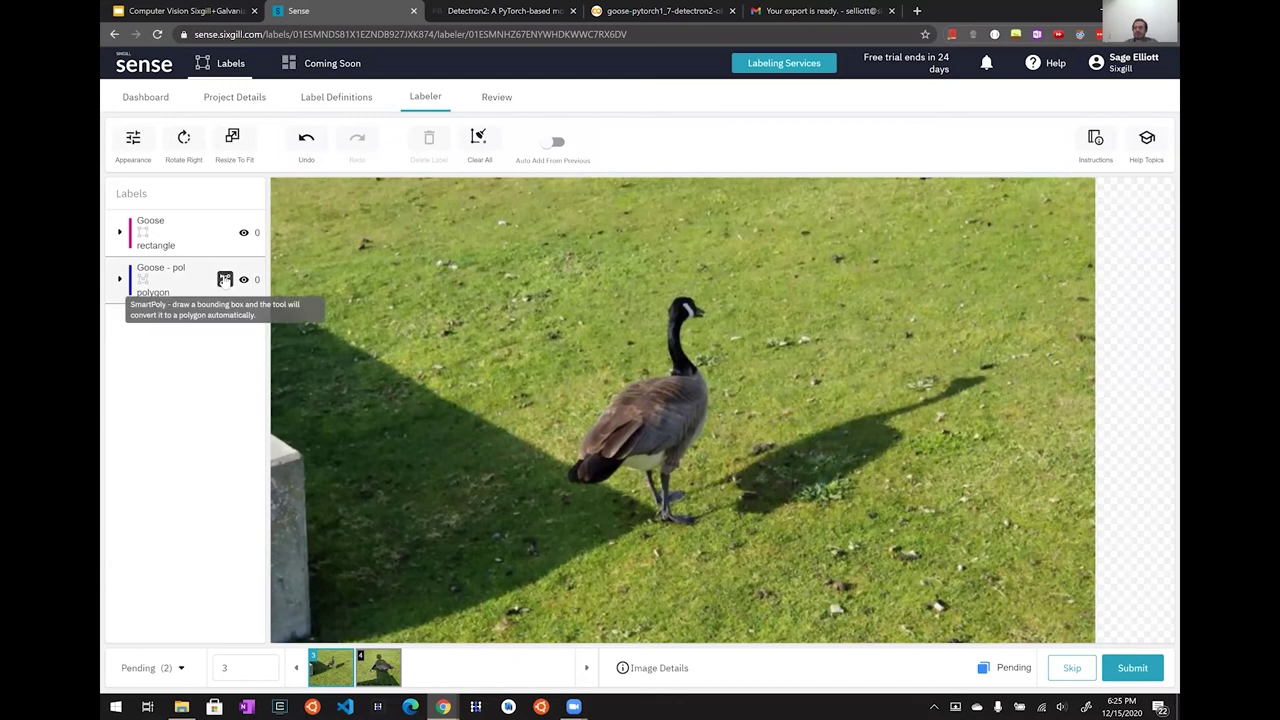
Turn on SmartPoly for the Goose - pol label and draw a bounding box around the whole goose to generate its polygon.
{"action": "left_click", "coordinate": [225, 282]}
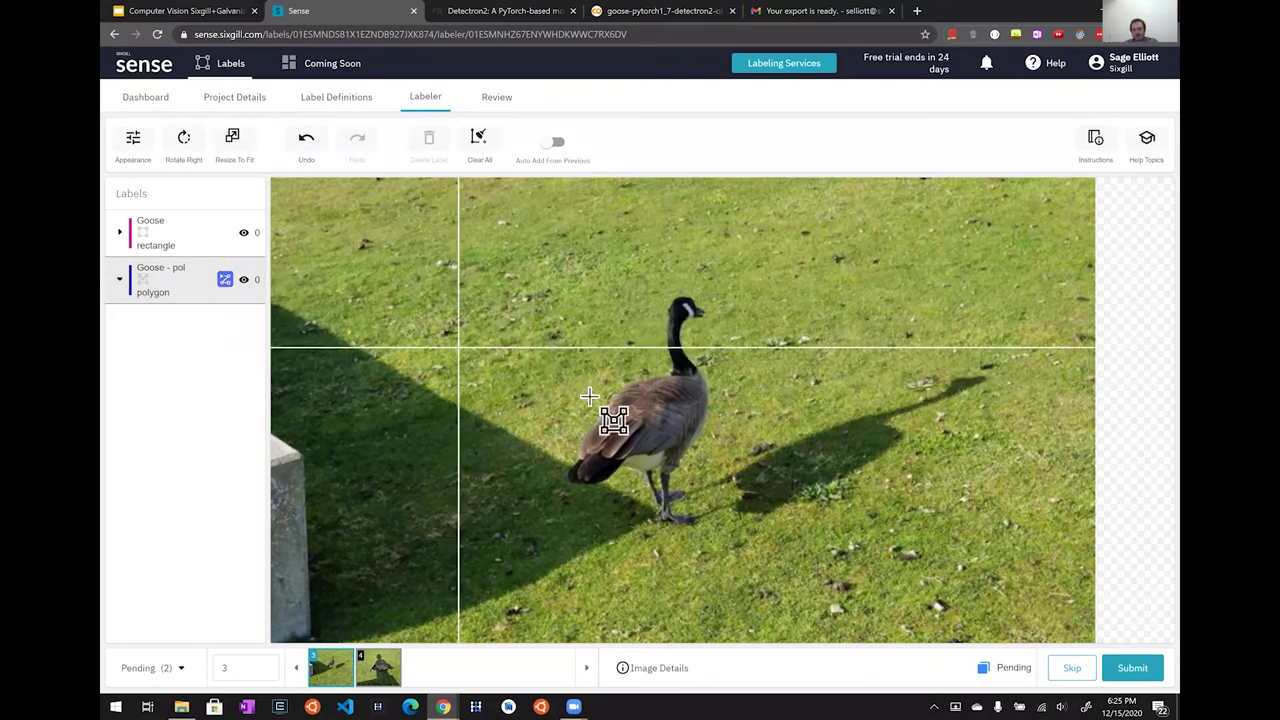
{"action": "left_click_drag", "start_coordinate": [563, 289], "coordinate": [716, 542]}
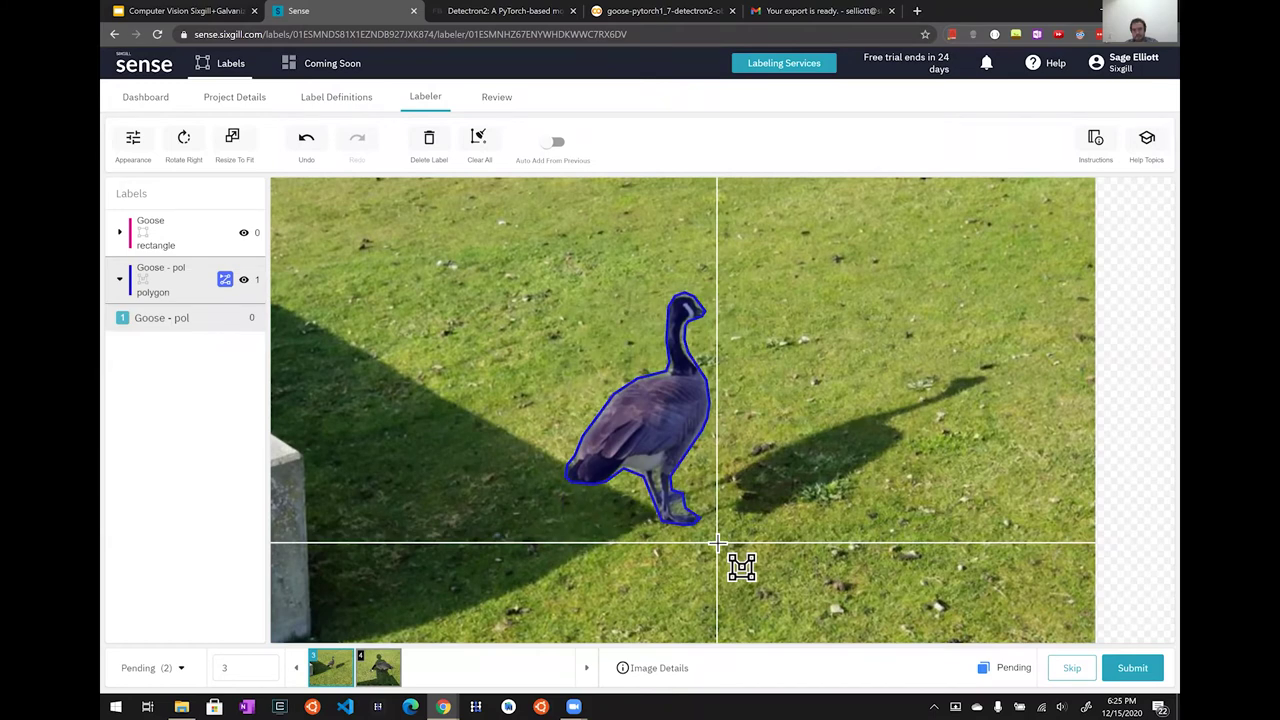
Examine how closely the generated polygon follows the goose's outline, selecting it to display its points.
{"action": "scroll", "coordinate": [716, 542], "scroll_direction": "up", "scroll_amount": 5}
{"action": "scroll", "coordinate": [714, 509], "scroll_direction": "down", "scroll_amount": 5}
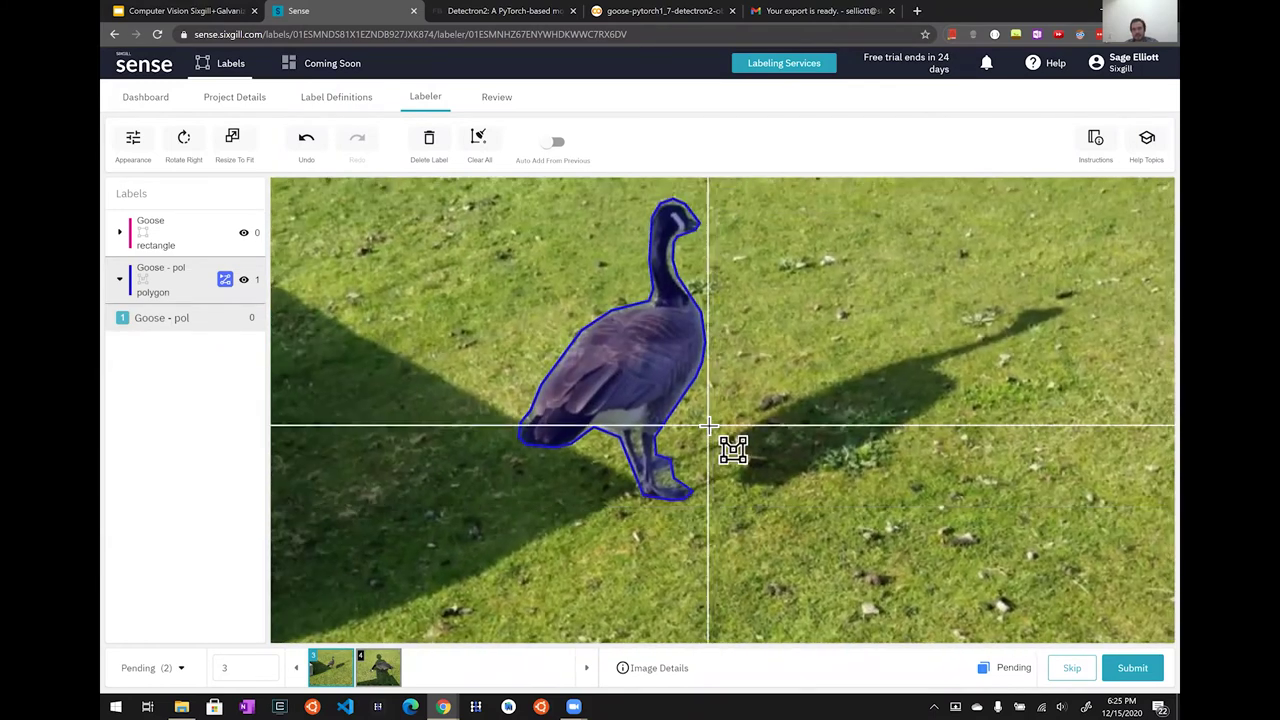
{"action": "scroll", "coordinate": [708, 426], "scroll_direction": "down", "scroll_amount": 3}
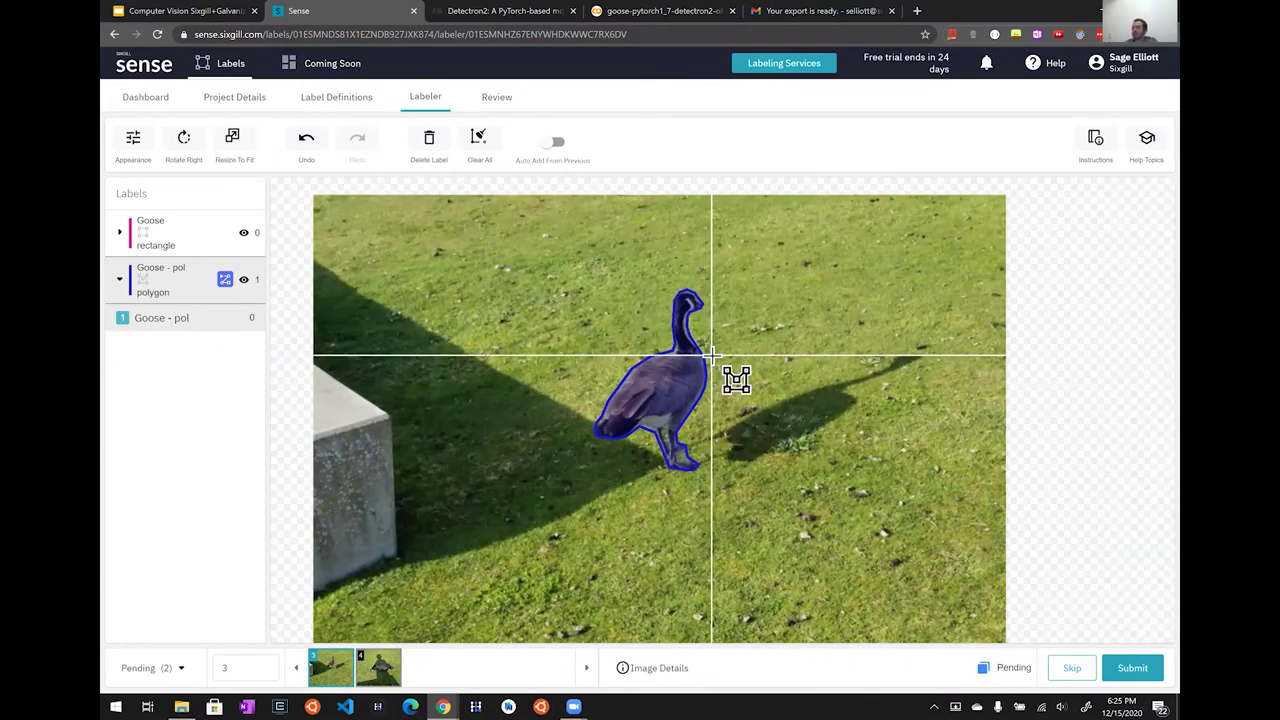
{"action": "scroll", "coordinate": [711, 354], "scroll_direction": "up", "scroll_amount": 3}
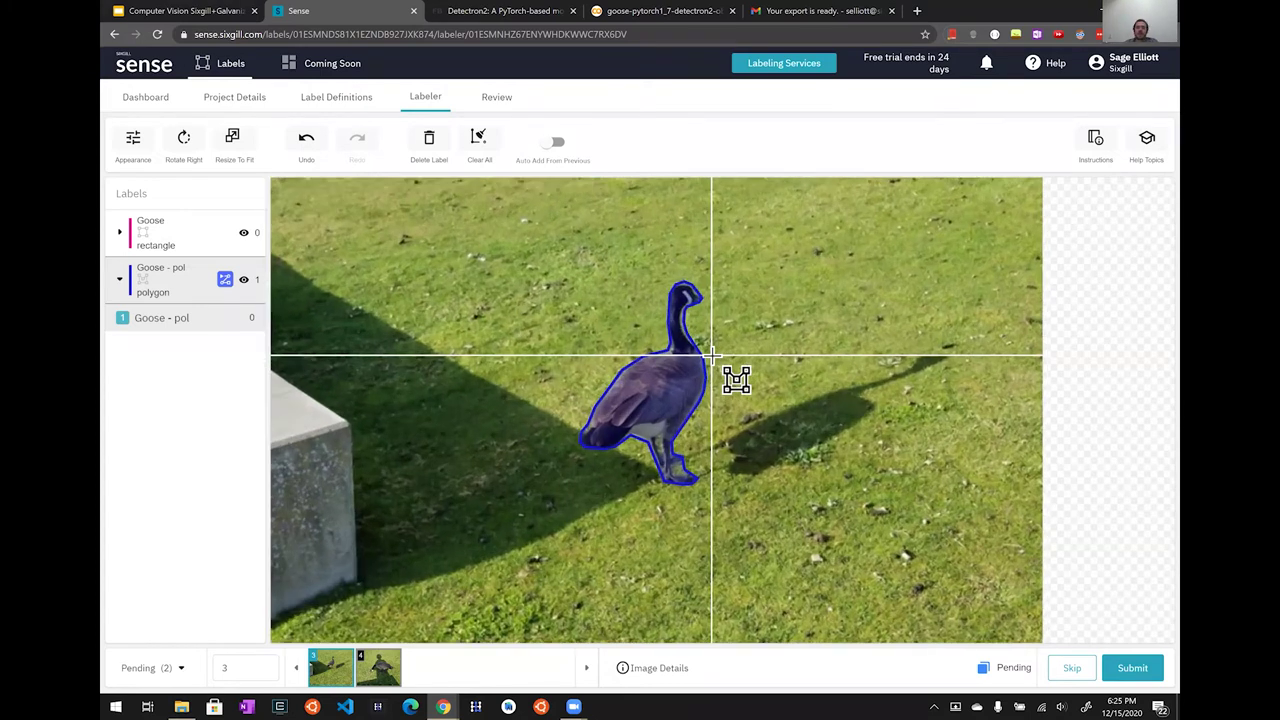
{"action": "scroll", "coordinate": [711, 354], "scroll_direction": "up", "scroll_amount": 1}
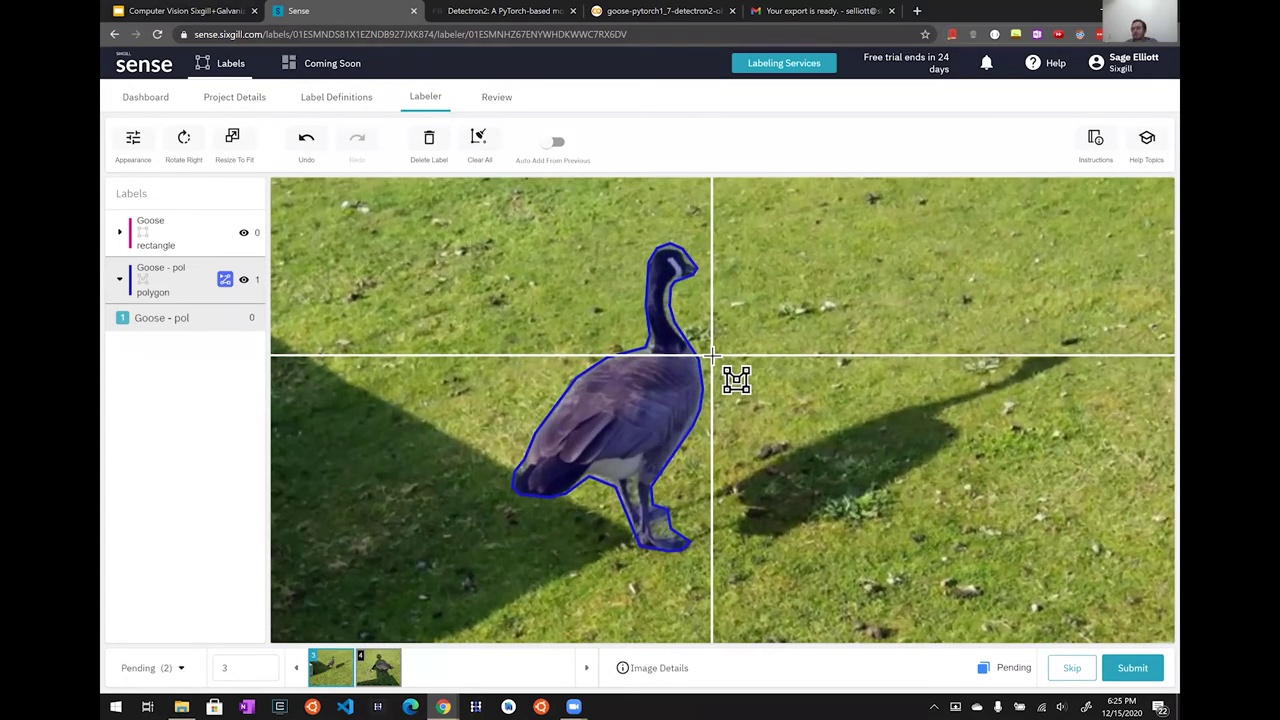
{"action": "scroll", "coordinate": [711, 354], "scroll_direction": "up", "scroll_amount": 1}
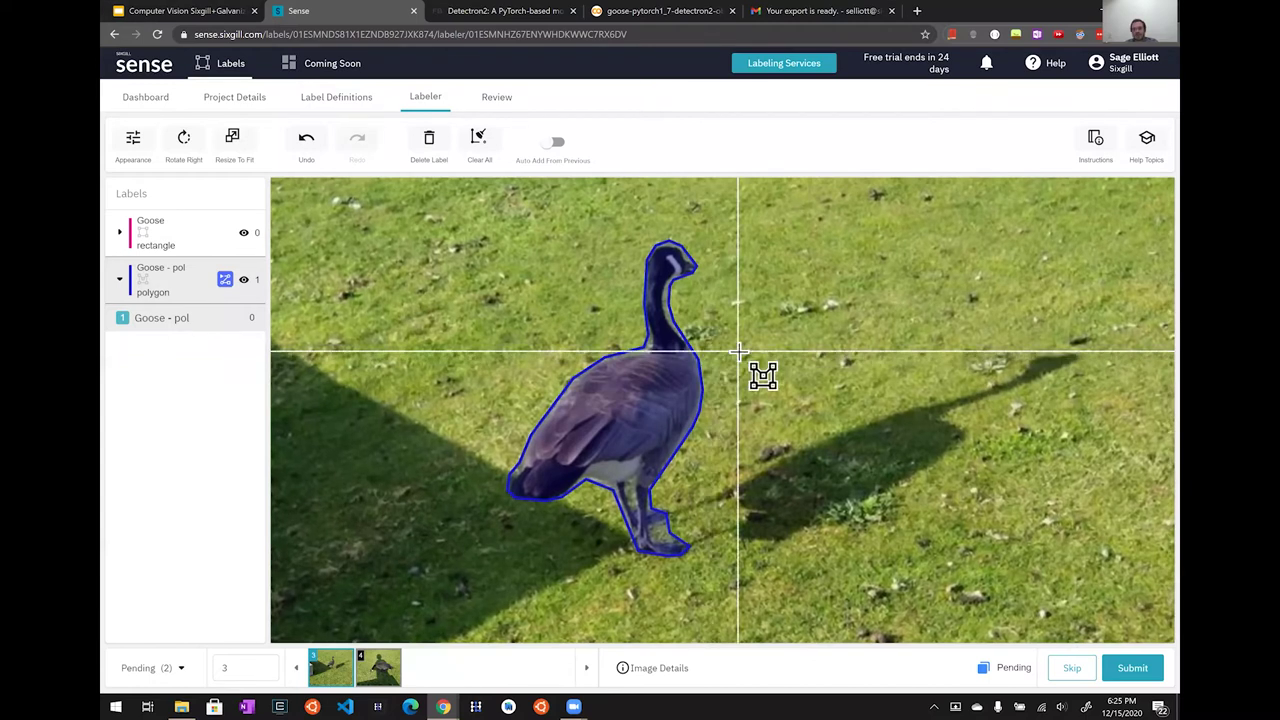
{"action": "left_click", "coordinate": [677, 380]}
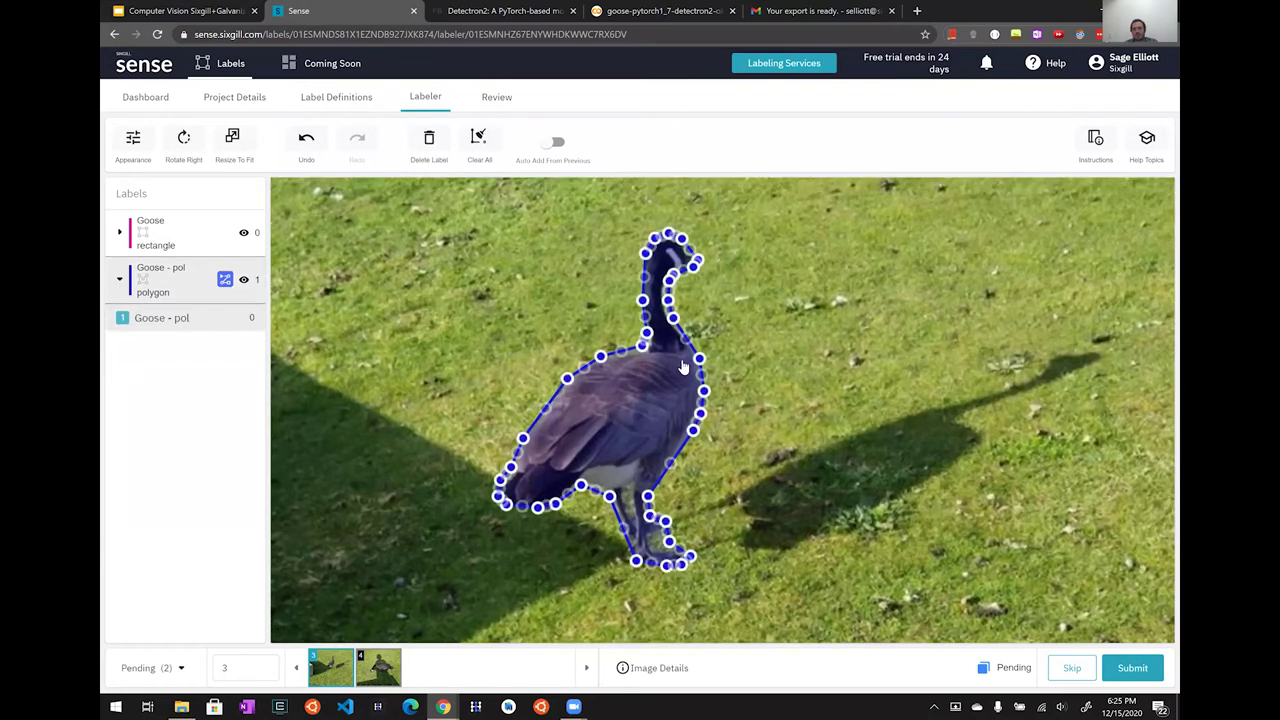
{"action": "scroll", "coordinate": [686, 368], "scroll_direction": "up", "scroll_amount": 3}
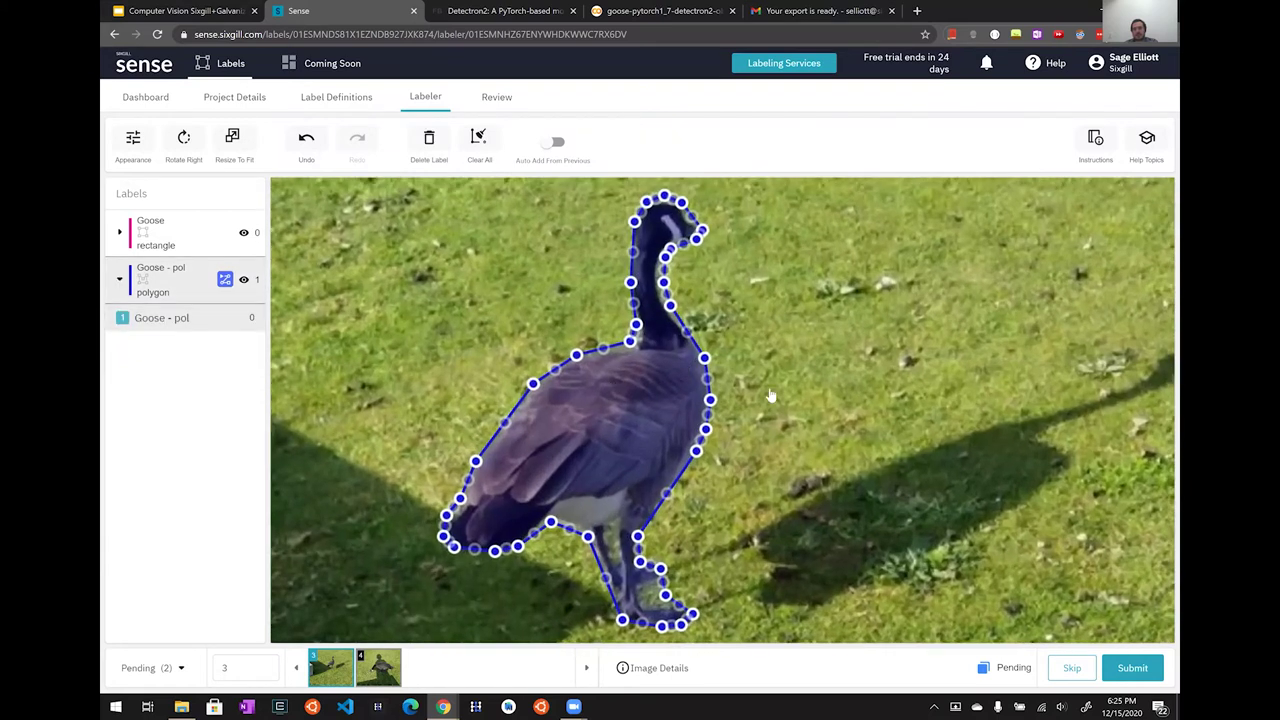
Refine the generated polygon at the goose's head by adding and adjusting points around the beak tip and forehead.
{"action": "scroll", "coordinate": [772, 396], "scroll_direction": "up", "scroll_amount": 3}
{"action": "scroll", "coordinate": [731, 384], "scroll_direction": "up", "scroll_amount": 3}
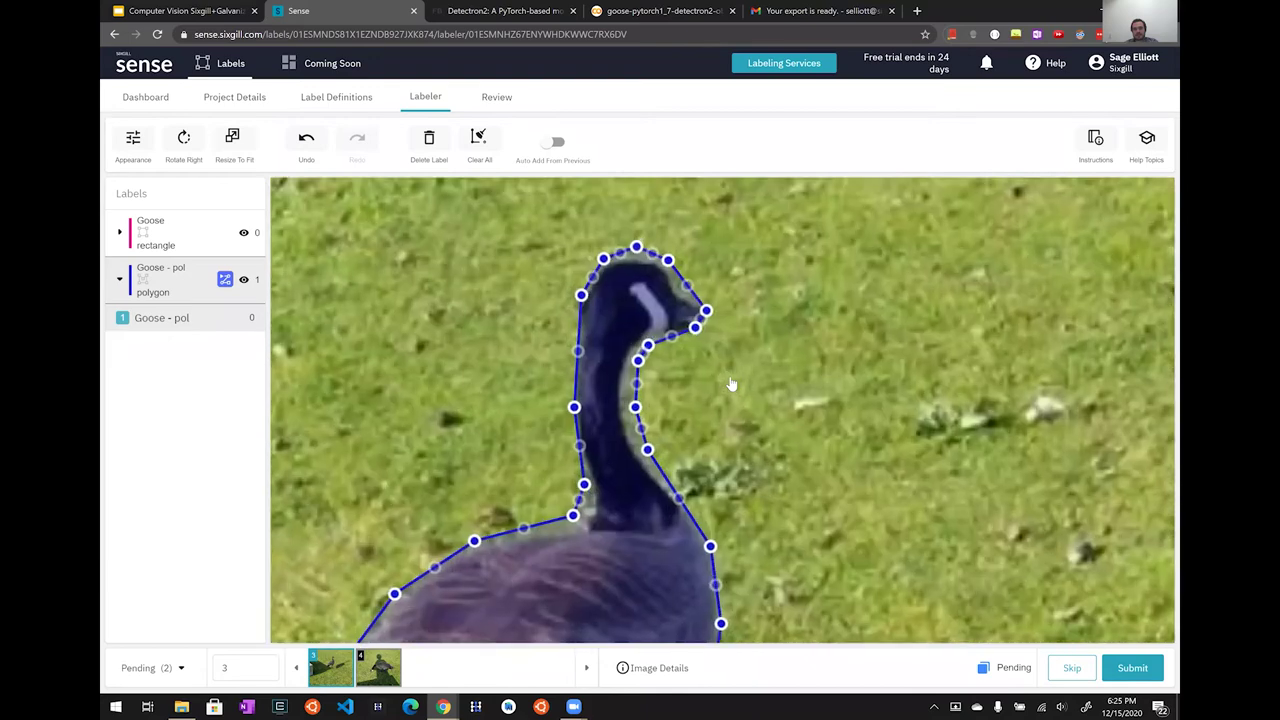
{"action": "scroll", "coordinate": [731, 384], "scroll_direction": "down", "scroll_amount": 2}
{"action": "scroll", "coordinate": [731, 384], "scroll_direction": "down", "scroll_amount": 3}
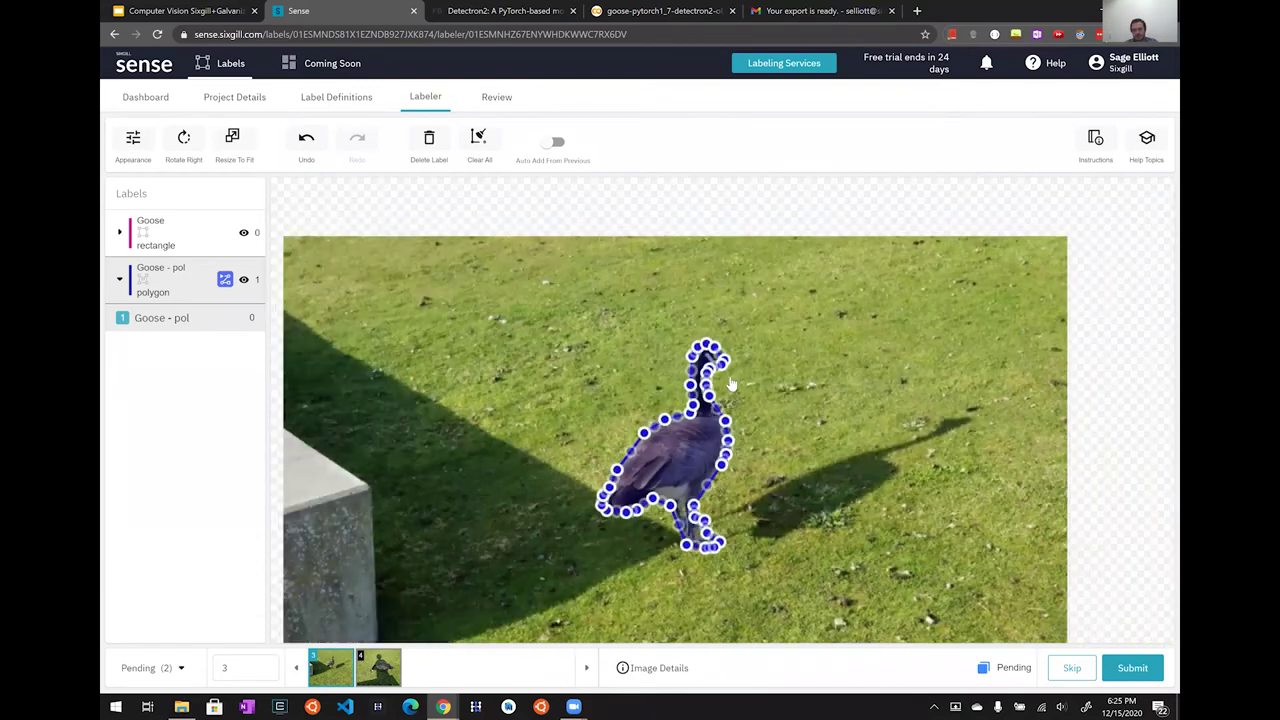
{"action": "scroll", "coordinate": [731, 384], "scroll_direction": "up", "scroll_amount": 2}
{"action": "scroll", "coordinate": [731, 384], "scroll_direction": "up", "scroll_amount": 2}
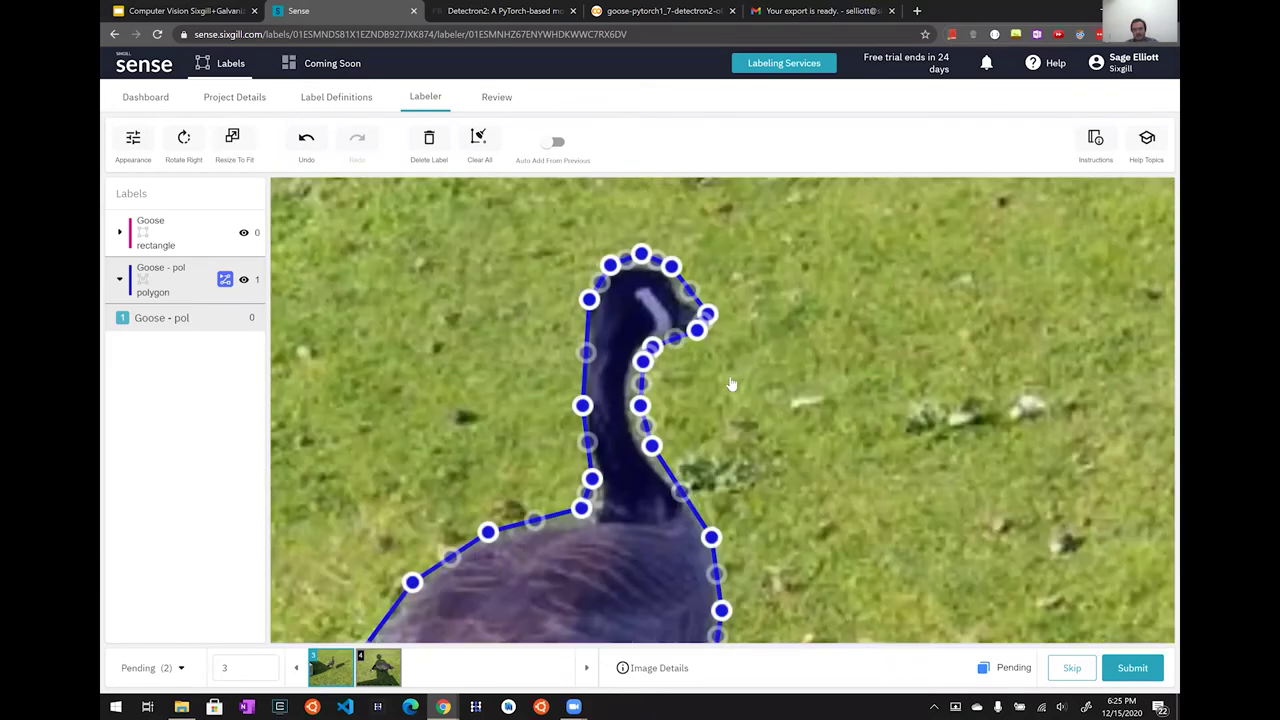
{"action": "scroll", "coordinate": [682, 348], "scroll_direction": "up", "scroll_amount": 2}
{"action": "left_click_drag", "start_coordinate": [699, 292], "coordinate": [702, 328]}
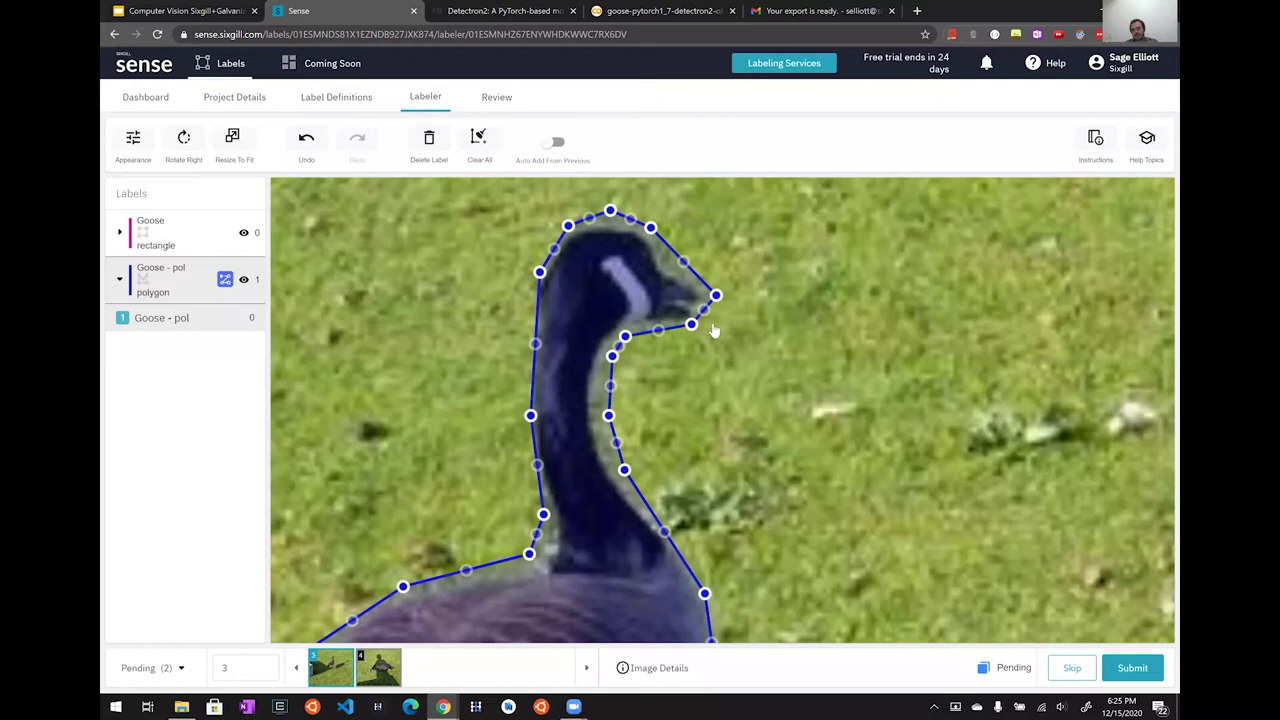
{"action": "left_click_drag", "start_coordinate": [704, 312], "coordinate": [716, 316]}
{"action": "left_click", "coordinate": [683, 262]}
{"action": "left_click_drag", "start_coordinate": [683, 262], "coordinate": [671, 261]}
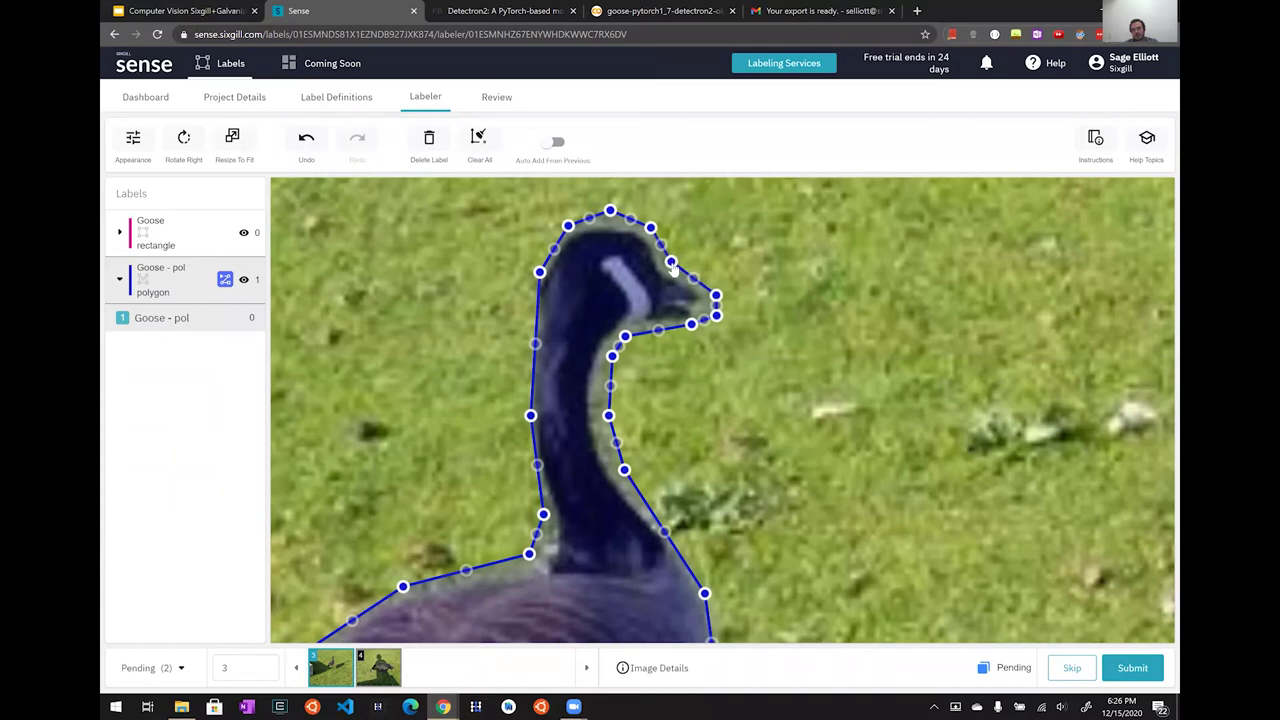
Deselect the polygon, check its fit around the whole goose, and submit the labeled image.
{"action": "scroll", "coordinate": [802, 482], "scroll_direction": "down", "scroll_amount": 3}
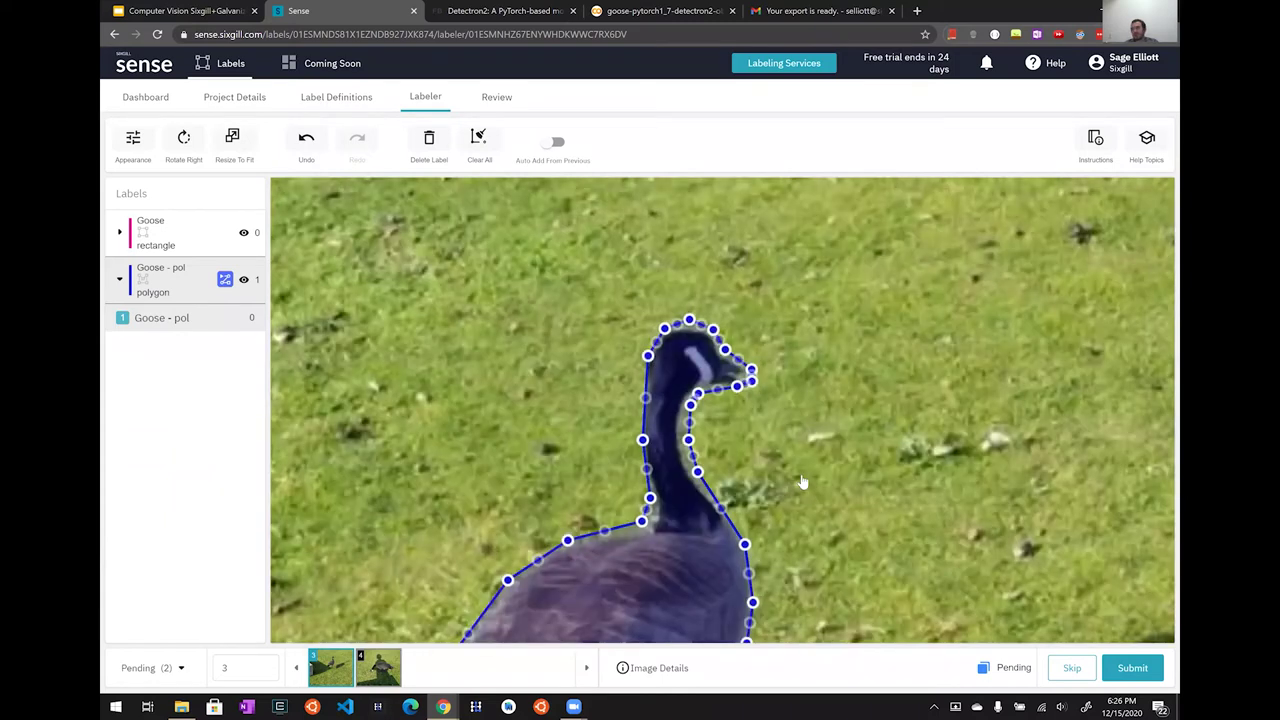
{"action": "scroll", "coordinate": [802, 482], "scroll_direction": "down", "scroll_amount": 5}
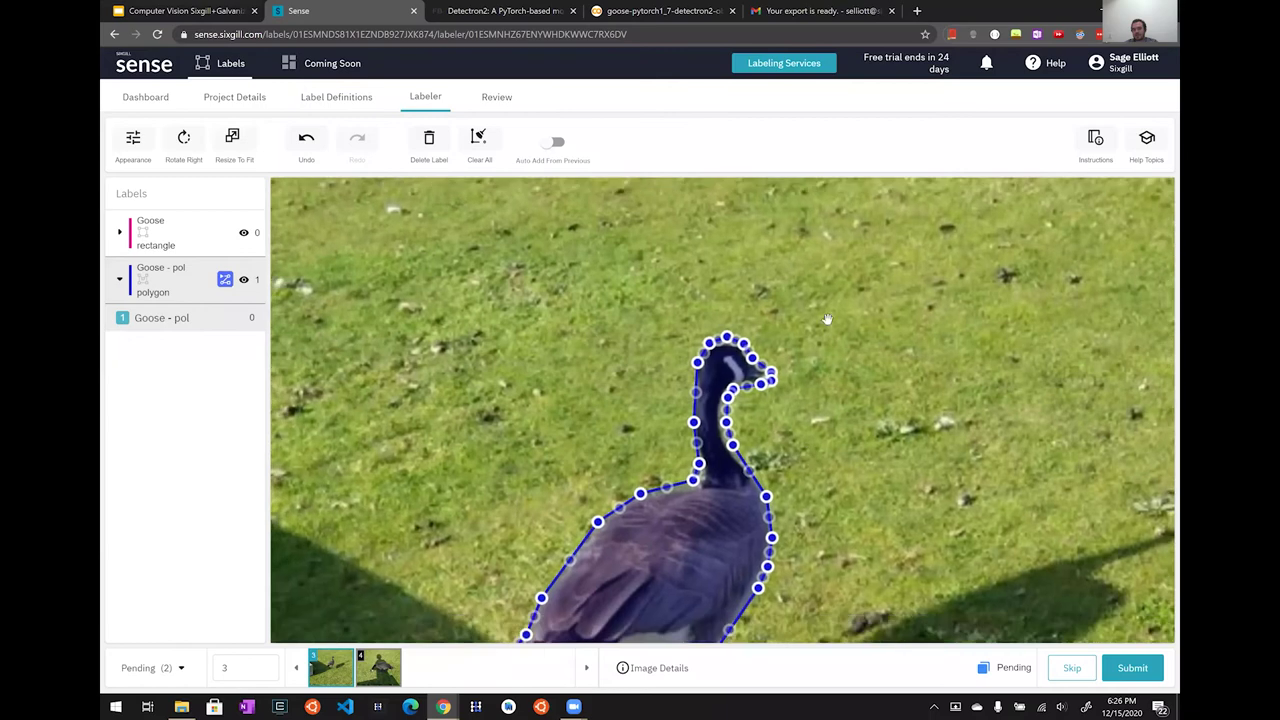
{"action": "right_click", "coordinate": [833, 293]}
{"action": "left_click", "coordinate": [836, 411]}
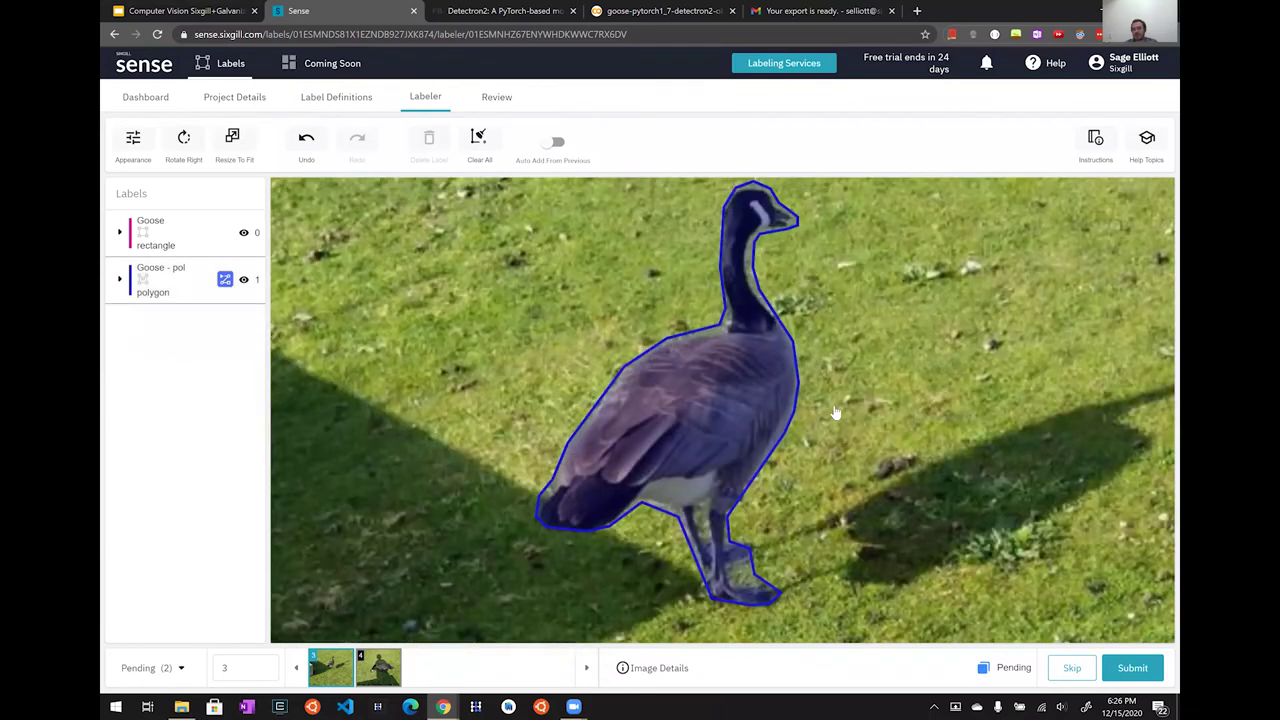
{"action": "scroll", "coordinate": [836, 411], "scroll_direction": "down", "scroll_amount": 3}
{"action": "scroll", "coordinate": [836, 411], "scroll_direction": "up", "scroll_amount": 4}
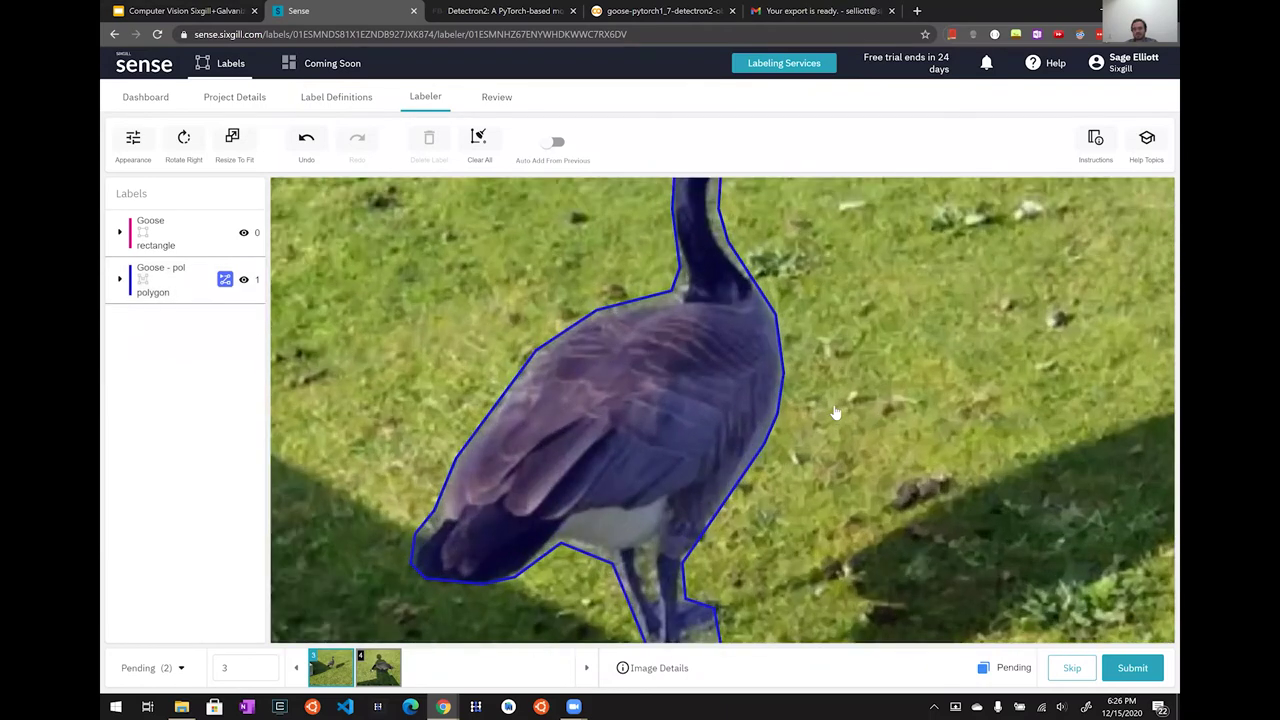
{"action": "scroll", "coordinate": [836, 411], "scroll_direction": "down", "scroll_amount": 4}
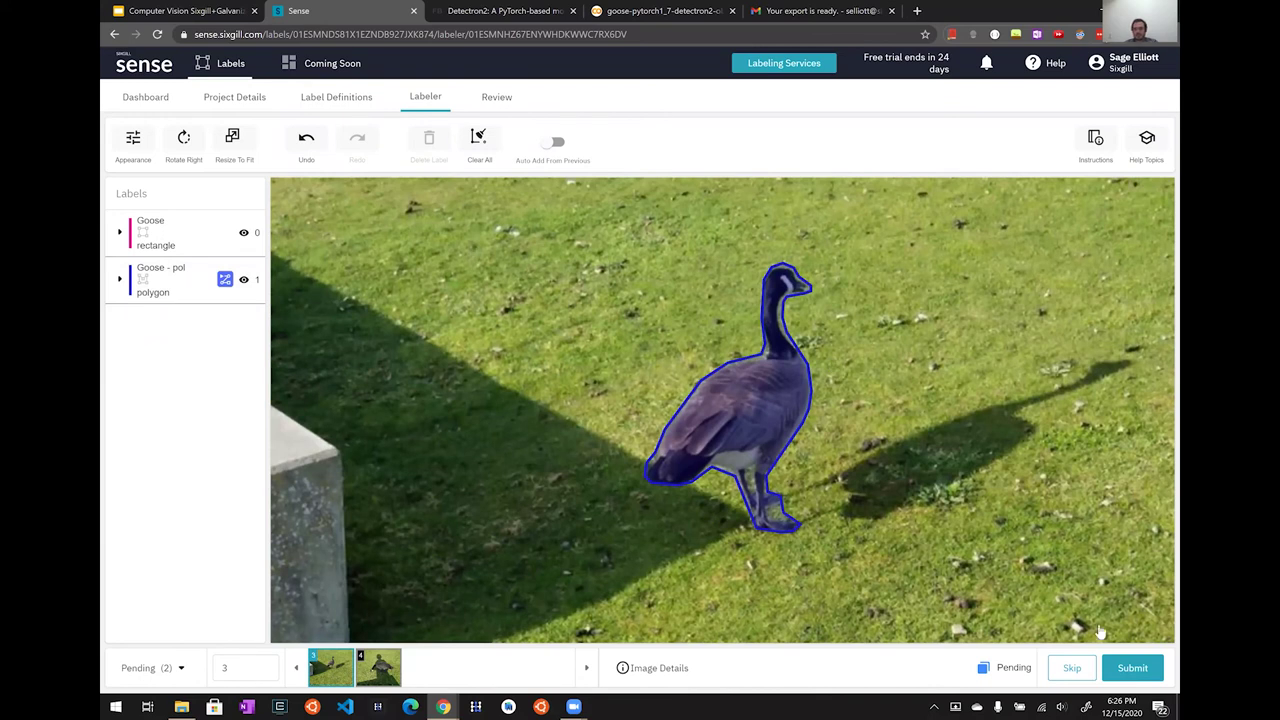
{"action": "left_click", "coordinate": [1132, 669]}
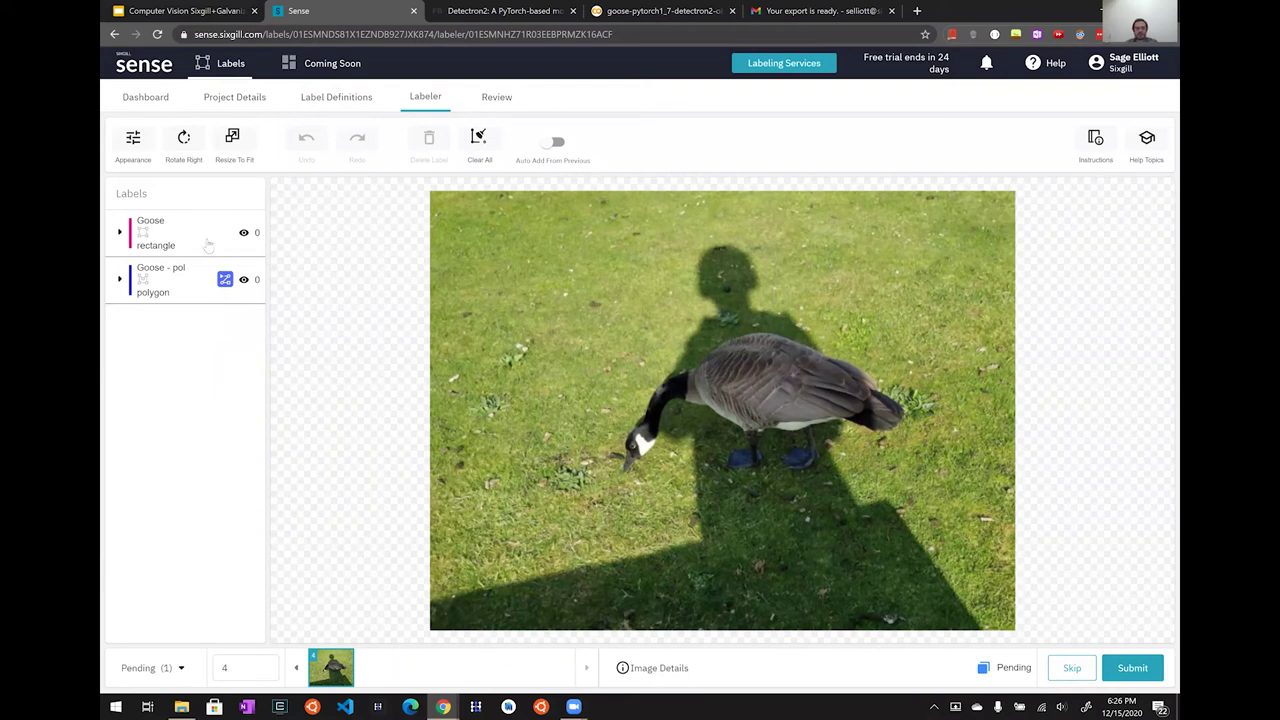
Draw a Goose rectangle around the whole goose in the last pending image and submit it.
{"action": "left_click", "coordinate": [172, 237]}
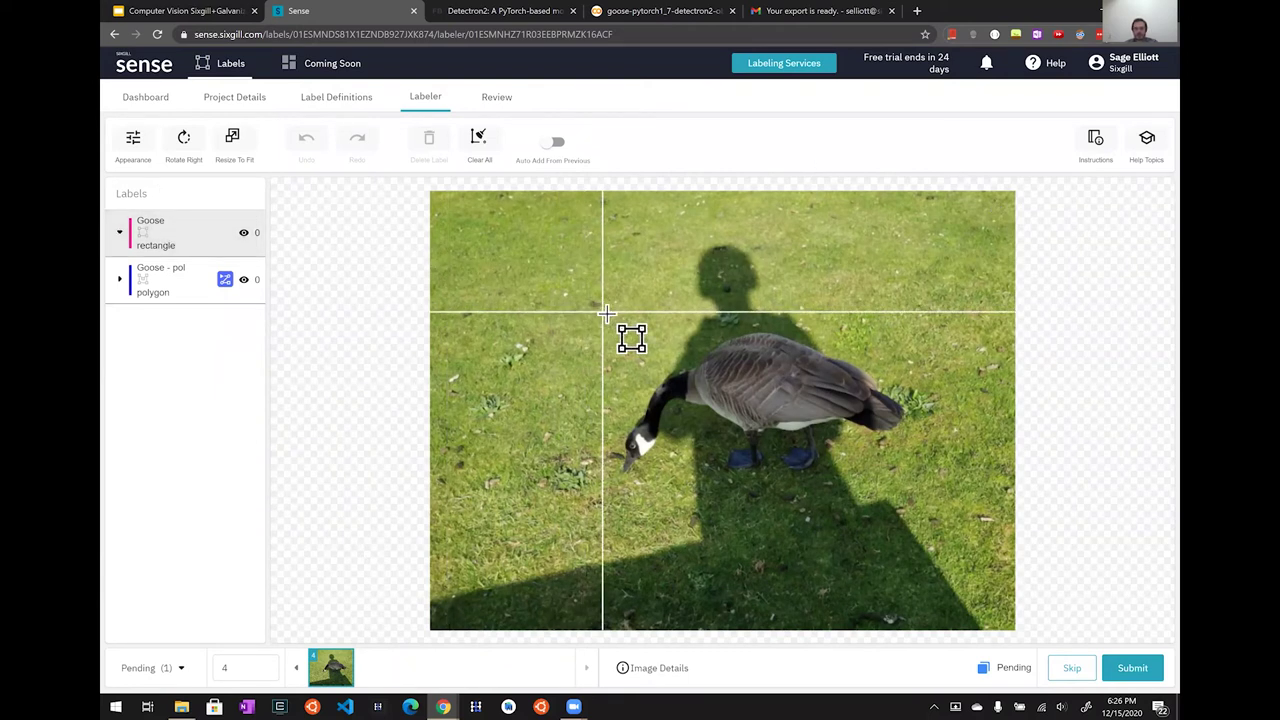
{"action": "mouse_move", "coordinate": [611, 317]}
{"action": "left_mouse_down"}
{"action": "mouse_move", "coordinate": [820, 403]}
{"action": "mouse_move", "coordinate": [917, 474]}
{"action": "mouse_move", "coordinate": [920, 502]}
{"action": "left_mouse_up"}
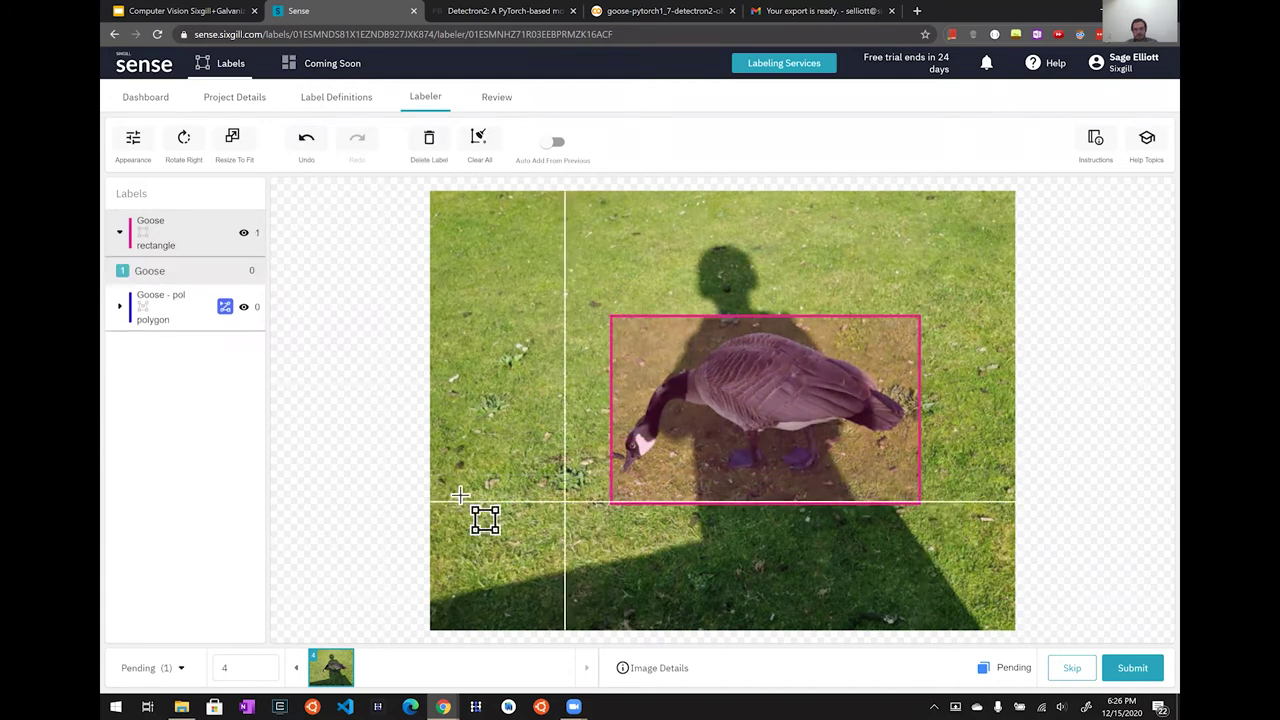
{"action": "left_click", "coordinate": [1132, 668]}
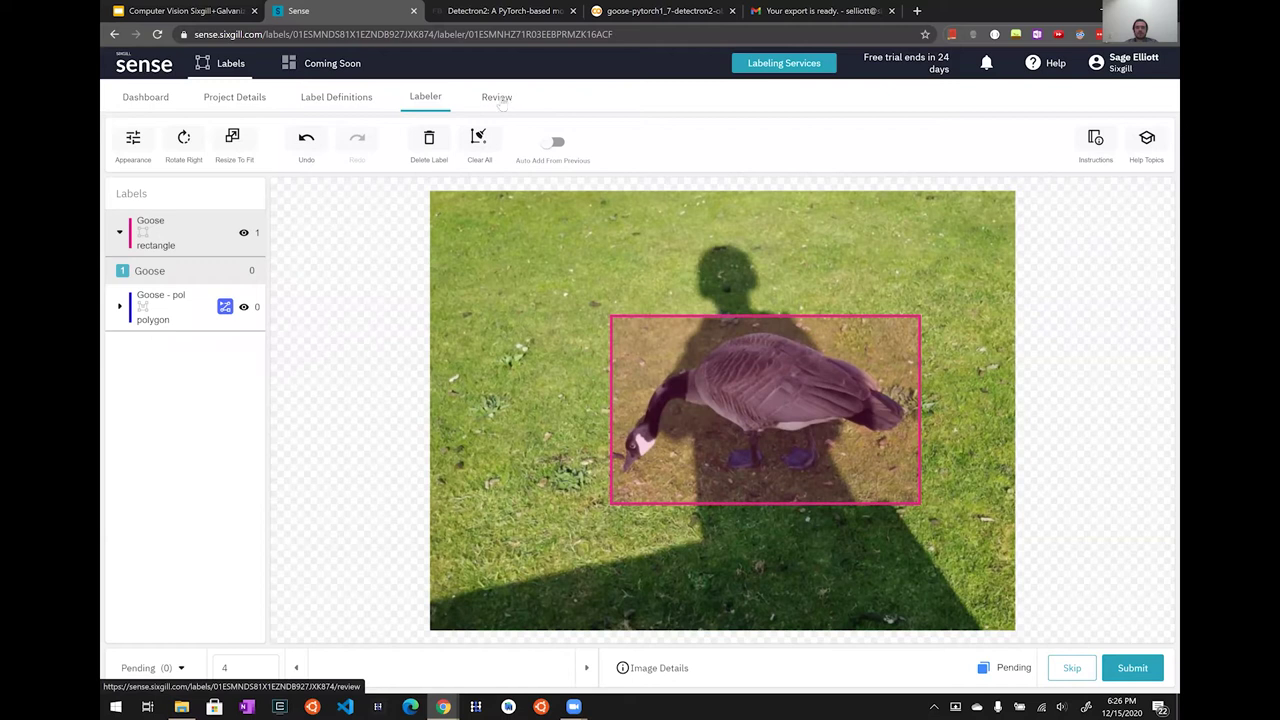
Open the project's review list, view the bulk actions for all four submitted images, and clear the selection.
{"action": "left_click", "coordinate": [515, 99]}
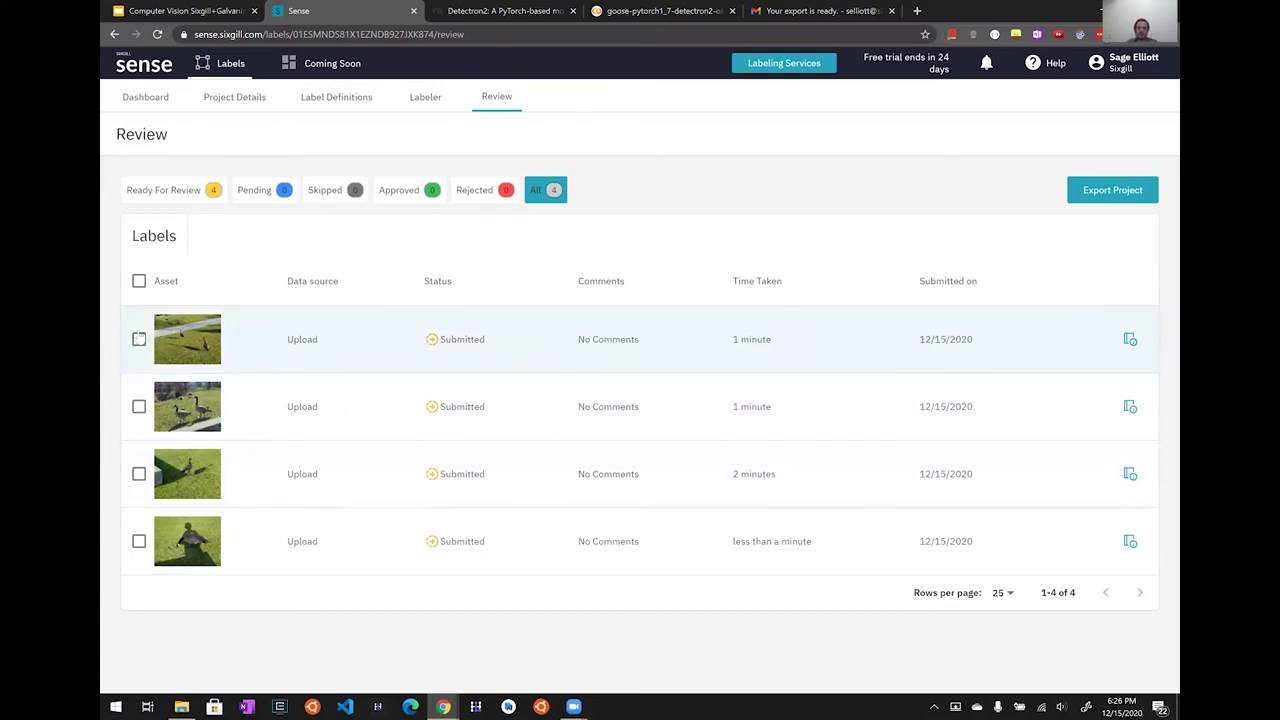
{"action": "left_click", "coordinate": [139, 339]}
{"action": "left_click", "coordinate": [139, 406]}
{"action": "left_click", "coordinate": [139, 474]}
{"action": "left_click", "coordinate": [139, 541]}
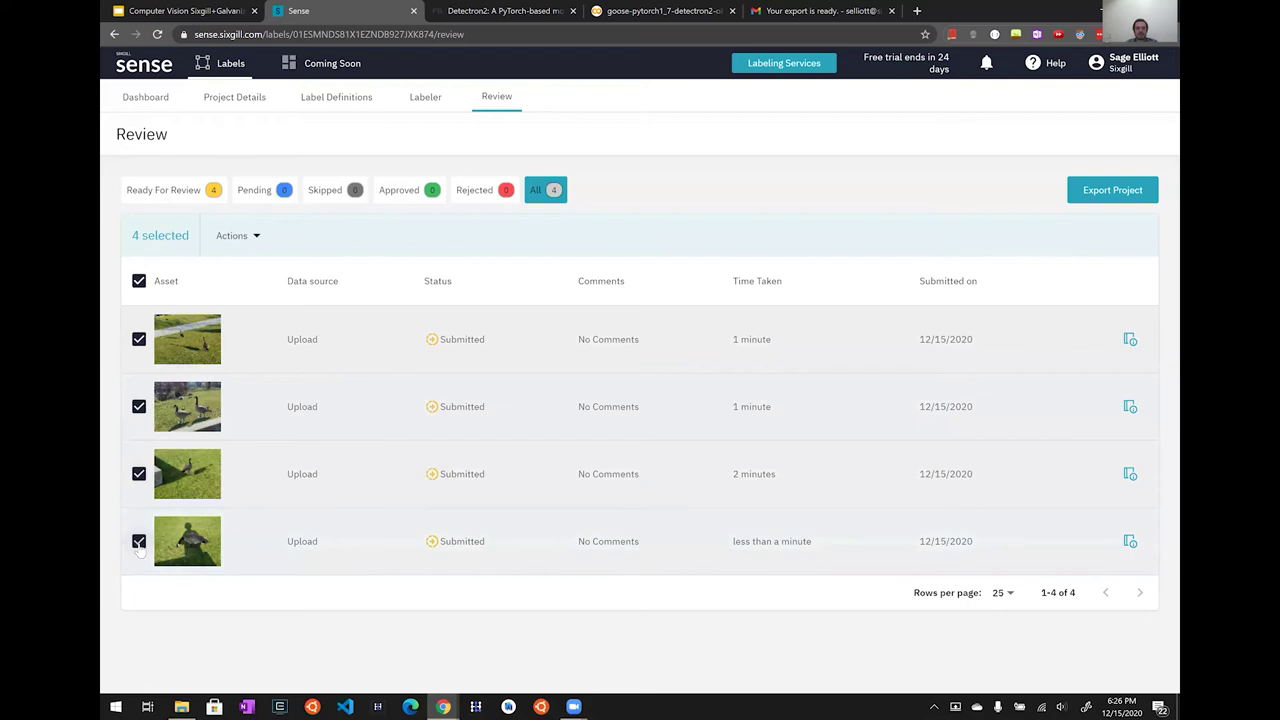
{"action": "left_click", "coordinate": [248, 238]}
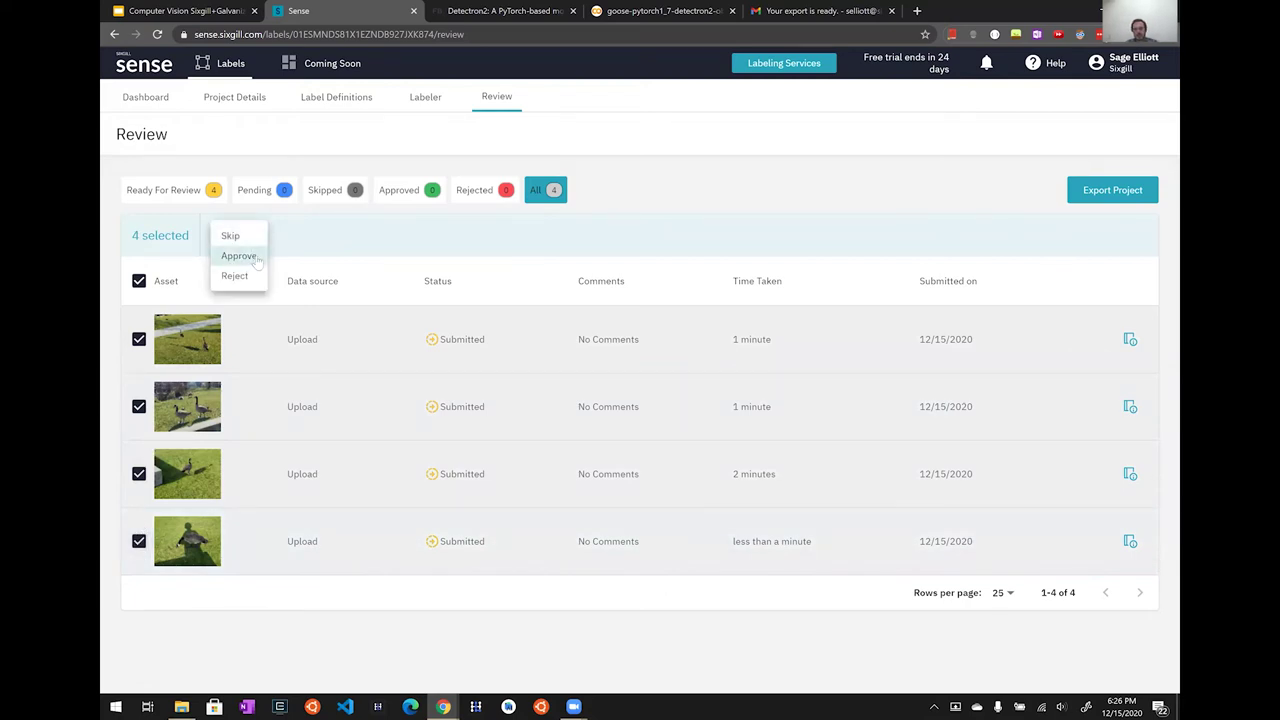
{"action": "left_click", "coordinate": [334, 249]}
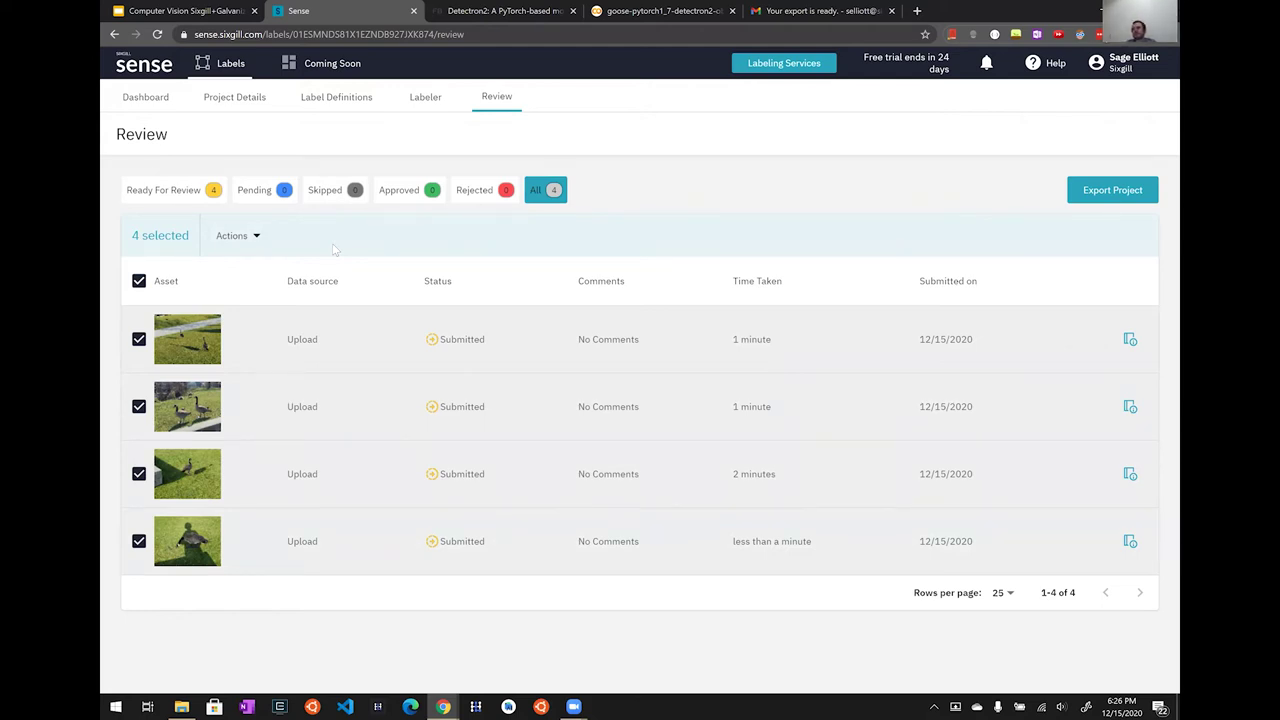
{"action": "left_click", "coordinate": [139, 281]}
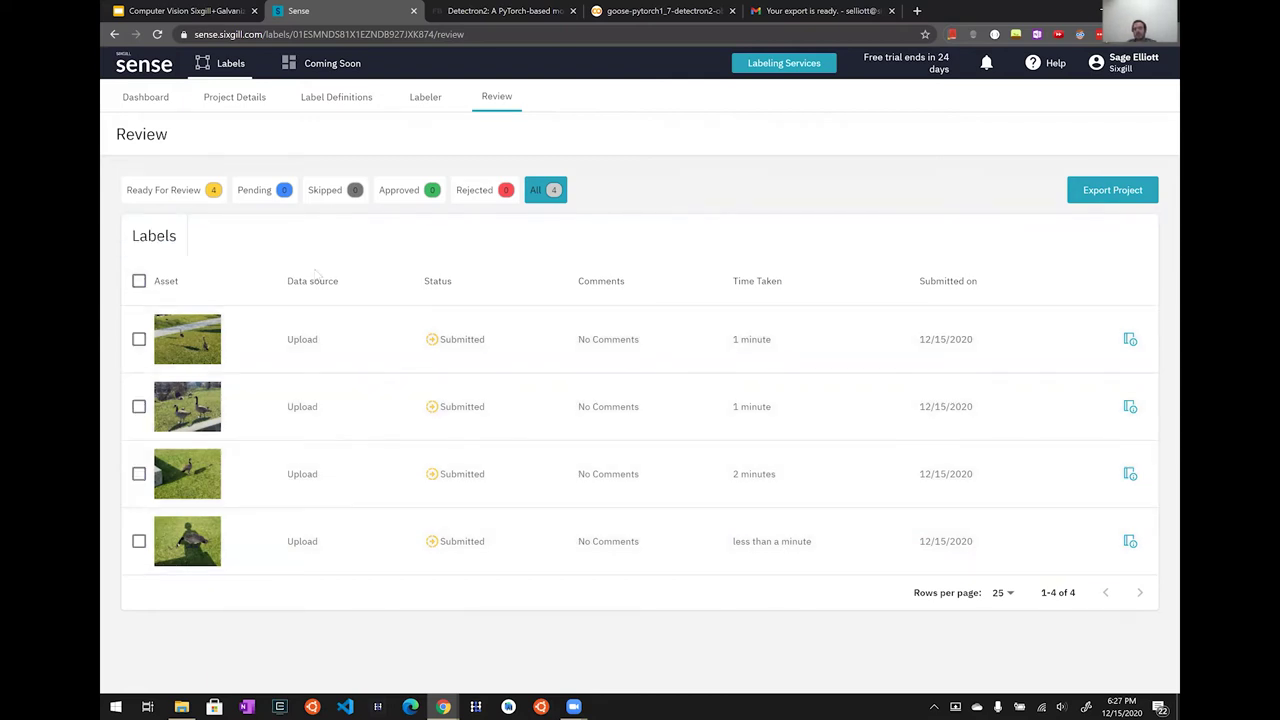
Open the project's export settings and include submitted annotations along with approved ones.
{"action": "left_click", "coordinate": [1145, 191]}
{"action": "scroll", "coordinate": [789, 404], "scroll_direction": "down", "scroll_amount": 1}
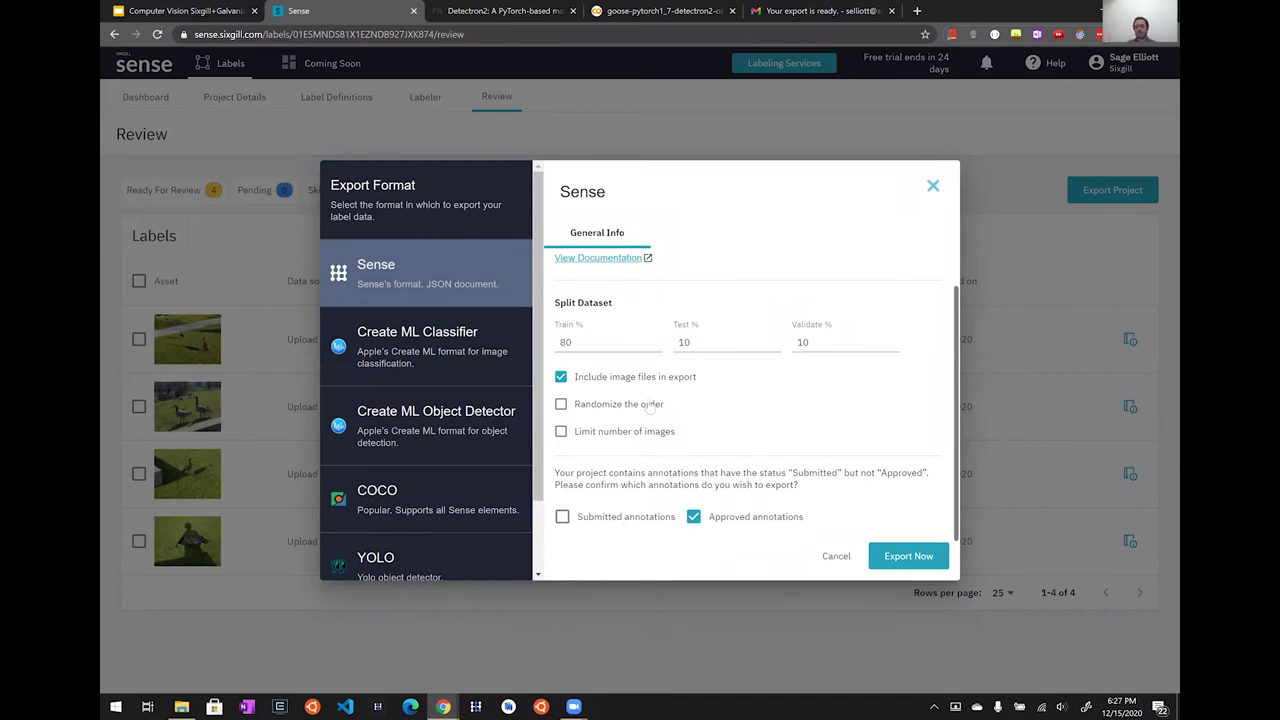
{"action": "left_click", "coordinate": [609, 520]}
{"action": "scroll", "coordinate": [433, 222], "scroll_direction": "down", "scroll_amount": 2}
{"action": "scroll", "coordinate": [433, 222], "scroll_direction": "up", "scroll_amount": 2}
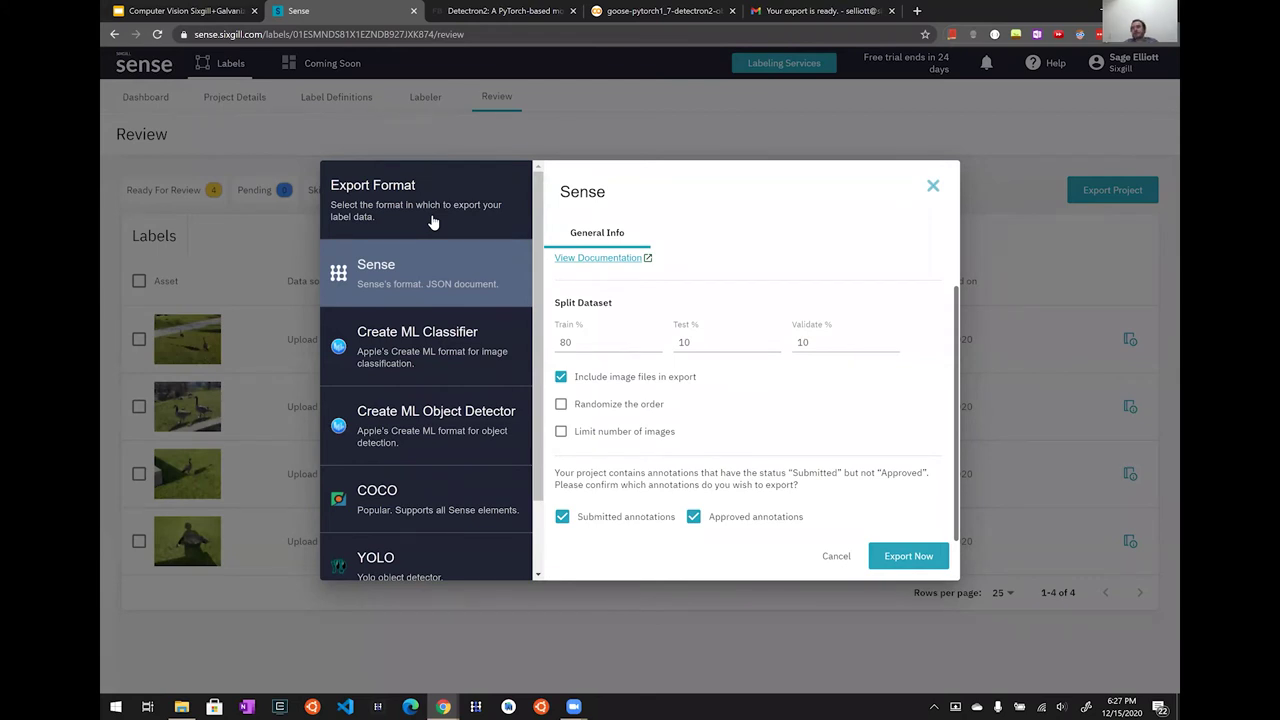
Examine the available export formats, viewing the settings for Create ML Classifier, COCO, YOLO and Pascal VOC.
{"action": "scroll", "coordinate": [433, 222], "scroll_direction": "down", "scroll_amount": 1}
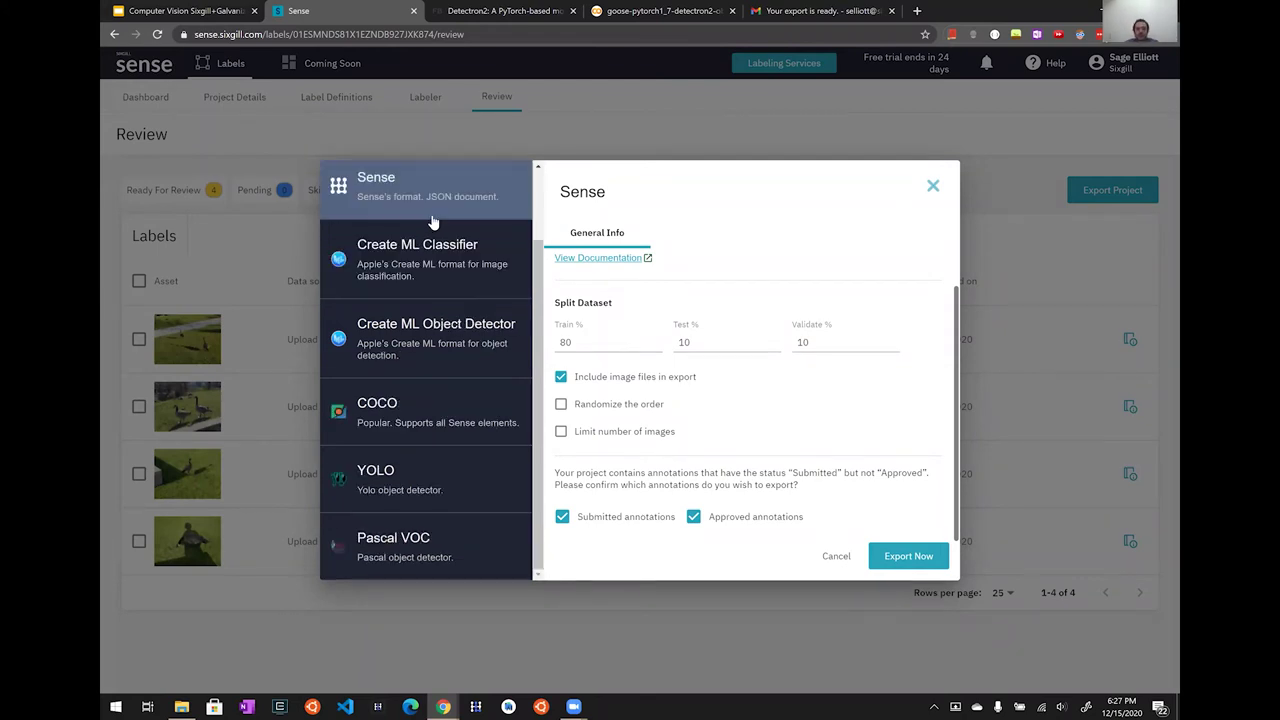
{"action": "scroll", "coordinate": [433, 222], "scroll_direction": "up", "scroll_amount": 1}
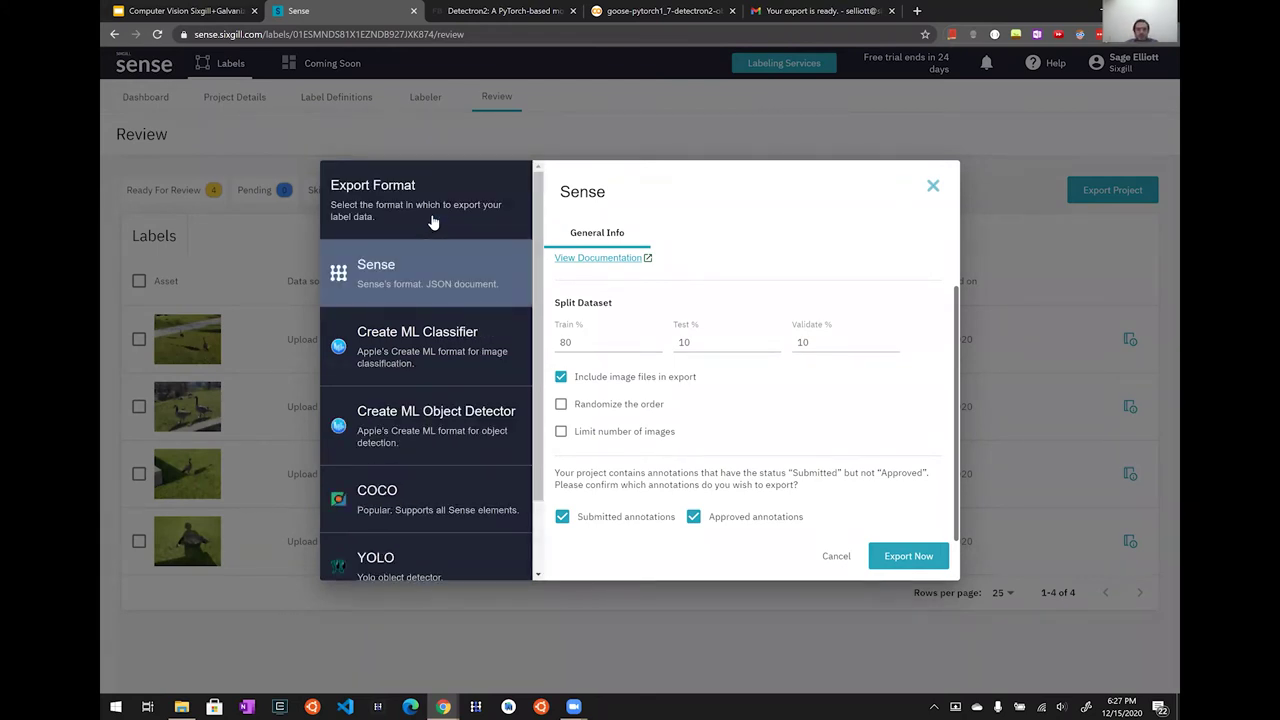
{"action": "left_click", "coordinate": [421, 360]}
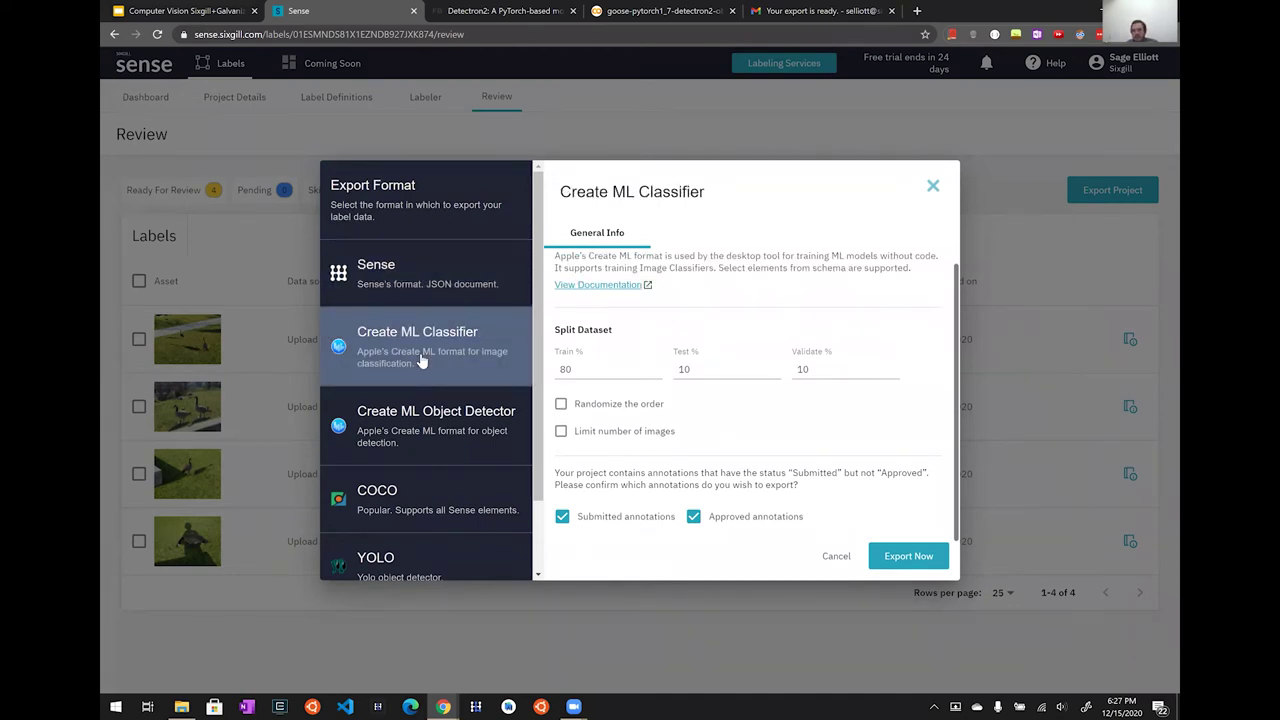
{"action": "scroll", "coordinate": [421, 360], "scroll_direction": "down", "scroll_amount": 1}
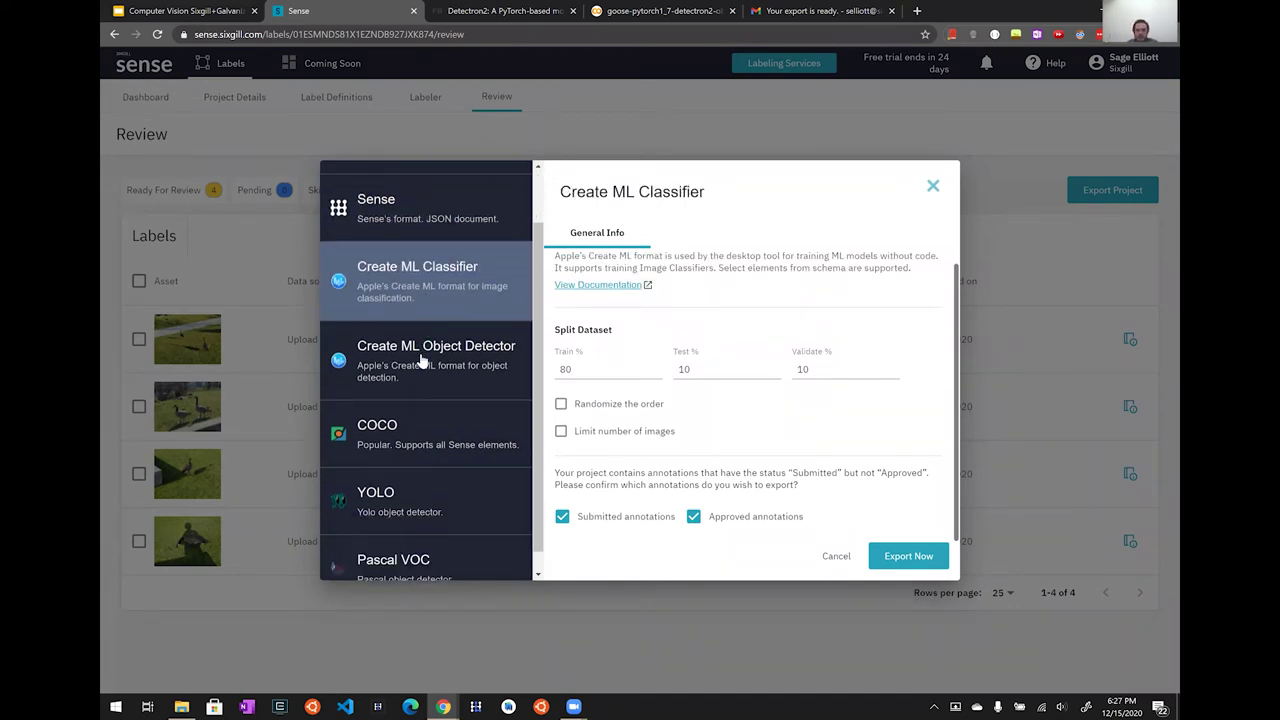
{"action": "left_click", "coordinate": [423, 428]}
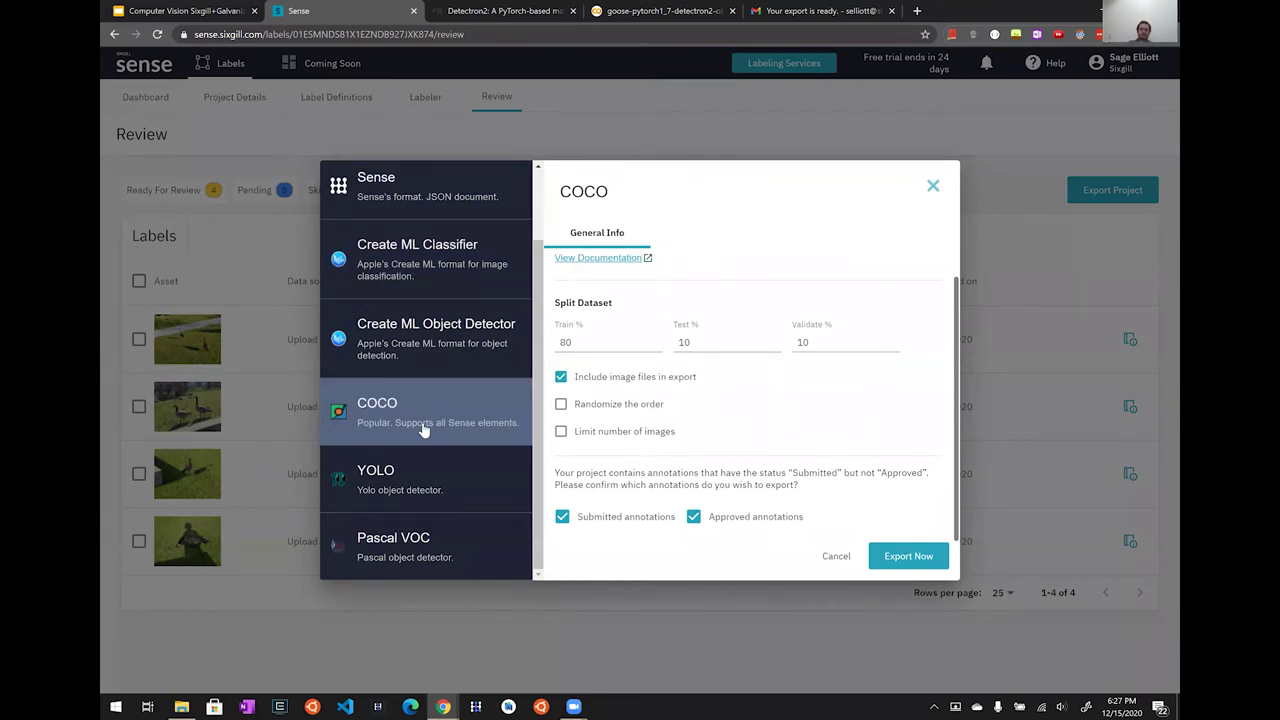
{"action": "left_click", "coordinate": [424, 472]}
{"action": "left_click", "coordinate": [451, 530]}
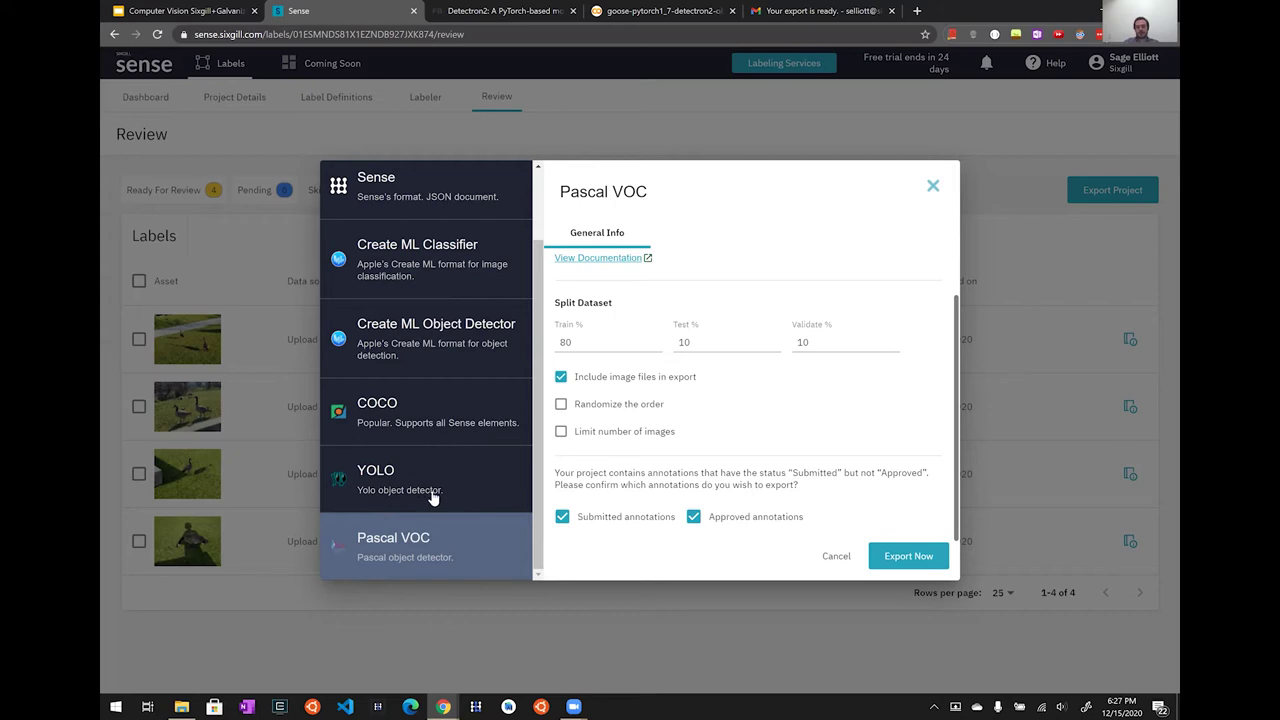
{"action": "left_click", "coordinate": [422, 418]}
{"action": "left_click", "coordinate": [424, 548]}
Export the project in COCO format with an 80/10/10 train, test and validate split, and close the export dialog.
{"action": "left_click", "coordinate": [432, 410]}
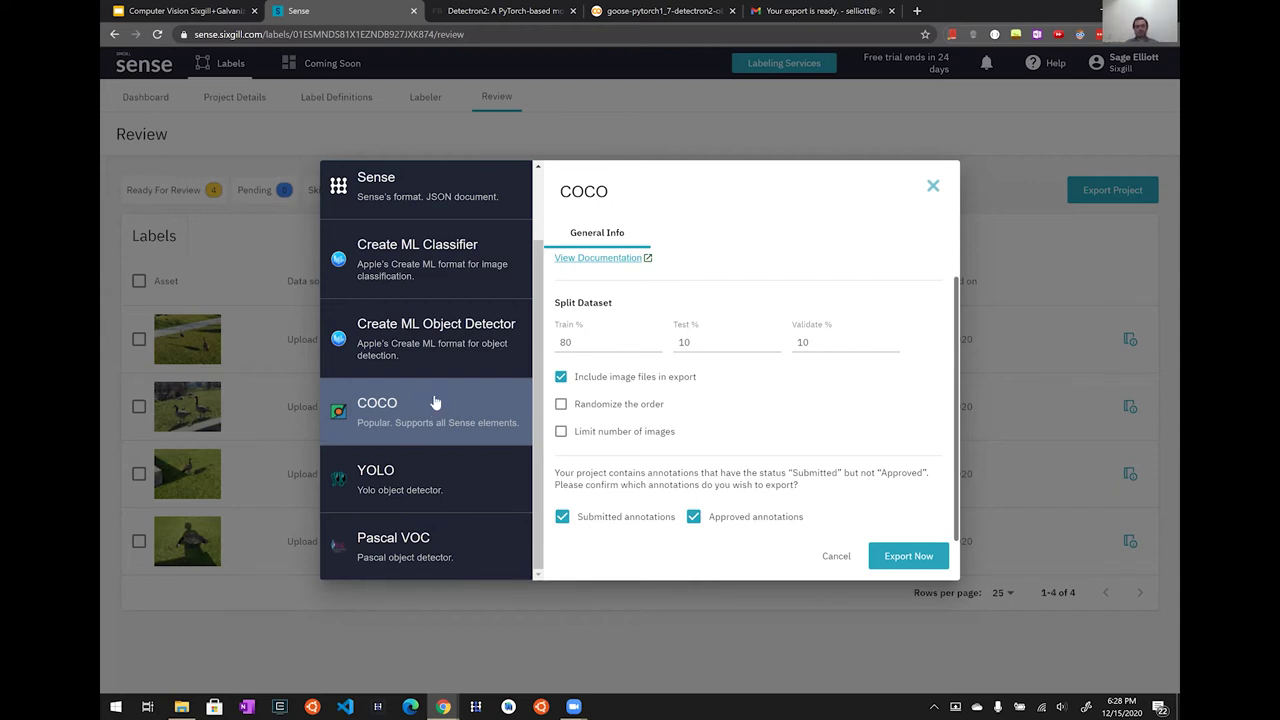
{"action": "scroll", "coordinate": [528, 449], "scroll_direction": "up", "scroll_amount": 1}
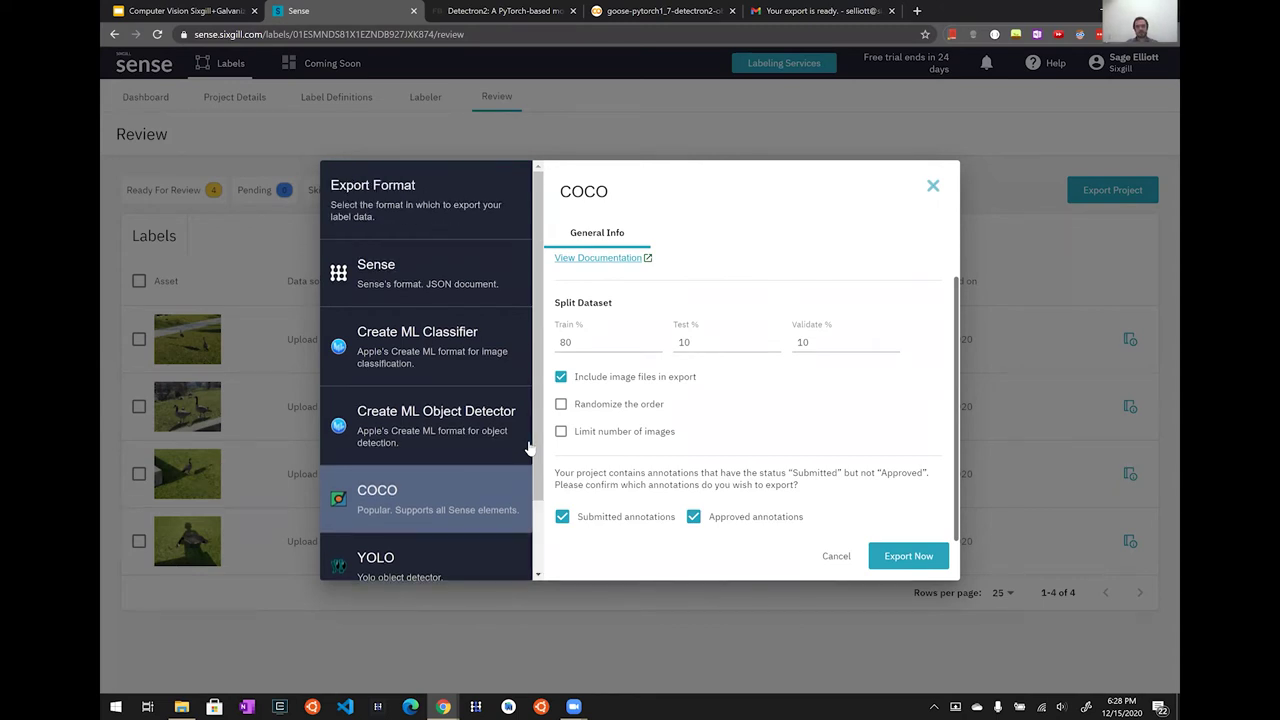
{"action": "left_click", "coordinate": [615, 340]}
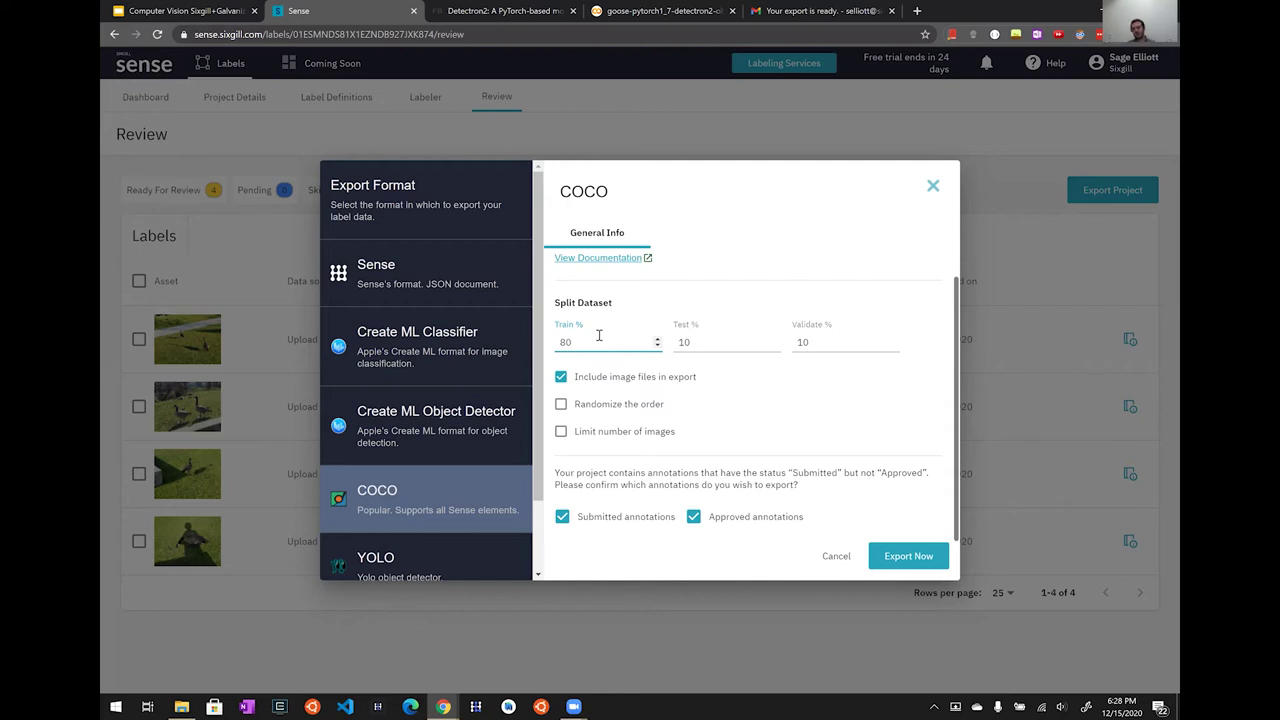
{"action": "left_click", "coordinate": [710, 338]}
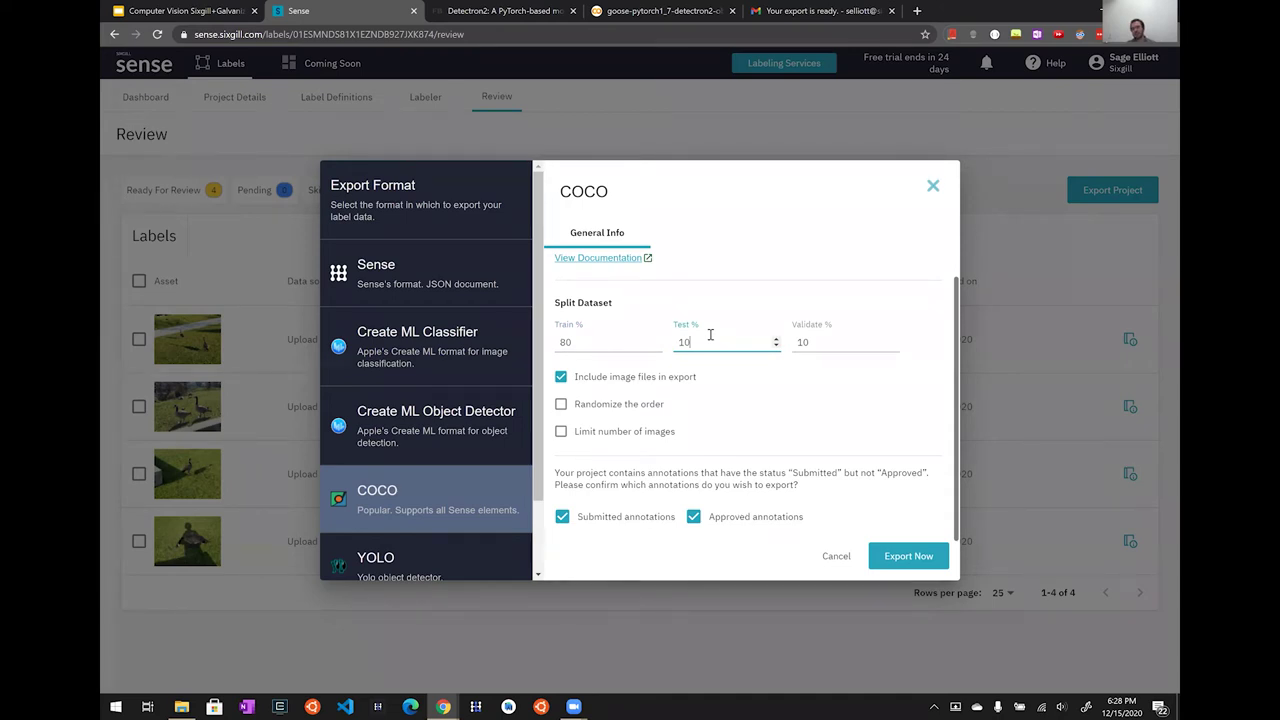
{"action": "left_click", "coordinate": [829, 341]}
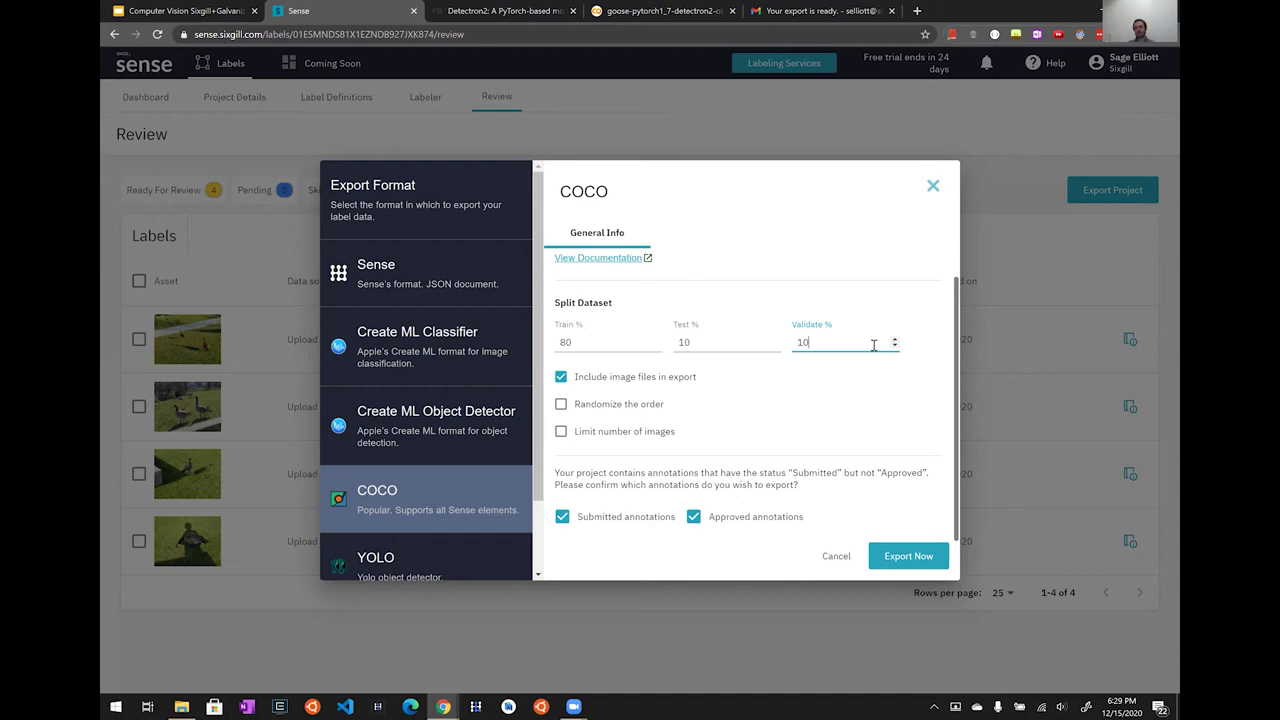
{"action": "left_click", "coordinate": [690, 342]}
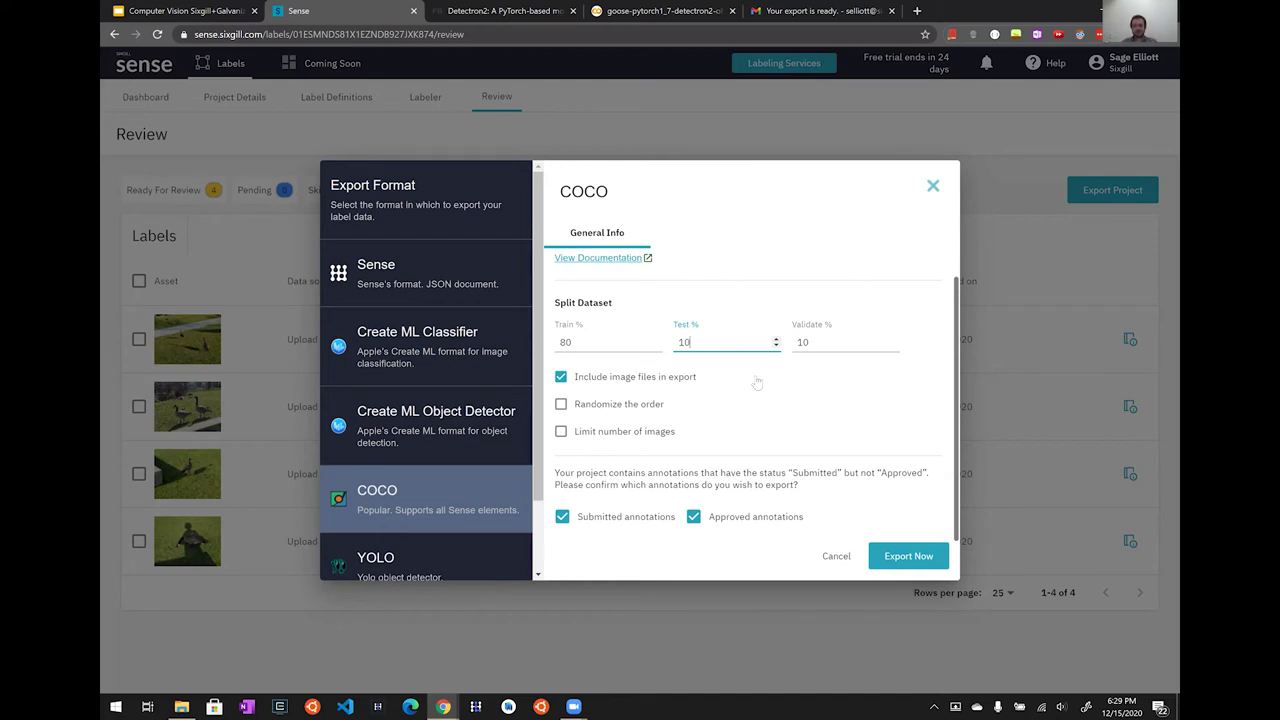
{"action": "left_click", "coordinate": [910, 560]}
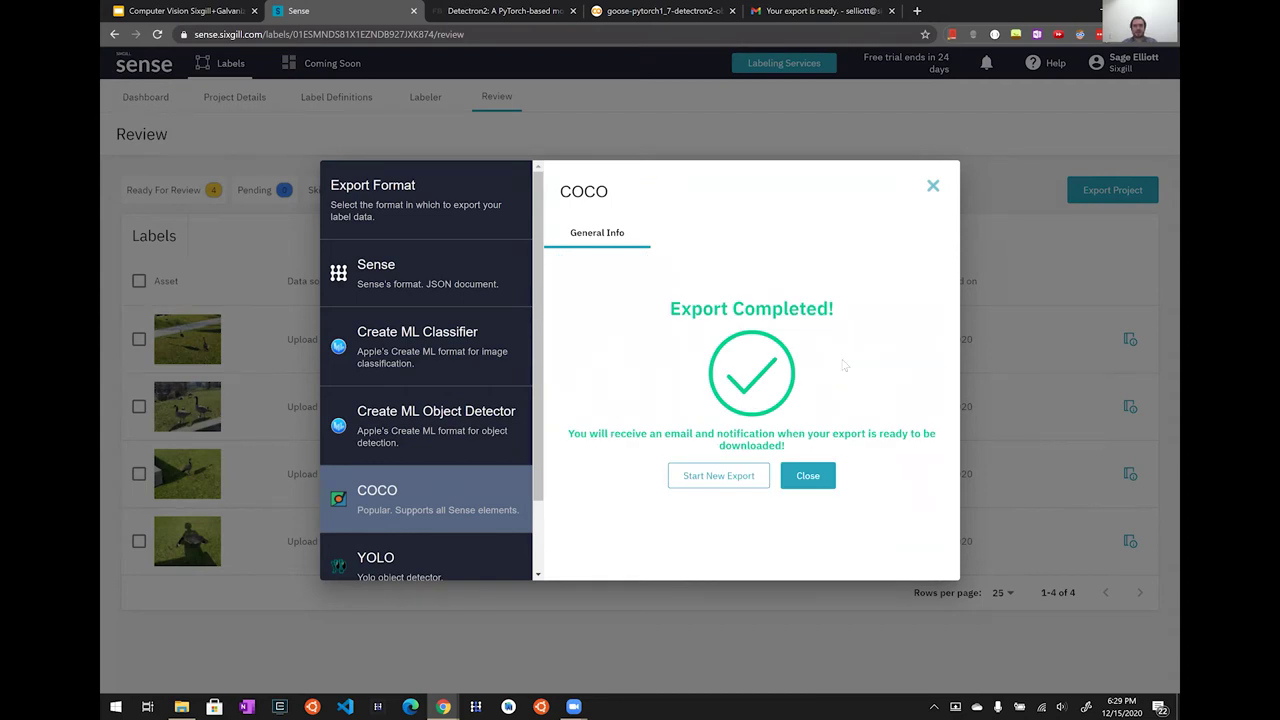
{"action": "left_click", "coordinate": [929, 125]}
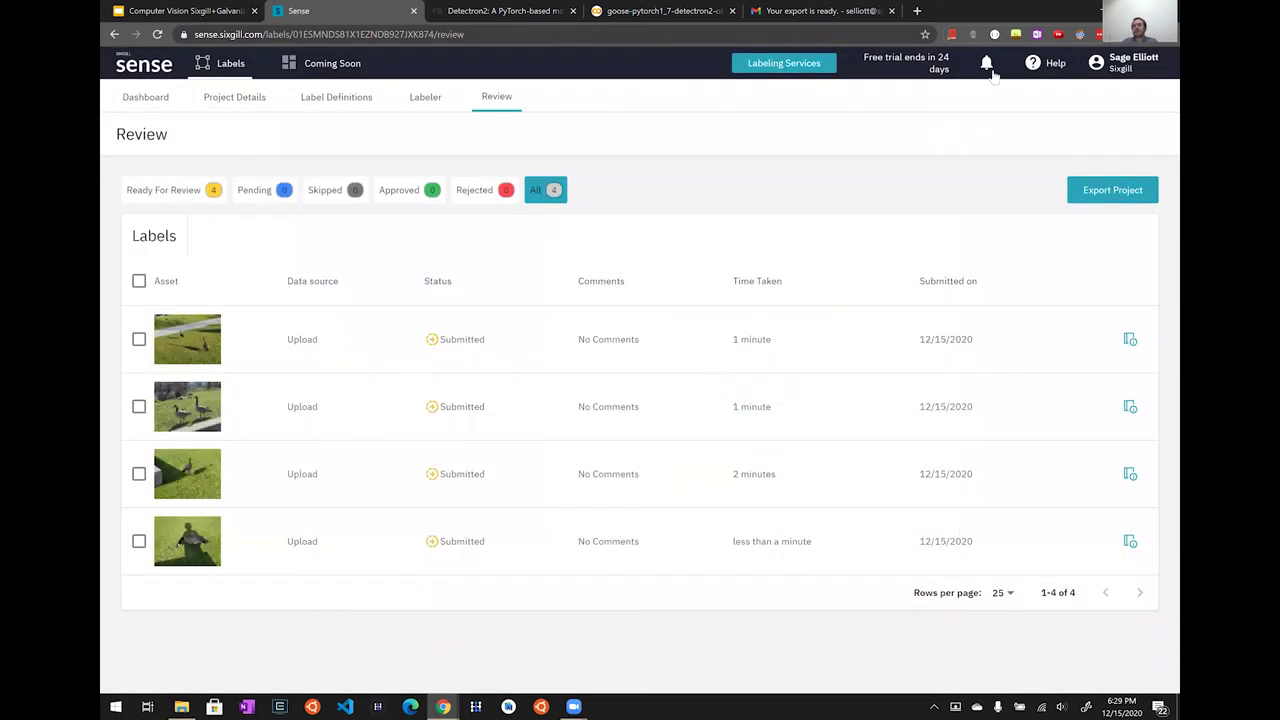
Check the account's notifications for available project exports and close the notification list.
{"action": "left_click", "coordinate": [990, 66]}
{"action": "left_click", "coordinate": [988, 64]}
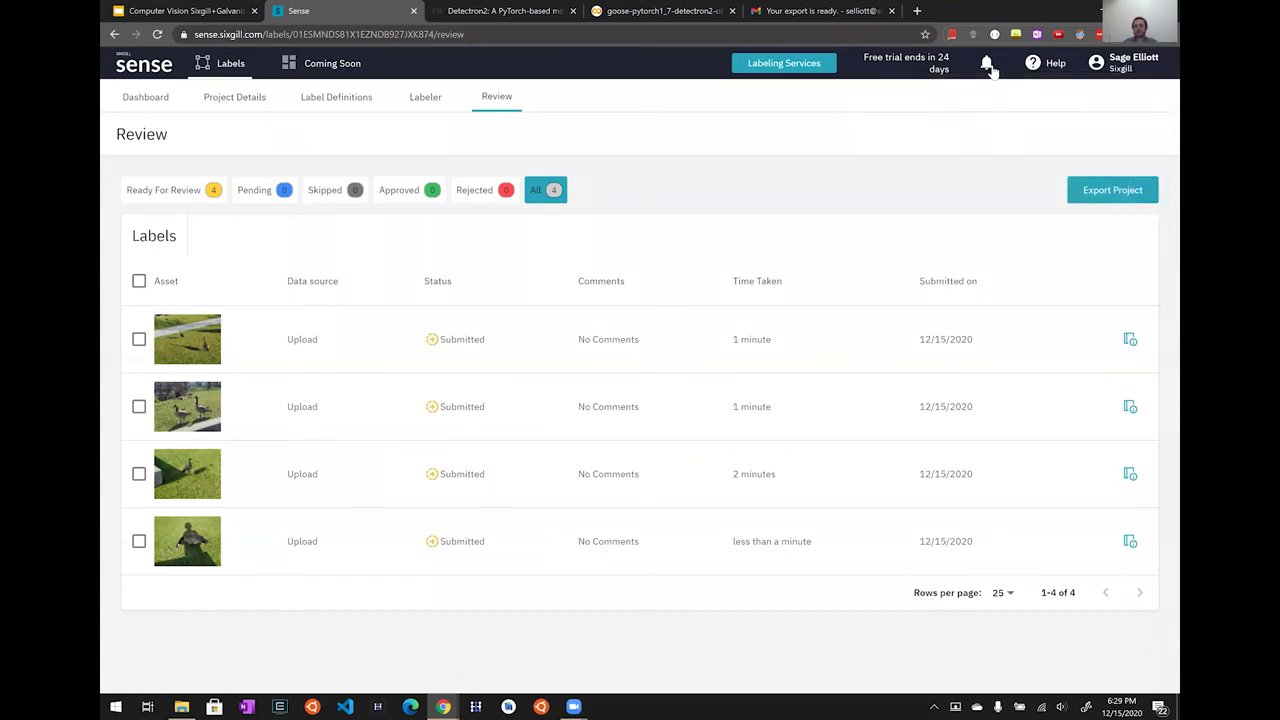
{"action": "left_click", "coordinate": [988, 66]}
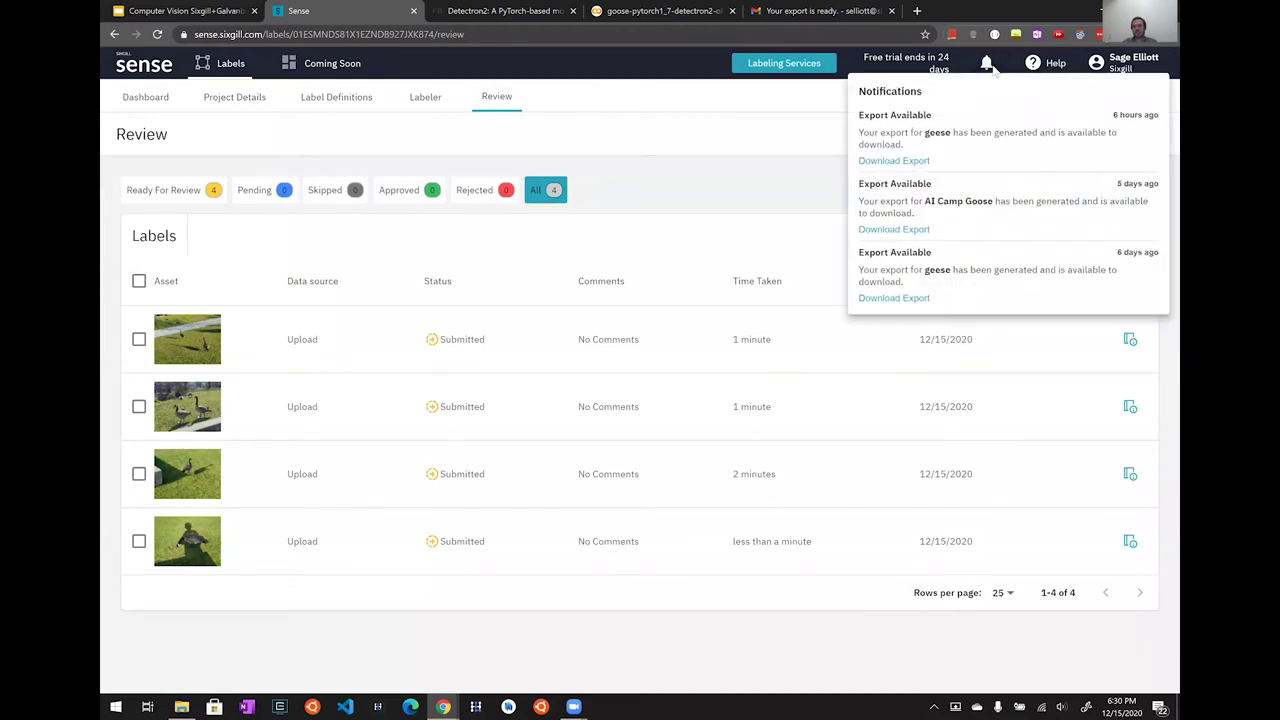
{"action": "left_click", "coordinate": [988, 66]}
Switch to Gmail, download the geese project export from the export-ready email, and bring up the goose Detectron2 notebook in Colab.
{"action": "left_click", "coordinate": [820, 11]}
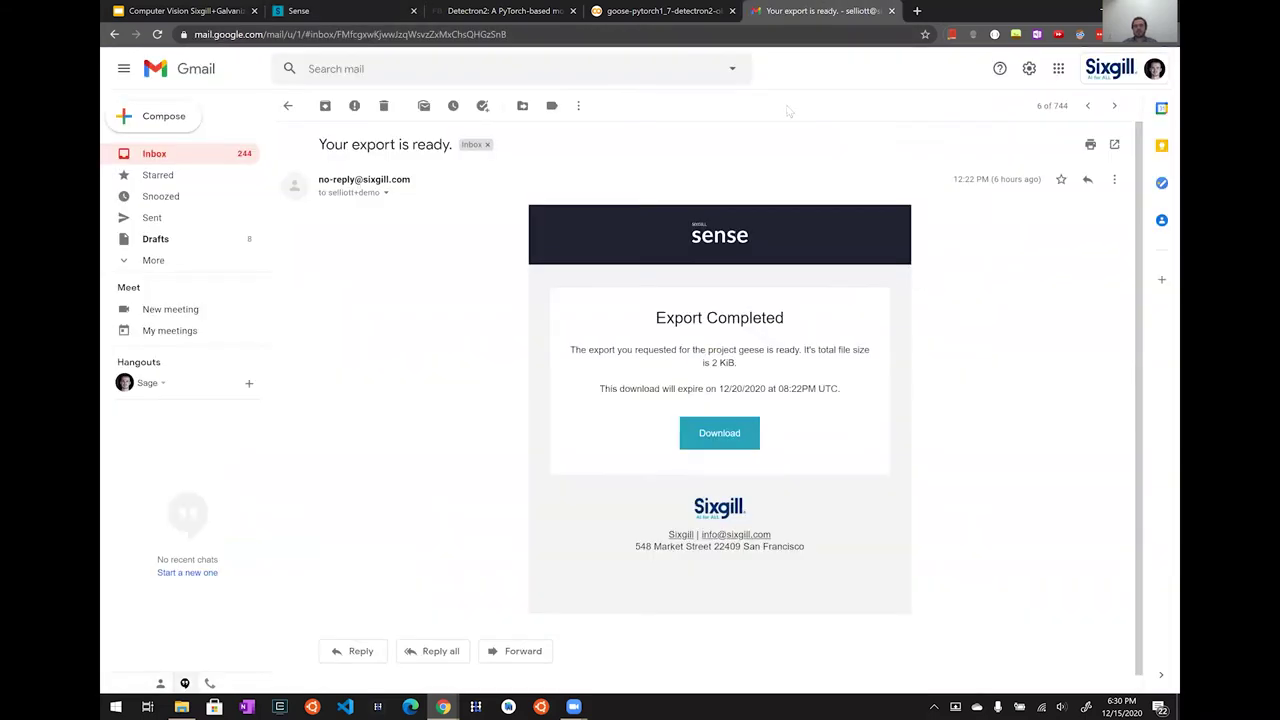
{"action": "left_click", "coordinate": [722, 433]}
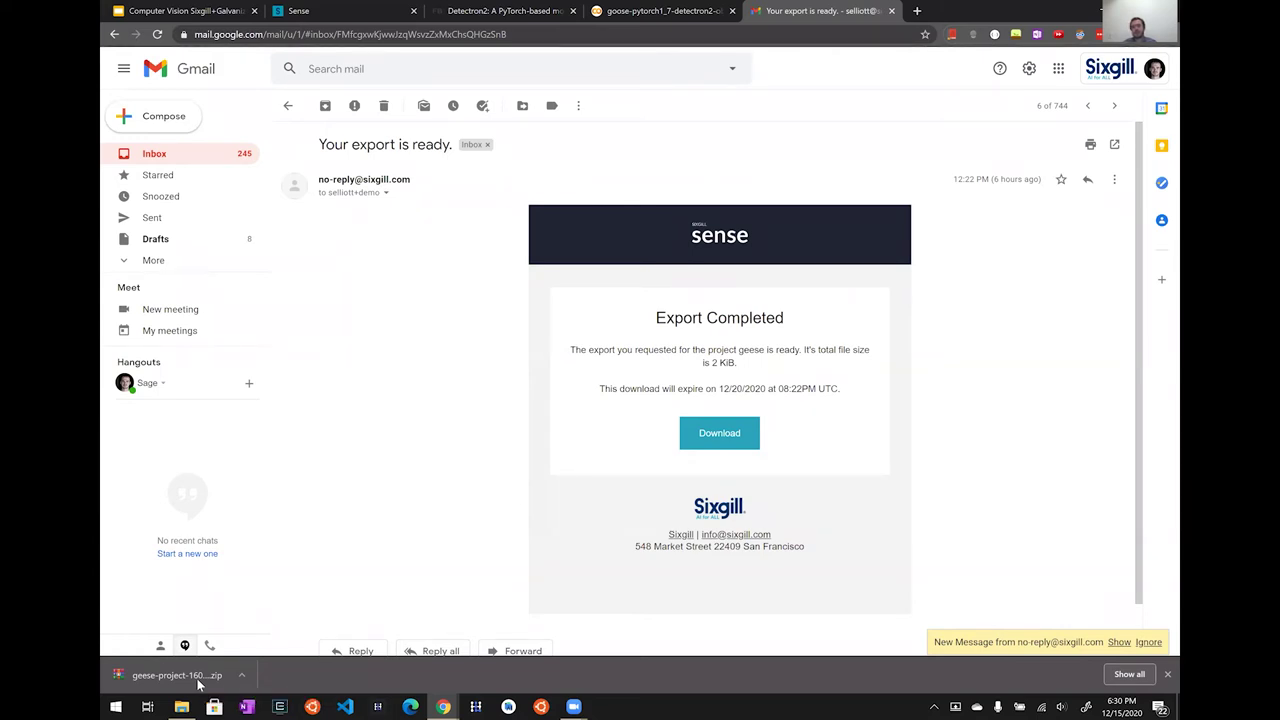
{"action": "right_click", "coordinate": [594, 9]}
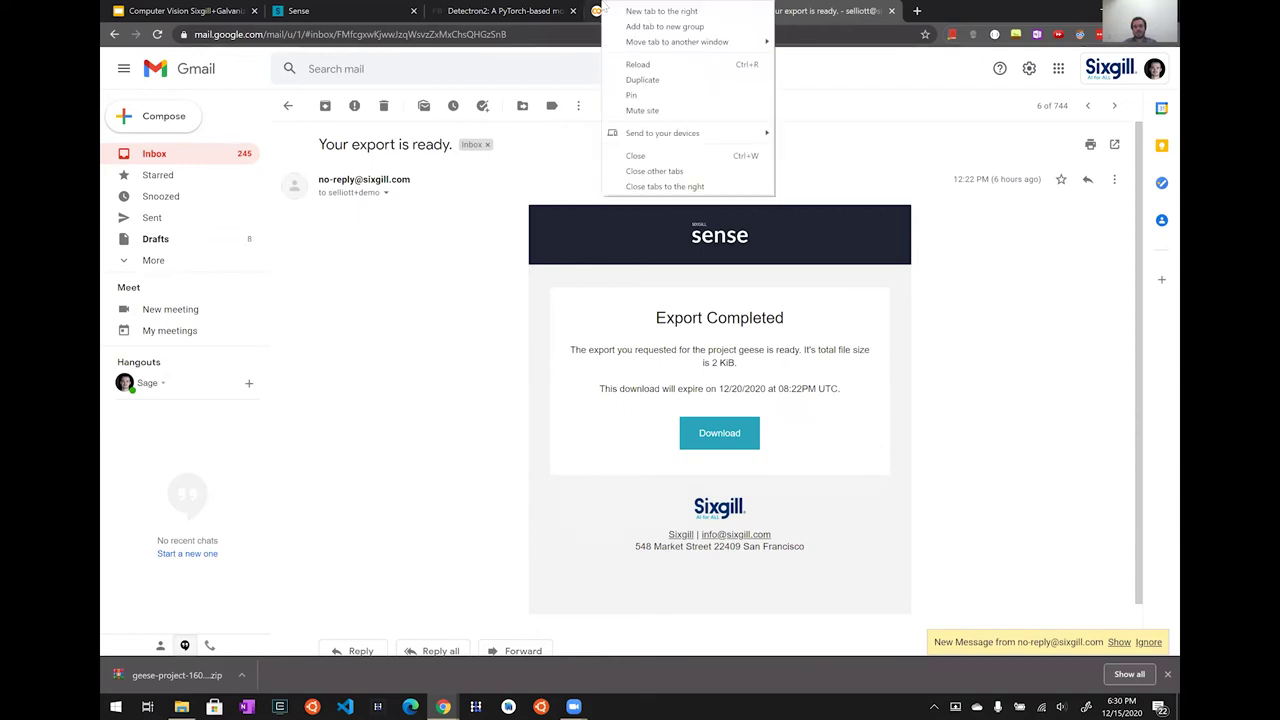
{"action": "left_click", "coordinate": [594, 9]}
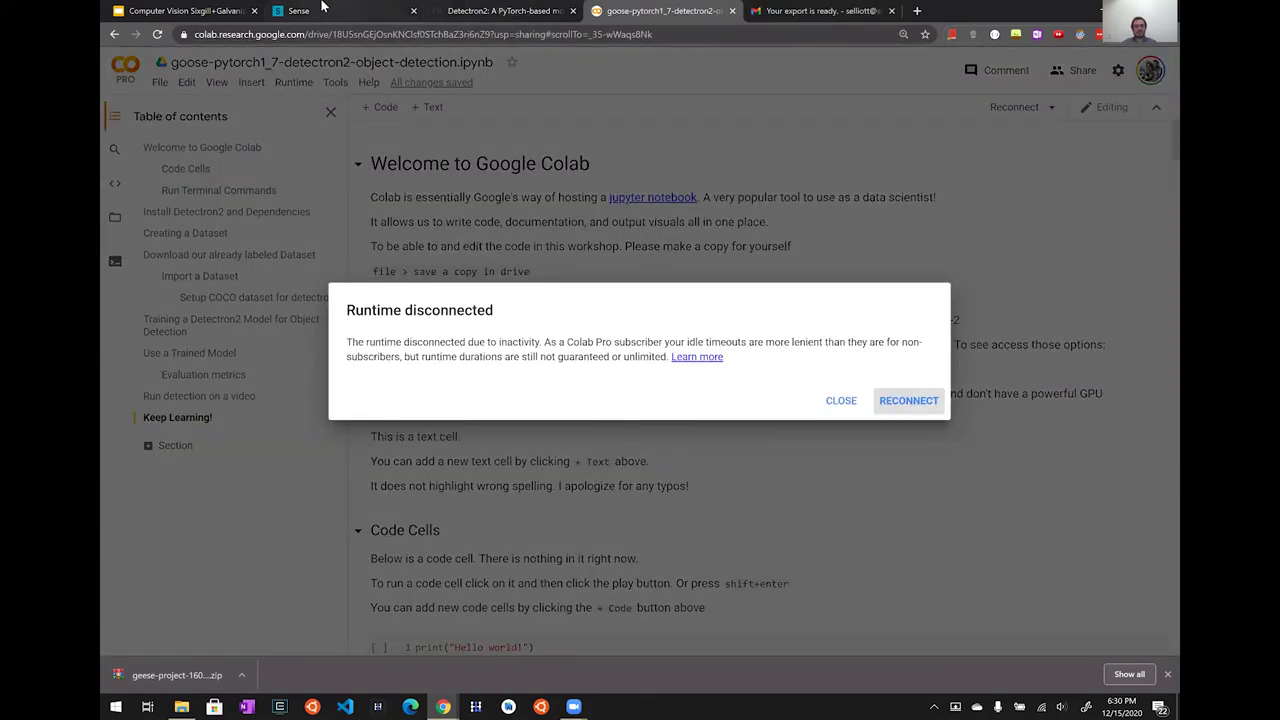
Return to Sense, reopen the project's export settings, and view the options for the COCO format.
{"action": "left_click", "coordinate": [185, 10]}
{"action": "left_click", "coordinate": [311, 9]}
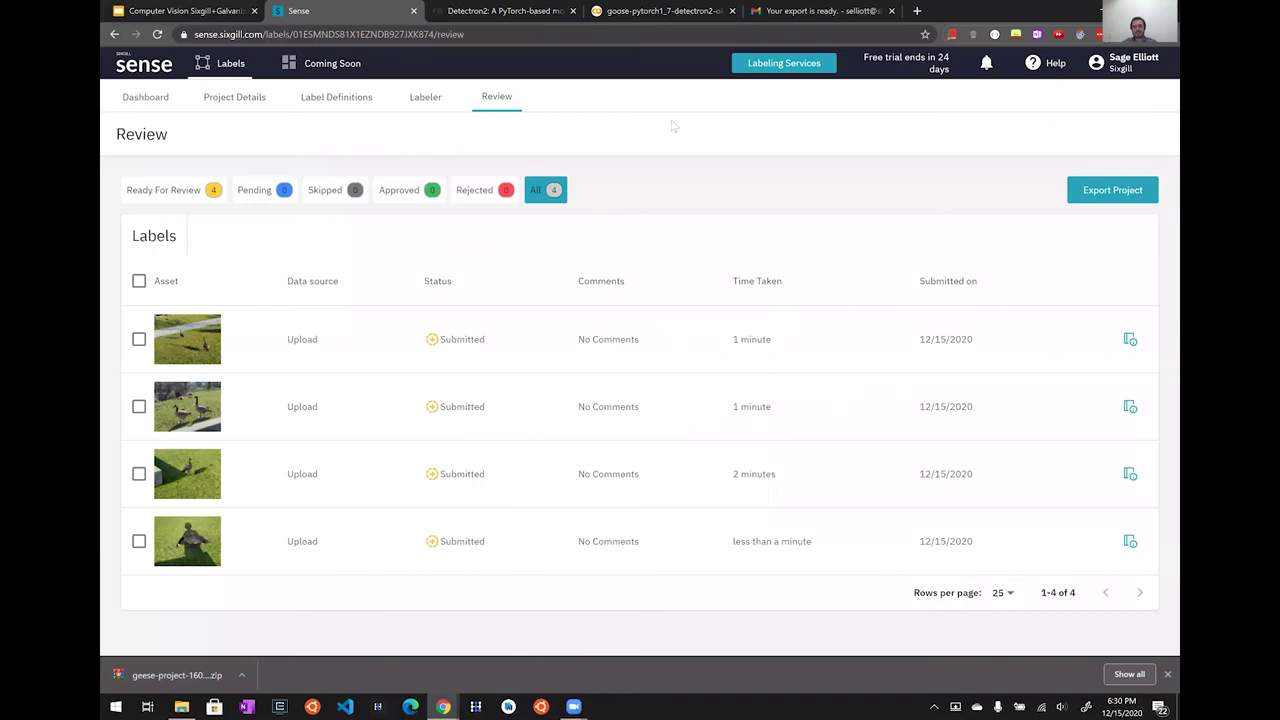
{"action": "left_click", "coordinate": [1126, 191]}
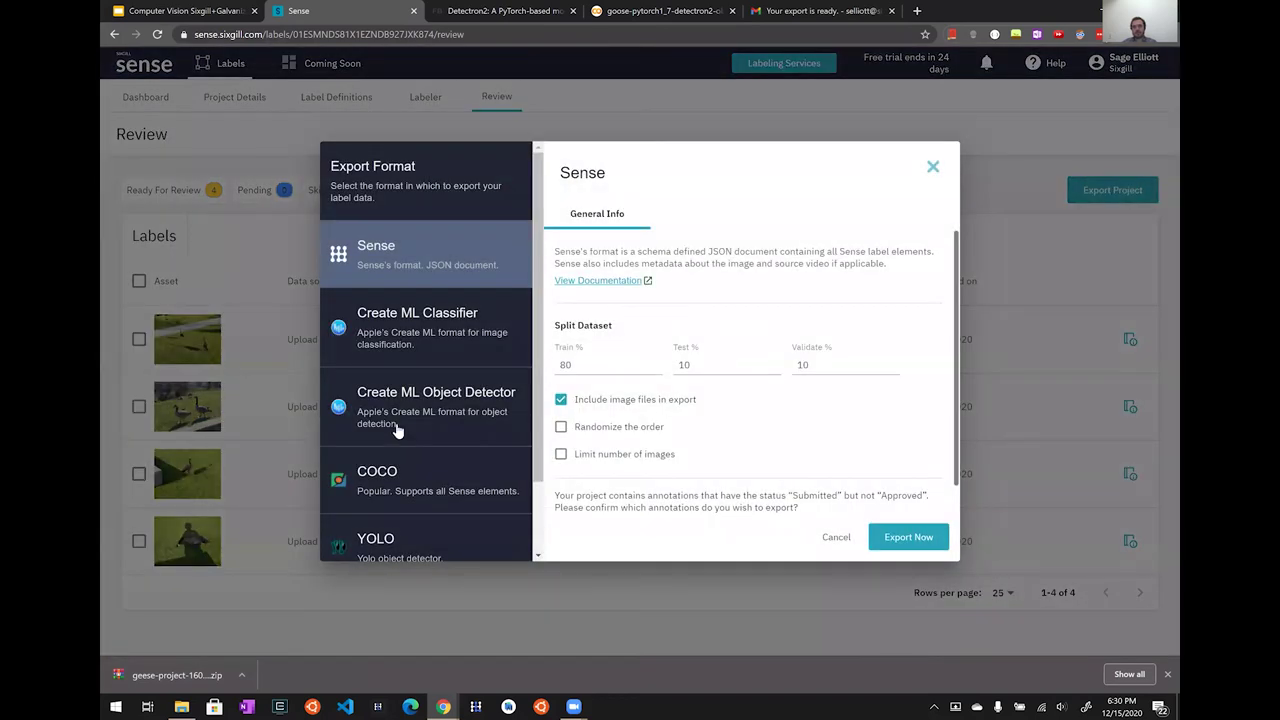
{"action": "left_click", "coordinate": [414, 421]}
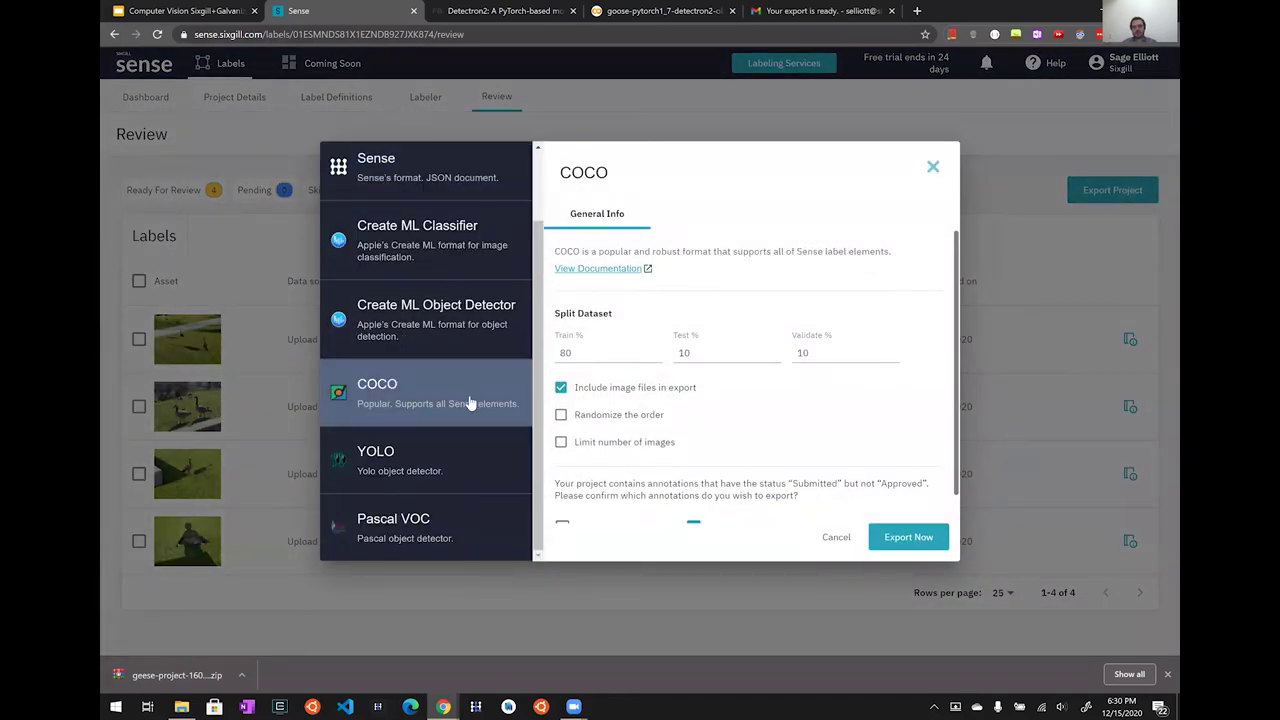
{"action": "scroll", "coordinate": [736, 409], "scroll_direction": "down", "scroll_amount": 1}
{"action": "scroll", "coordinate": [450, 300], "scroll_direction": "up", "scroll_amount": 2}
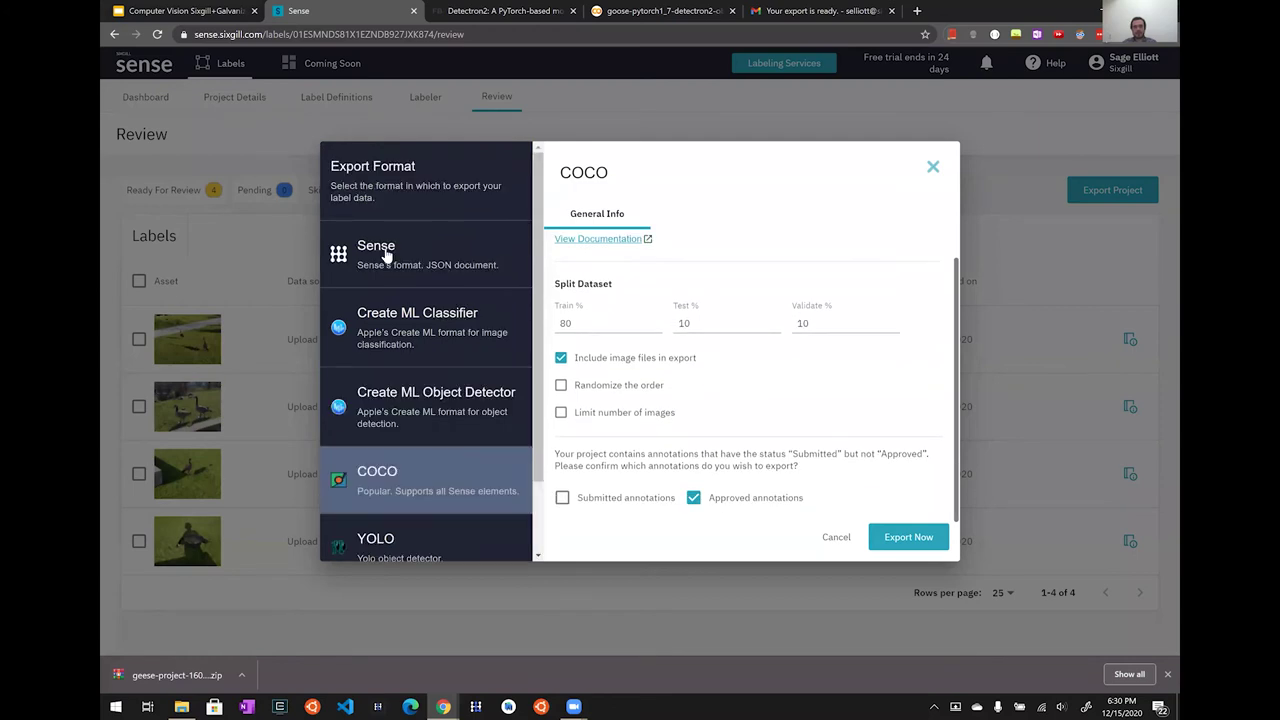
Examine the export settings for the Sense and Pascal VOC formats, and close the export dialog.
{"action": "left_click", "coordinate": [455, 250]}
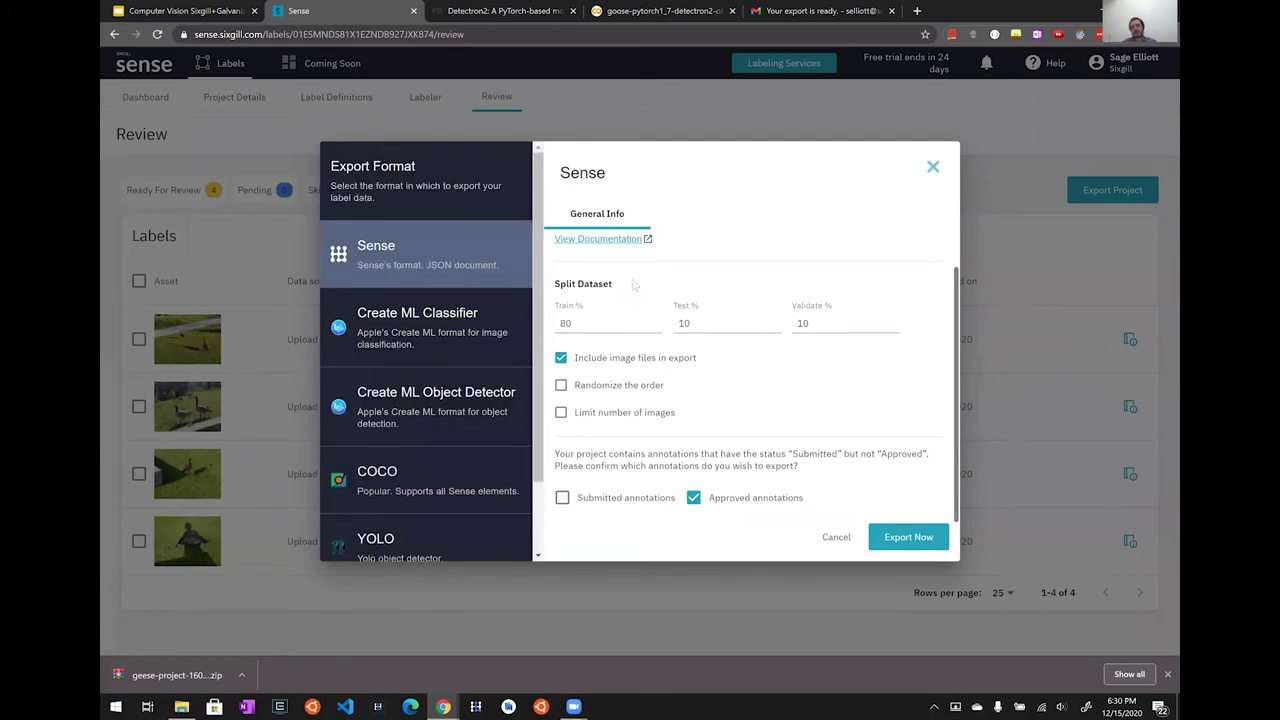
{"action": "scroll", "coordinate": [376, 468], "scroll_direction": "down", "scroll_amount": 1}
{"action": "scroll", "coordinate": [376, 468], "scroll_direction": "up", "scroll_amount": 1}
{"action": "scroll", "coordinate": [395, 422], "scroll_direction": "down", "scroll_amount": 1}
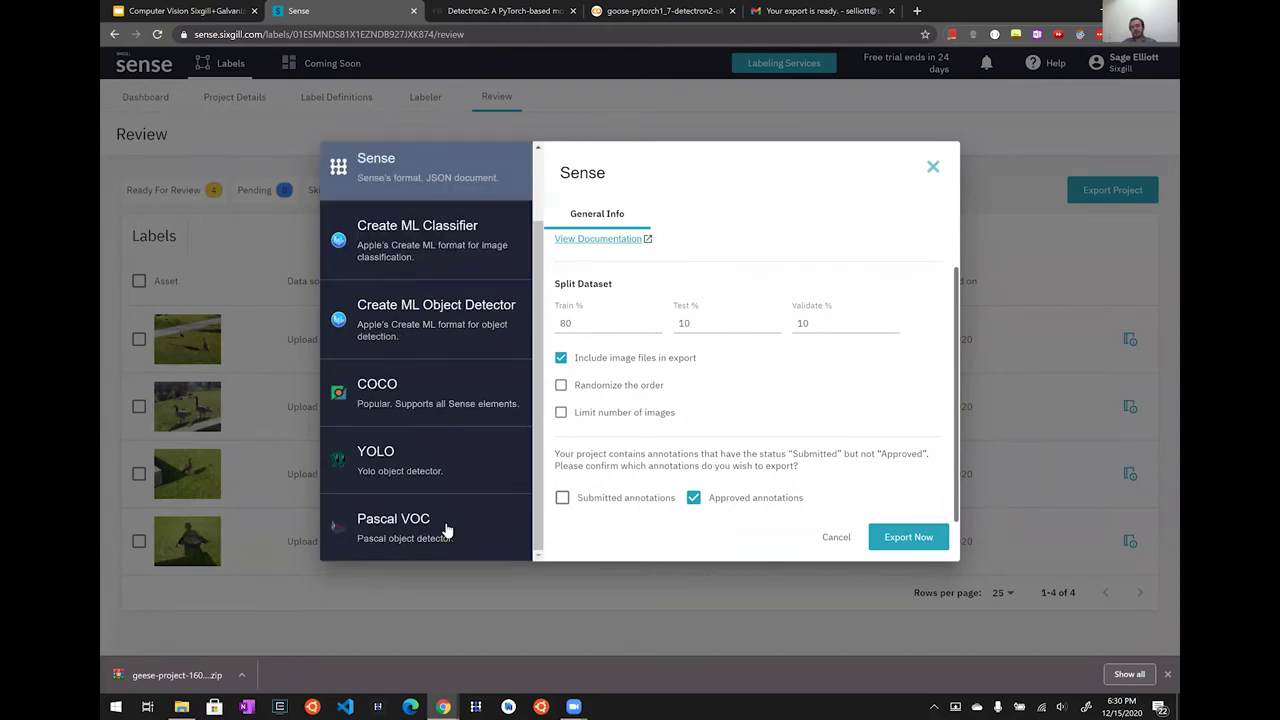
{"action": "scroll", "coordinate": [404, 558], "scroll_direction": "up", "scroll_amount": 1}
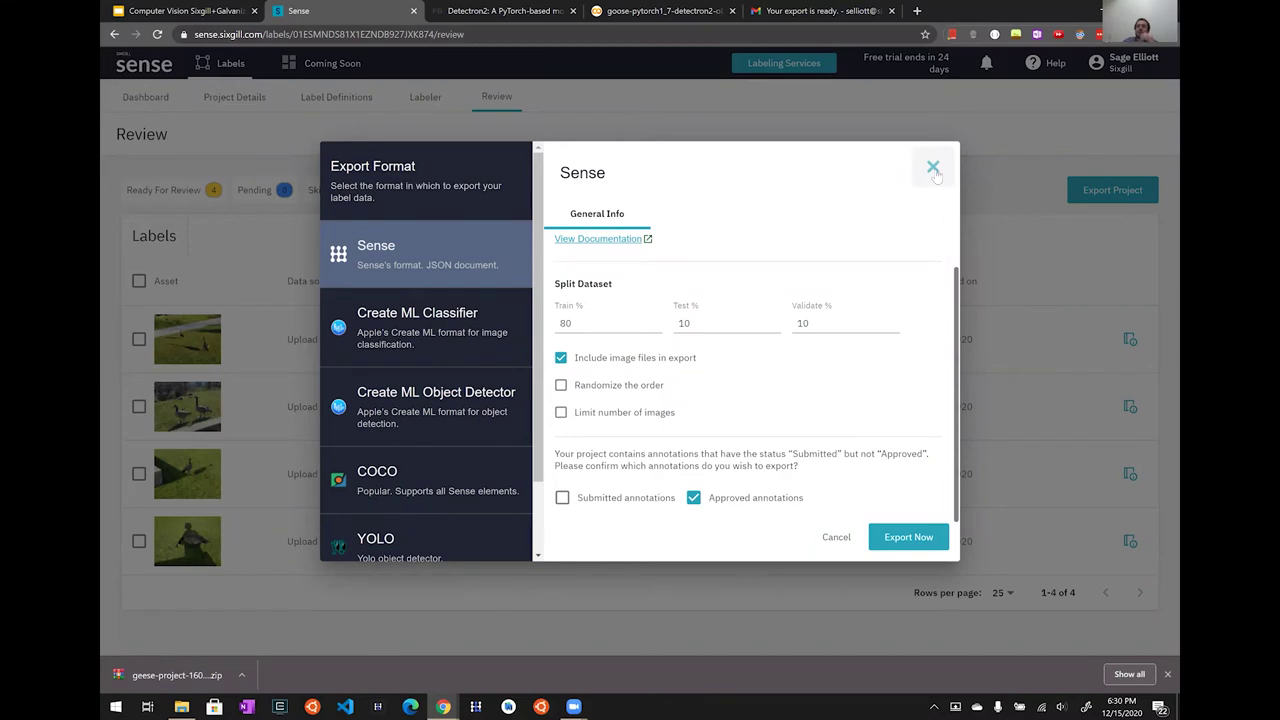
{"action": "scroll", "coordinate": [455, 426], "scroll_direction": "down", "scroll_amount": 1}
{"action": "left_click", "coordinate": [450, 522]}
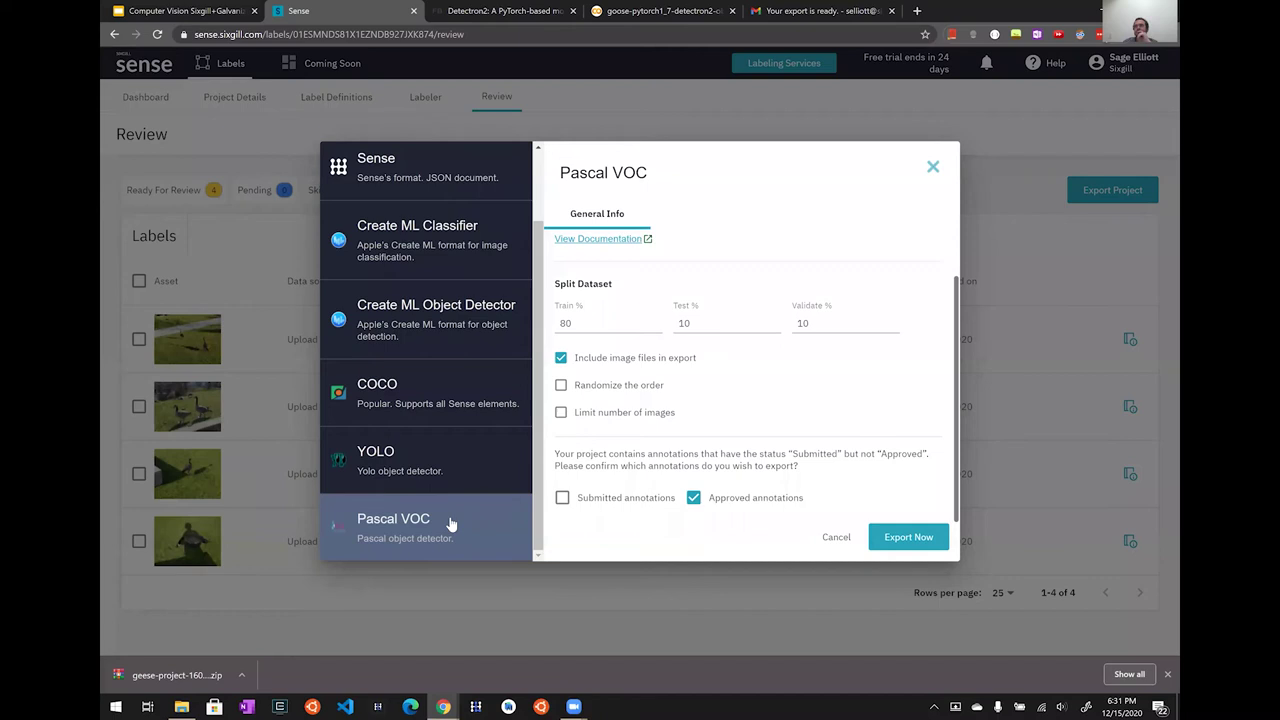
{"action": "scroll", "coordinate": [380, 443], "scroll_direction": "up", "scroll_amount": 2}
{"action": "scroll", "coordinate": [382, 441], "scroll_direction": "down", "scroll_amount": 2}
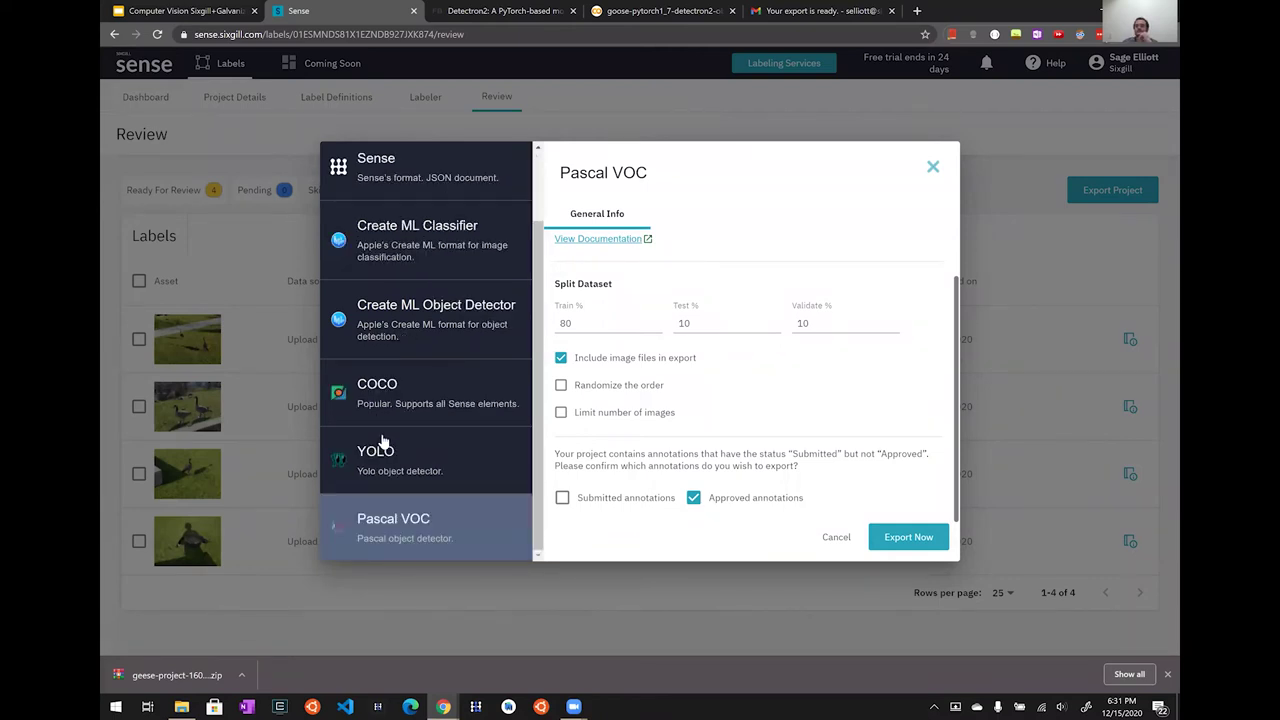
{"action": "left_click", "coordinate": [933, 170]}
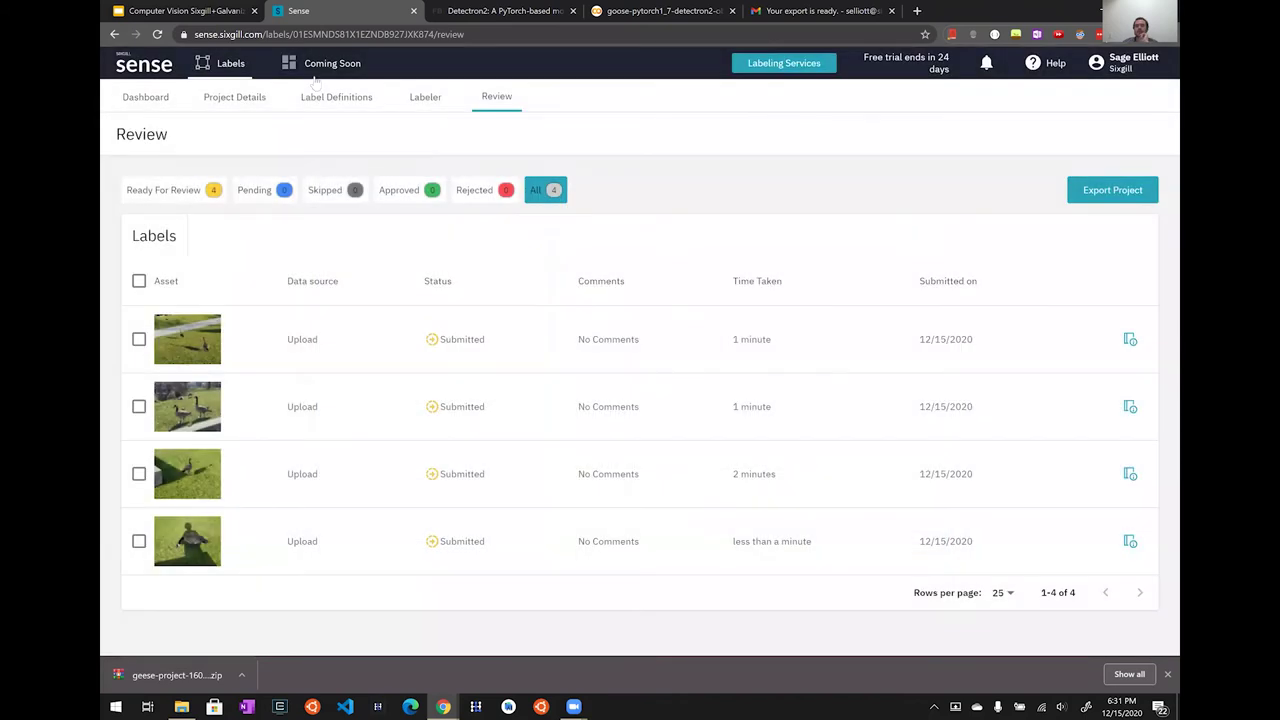
View the project's label definitions and details, return to the review list, and briefly open and dismiss the export settings.
{"action": "left_click", "coordinate": [338, 108]}
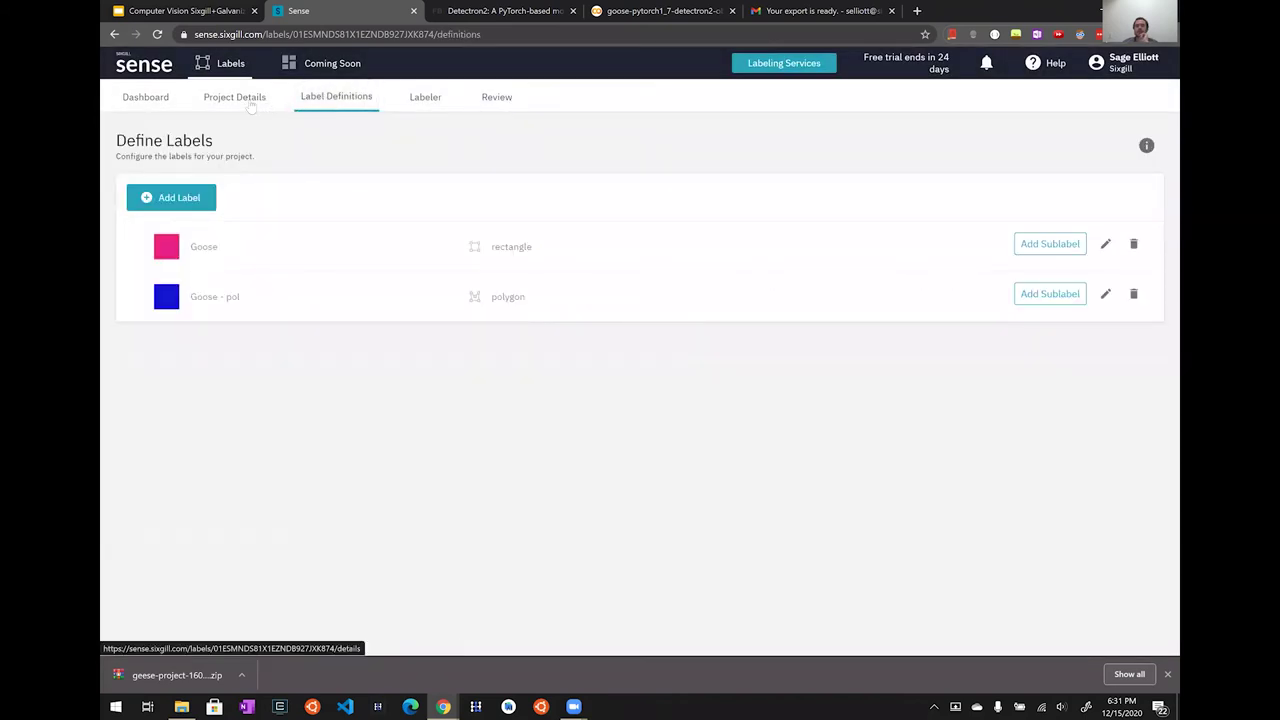
{"action": "left_click", "coordinate": [215, 103]}
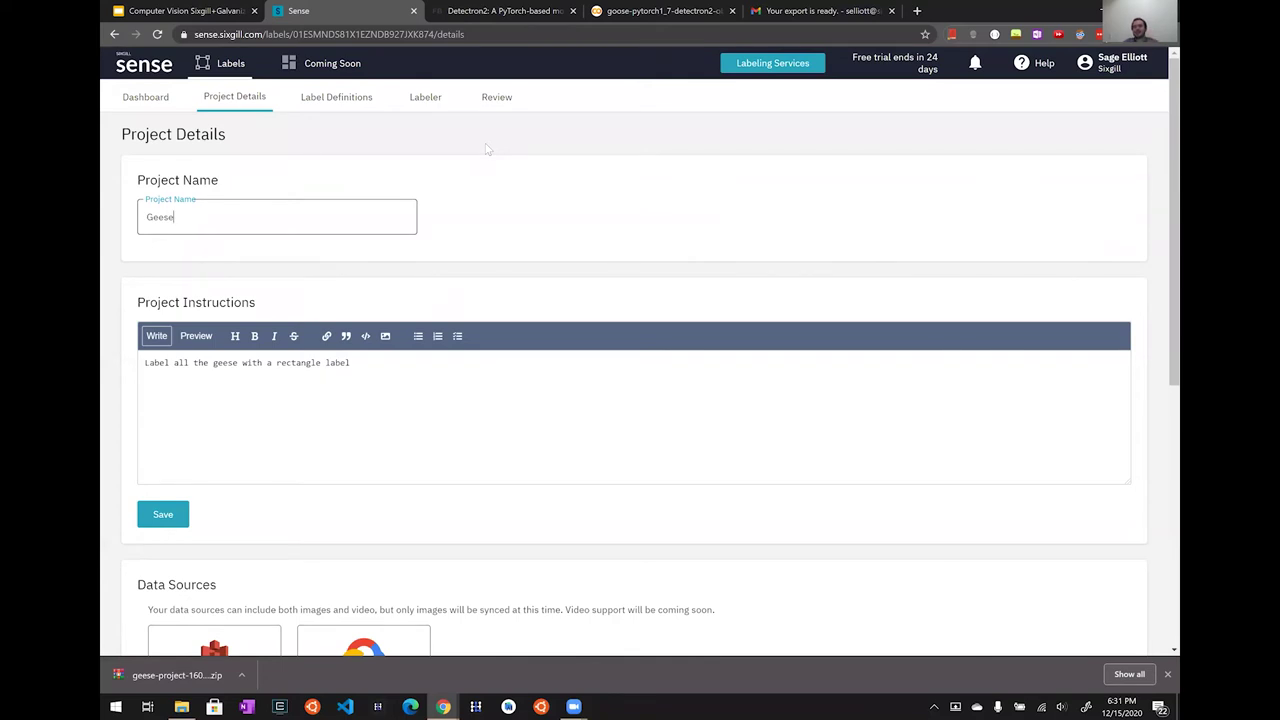
{"action": "left_click", "coordinate": [490, 100]}
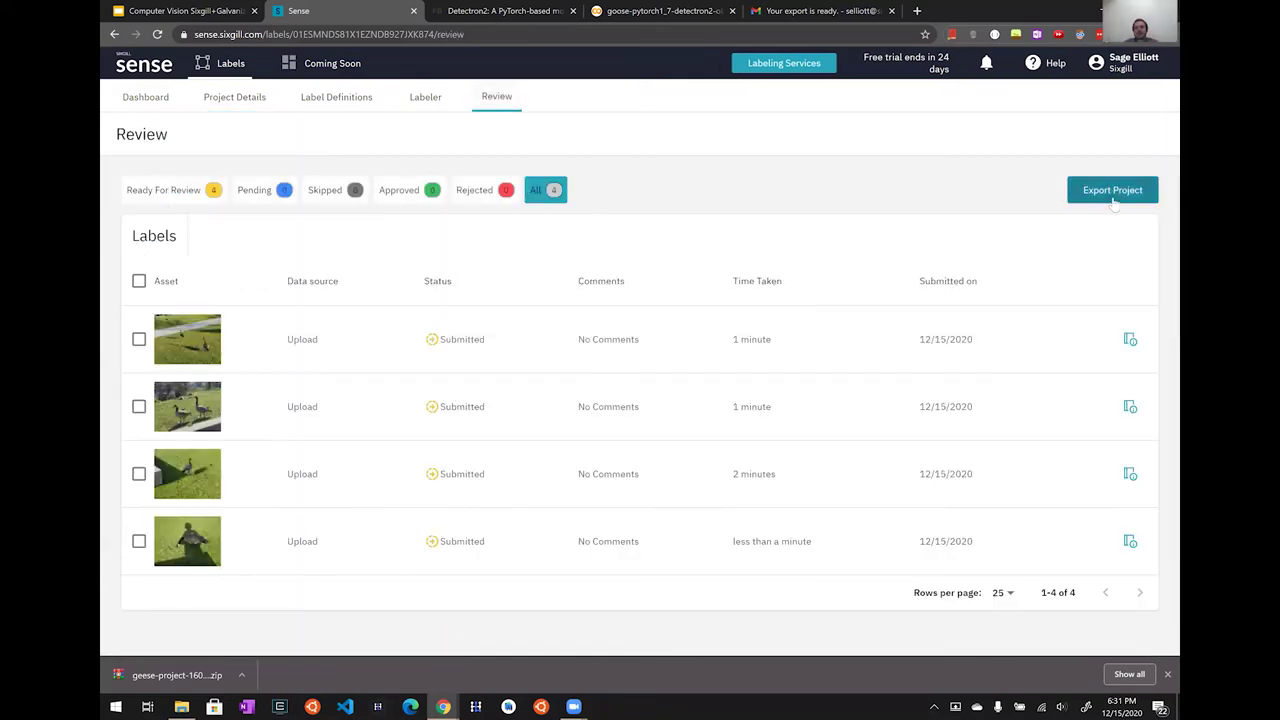
{"action": "left_click", "coordinate": [1112, 190]}
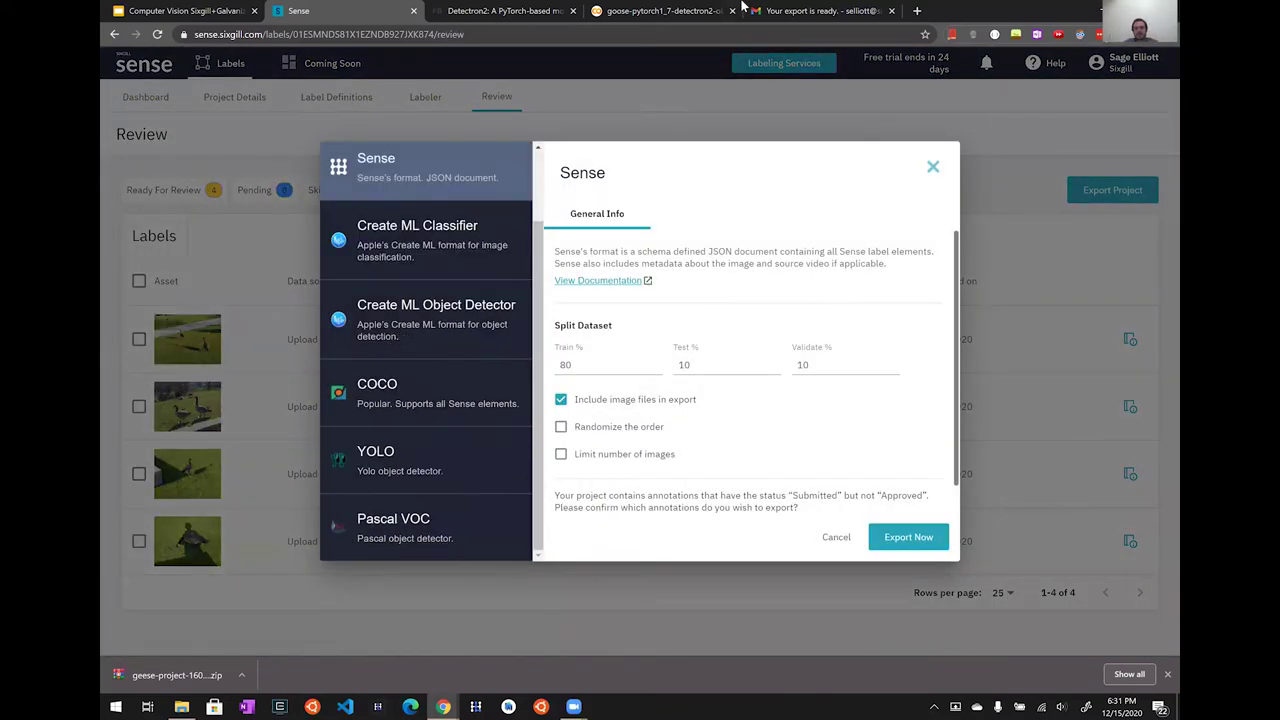
{"action": "left_click", "coordinate": [363, 120]}
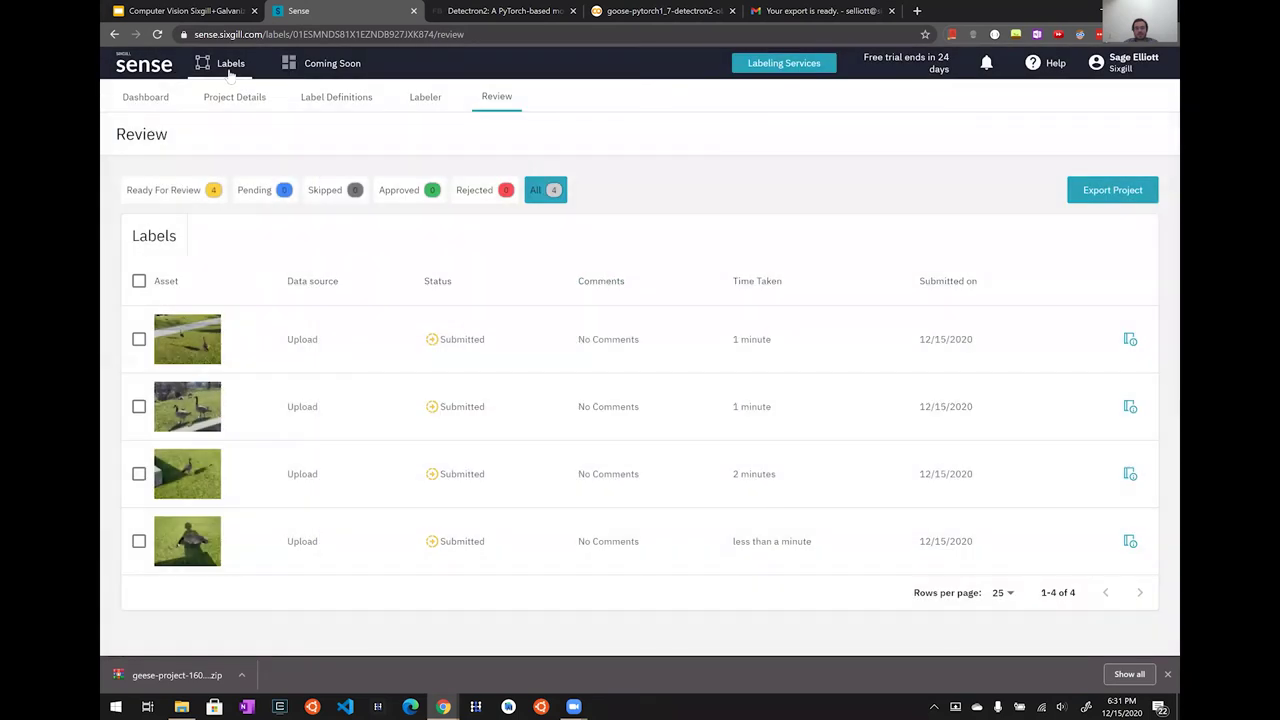
Open the project's labeler and set its image filter to All Images.
{"action": "left_click", "coordinate": [345, 100]}
{"action": "left_click", "coordinate": [428, 99]}
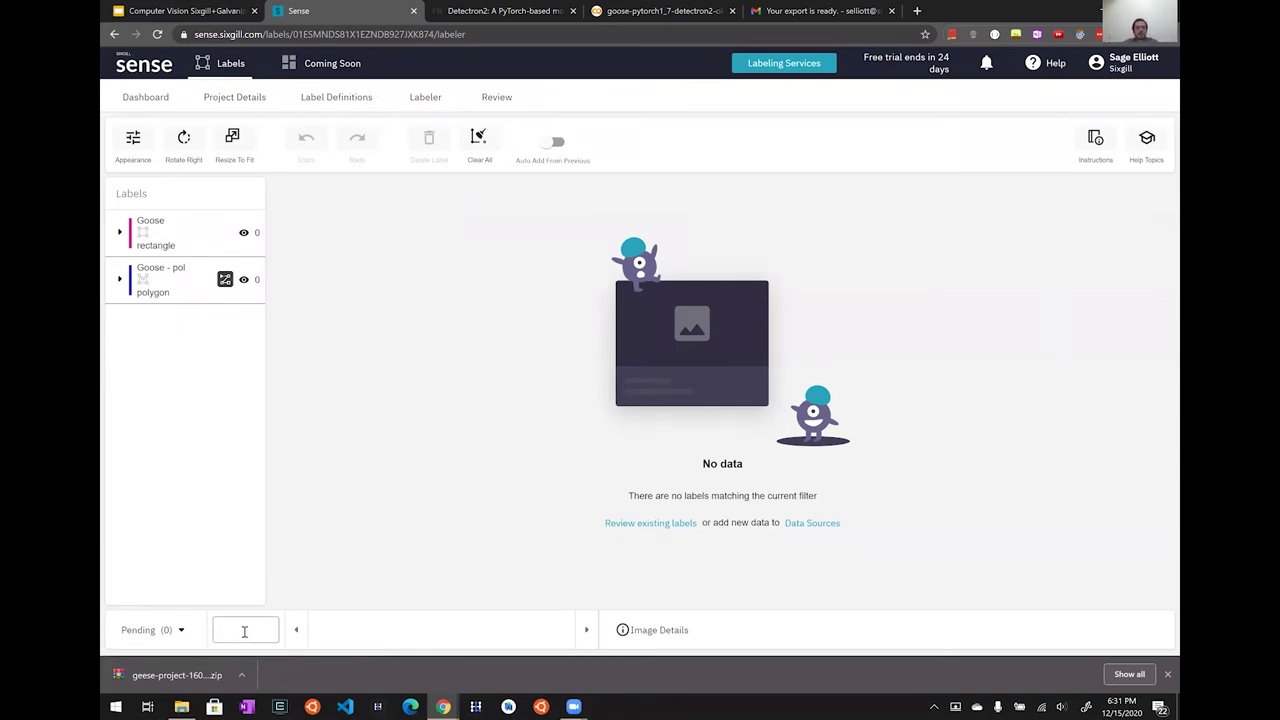
{"action": "left_click", "coordinate": [144, 634]}
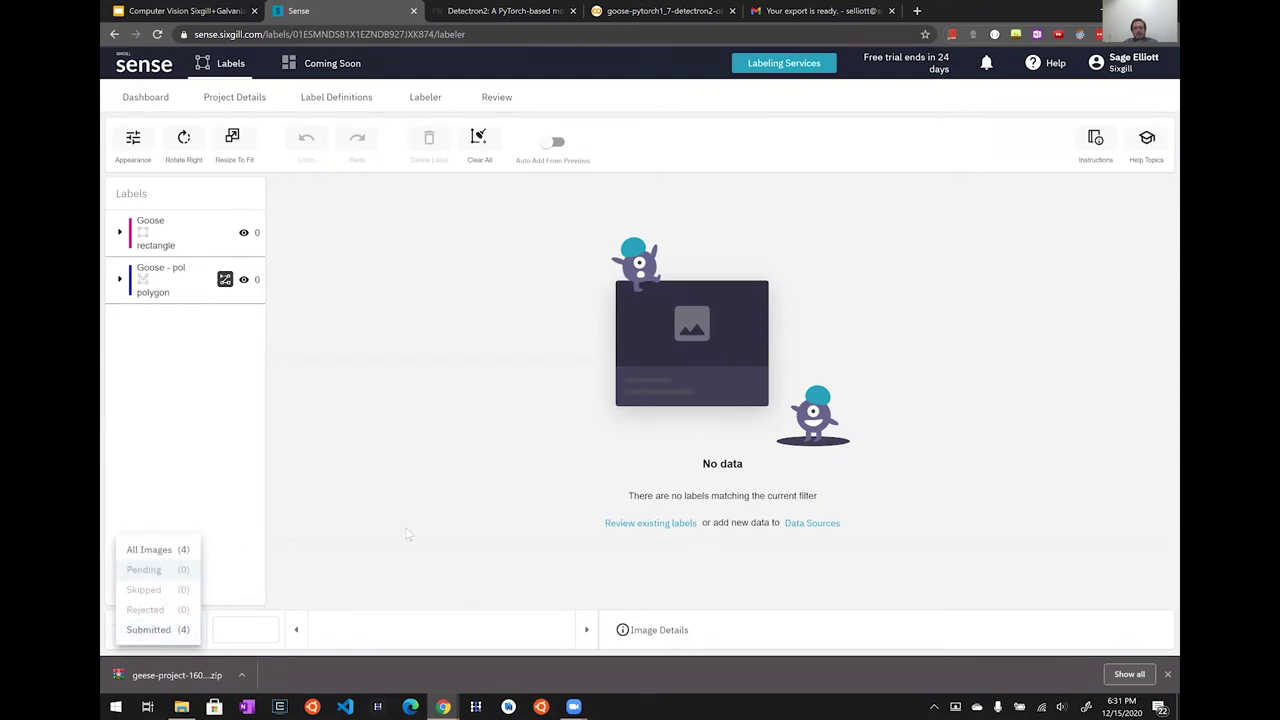
{"action": "left_click", "coordinate": [145, 636]}
{"action": "left_click", "coordinate": [139, 636]}
{"action": "left_click", "coordinate": [152, 548]}
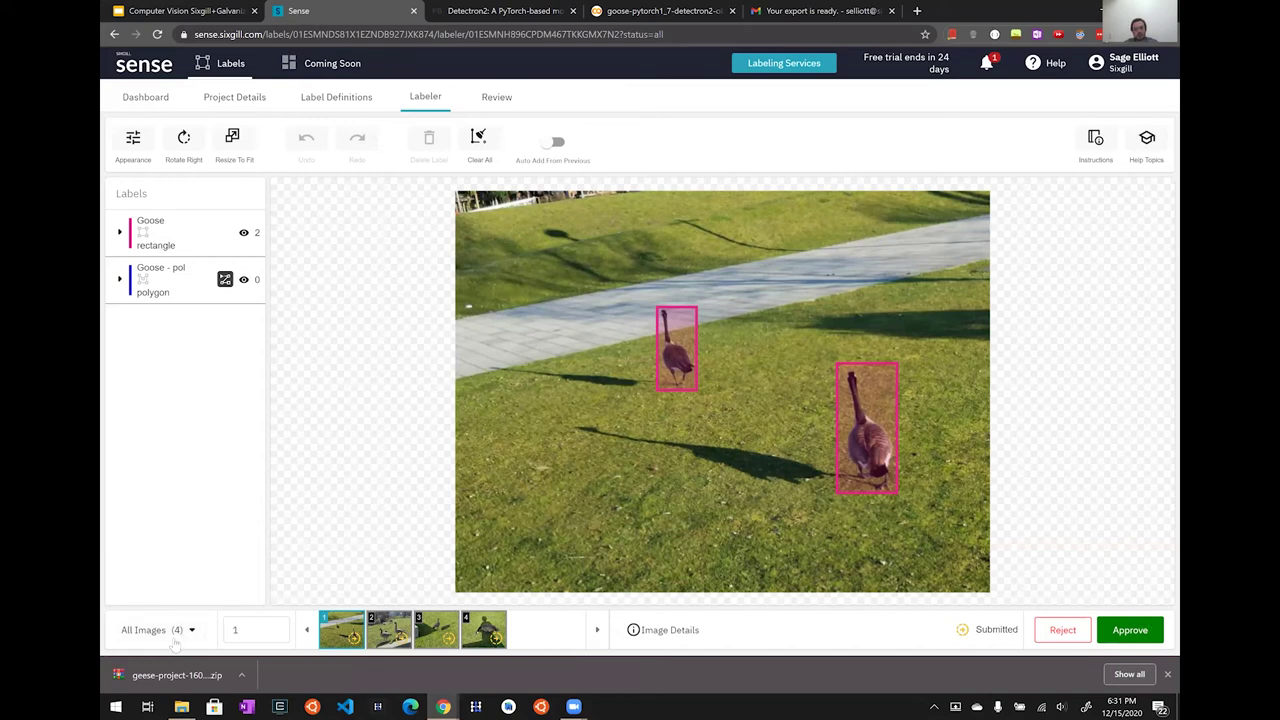
Filter the labeler to submitted images and inspect the two rectangle-labeled geese in the first image up close.
{"action": "left_click", "coordinate": [158, 630]}
{"action": "left_click", "coordinate": [152, 630]}
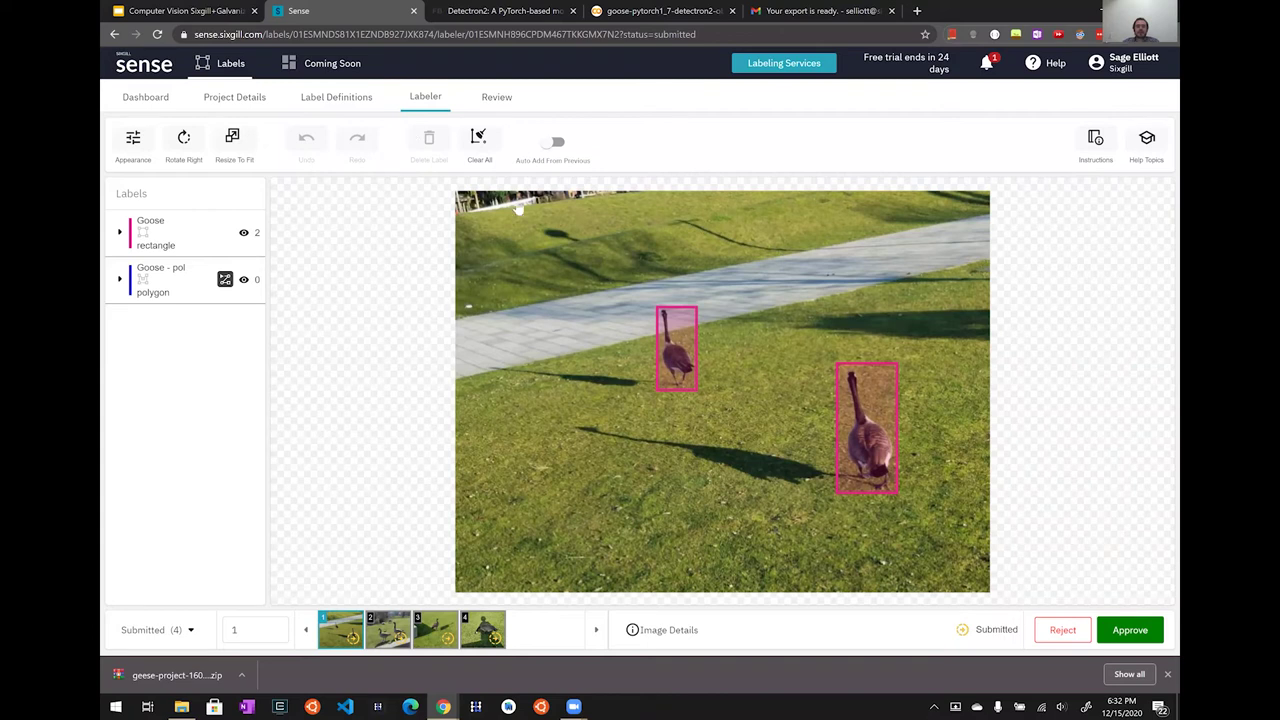
{"action": "scroll", "coordinate": [586, 277], "scroll_direction": "down", "scroll_amount": 3}
{"action": "scroll", "coordinate": [586, 277], "scroll_direction": "up", "scroll_amount": 4}
{"action": "scroll", "coordinate": [587, 278], "scroll_direction": "up", "scroll_amount": 2}
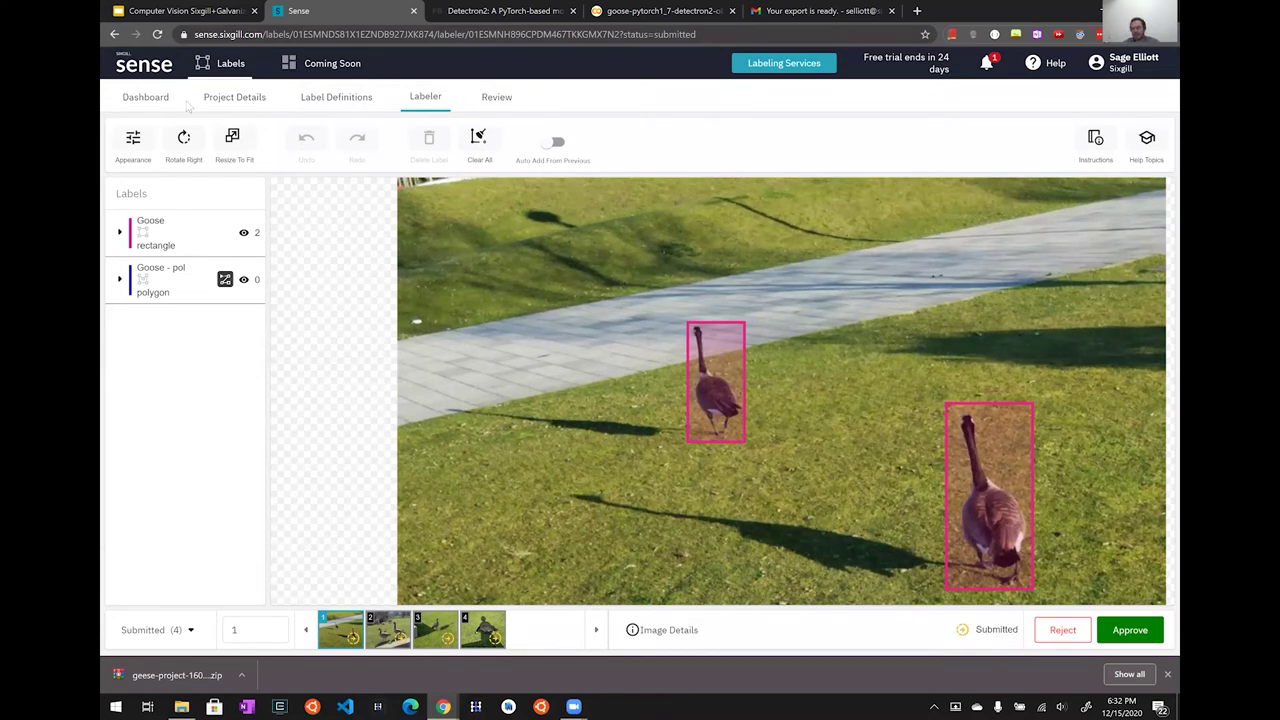
{"action": "left_click_drag", "start_coordinate": [857, 317], "coordinate": [769, 300]}
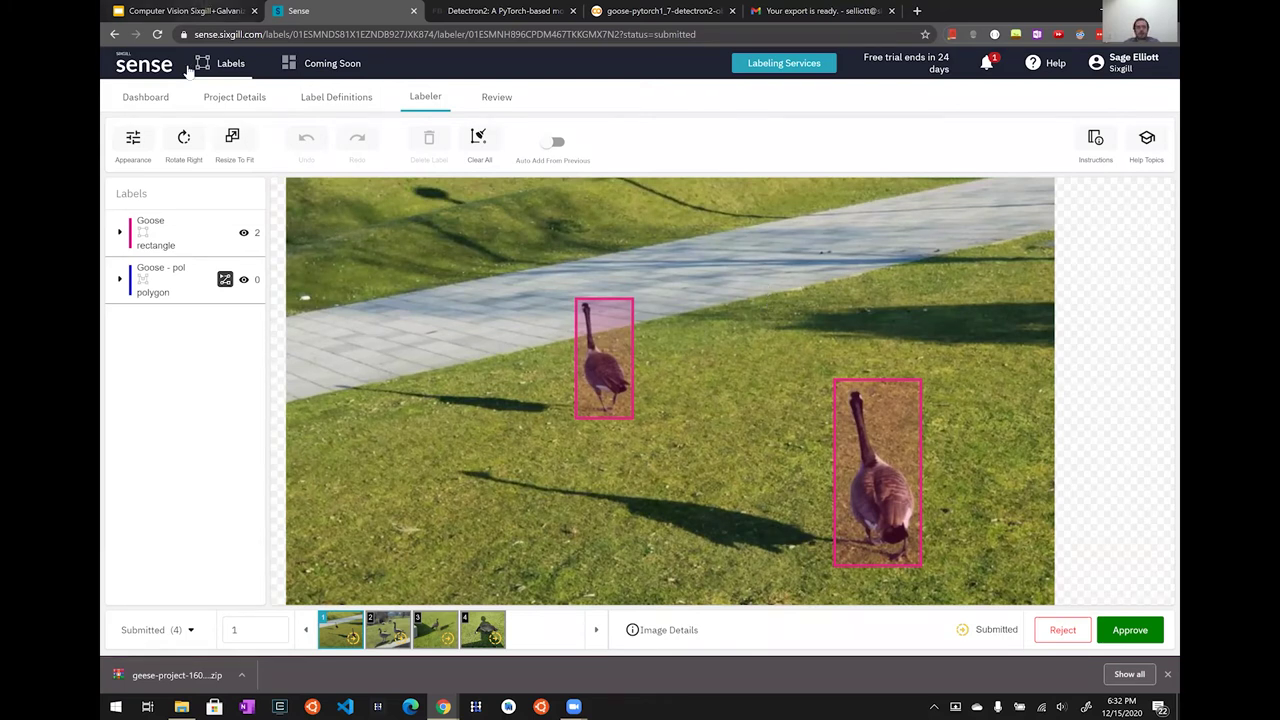
View the data sources in the project details, open the file picker for adding local images, and cancel it.
{"action": "left_click", "coordinate": [231, 100]}
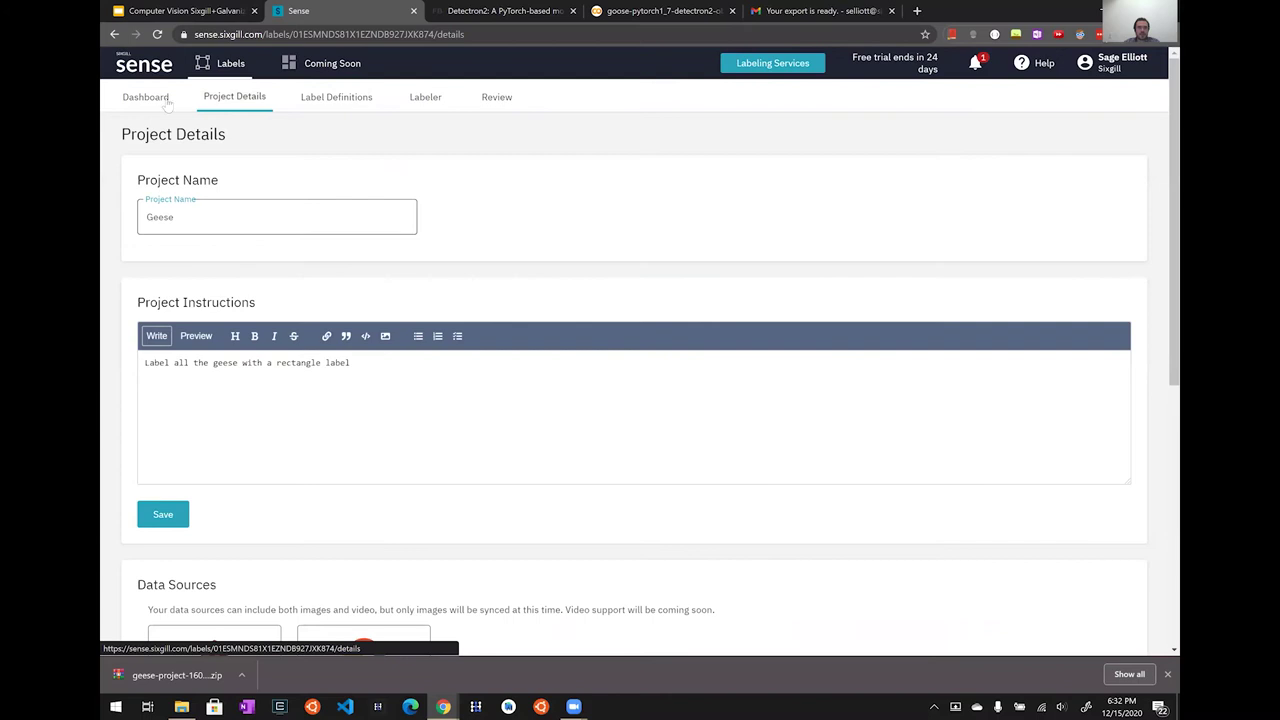
{"action": "left_click", "coordinate": [160, 100]}
{"action": "left_click", "coordinate": [228, 105]}
{"action": "scroll", "coordinate": [447, 291], "scroll_direction": "down", "scroll_amount": 10}
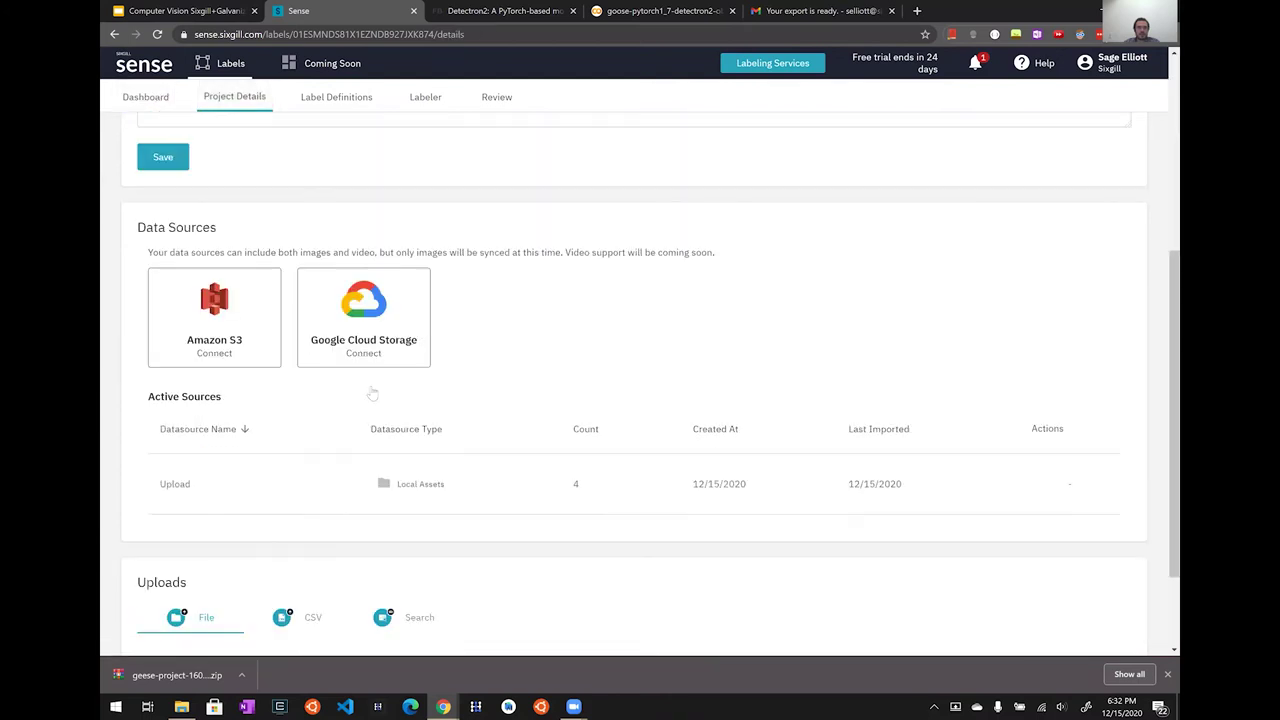
{"action": "left_click", "coordinate": [196, 615]}
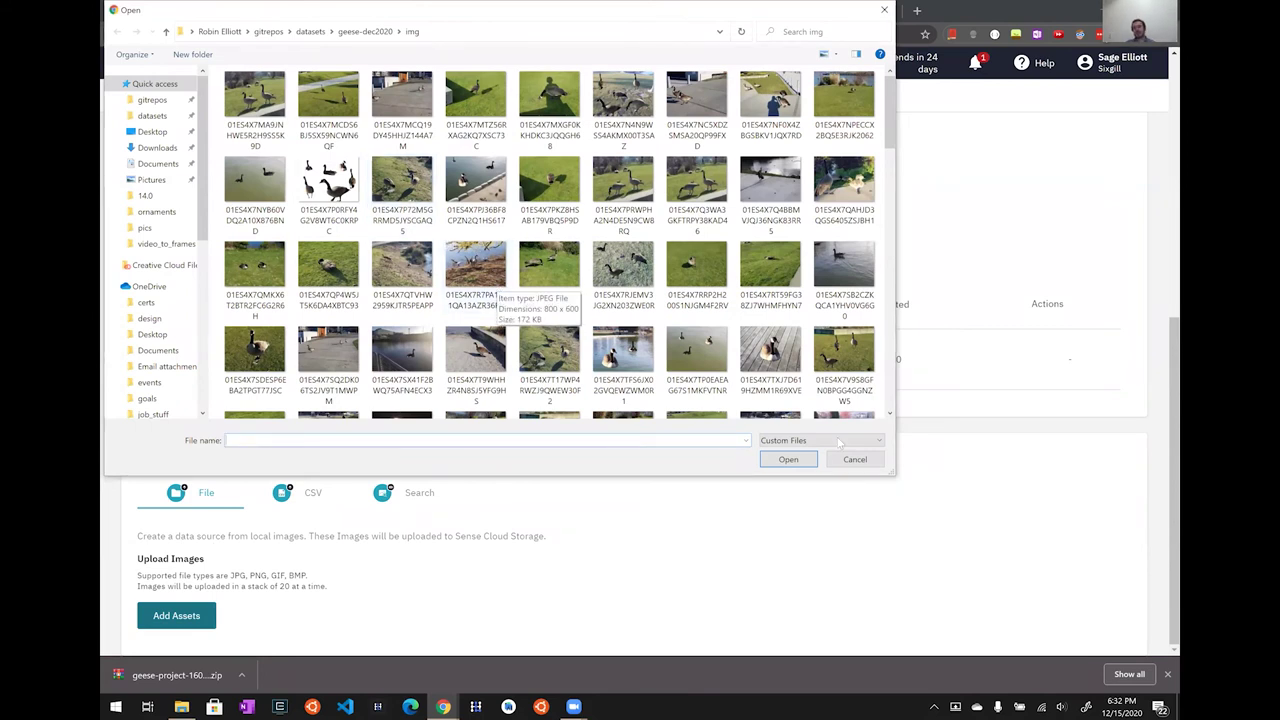
{"action": "left_click", "coordinate": [857, 459]}
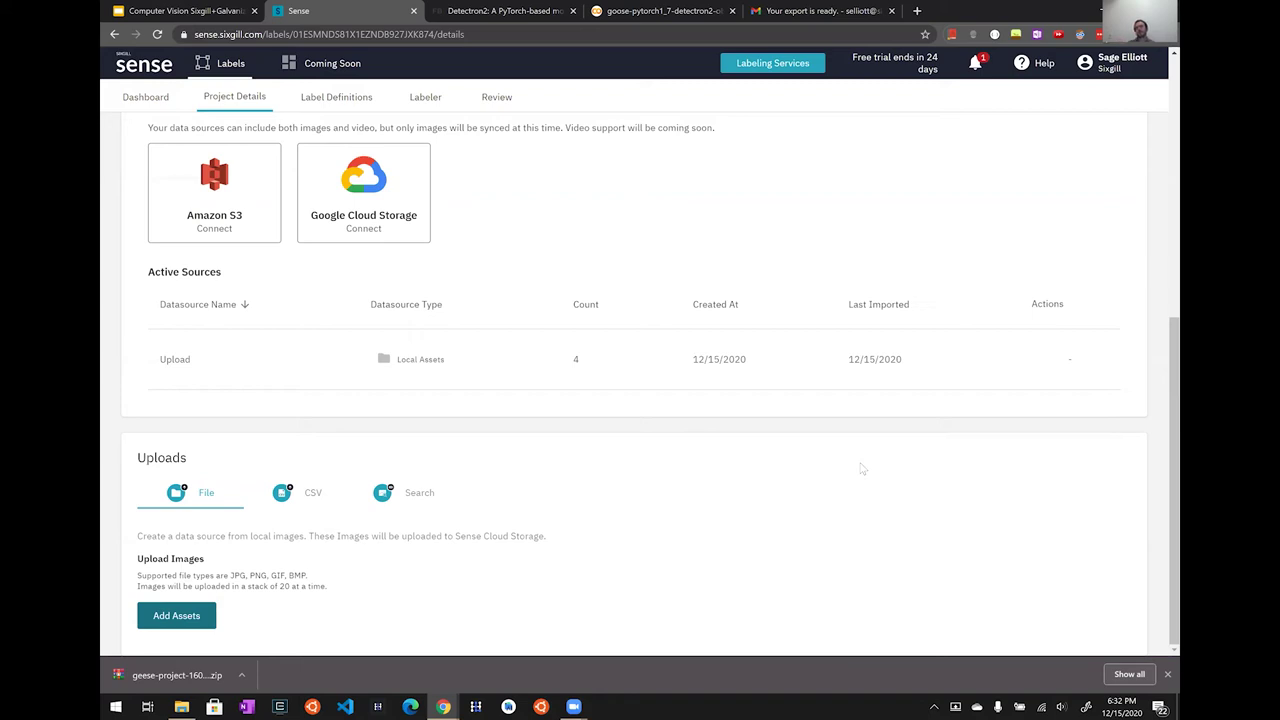
View the label definitions, return to the labeler, and show all images again.
{"action": "scroll", "coordinate": [862, 469], "scroll_direction": "up", "scroll_amount": 3}
{"action": "left_click", "coordinate": [352, 97]}
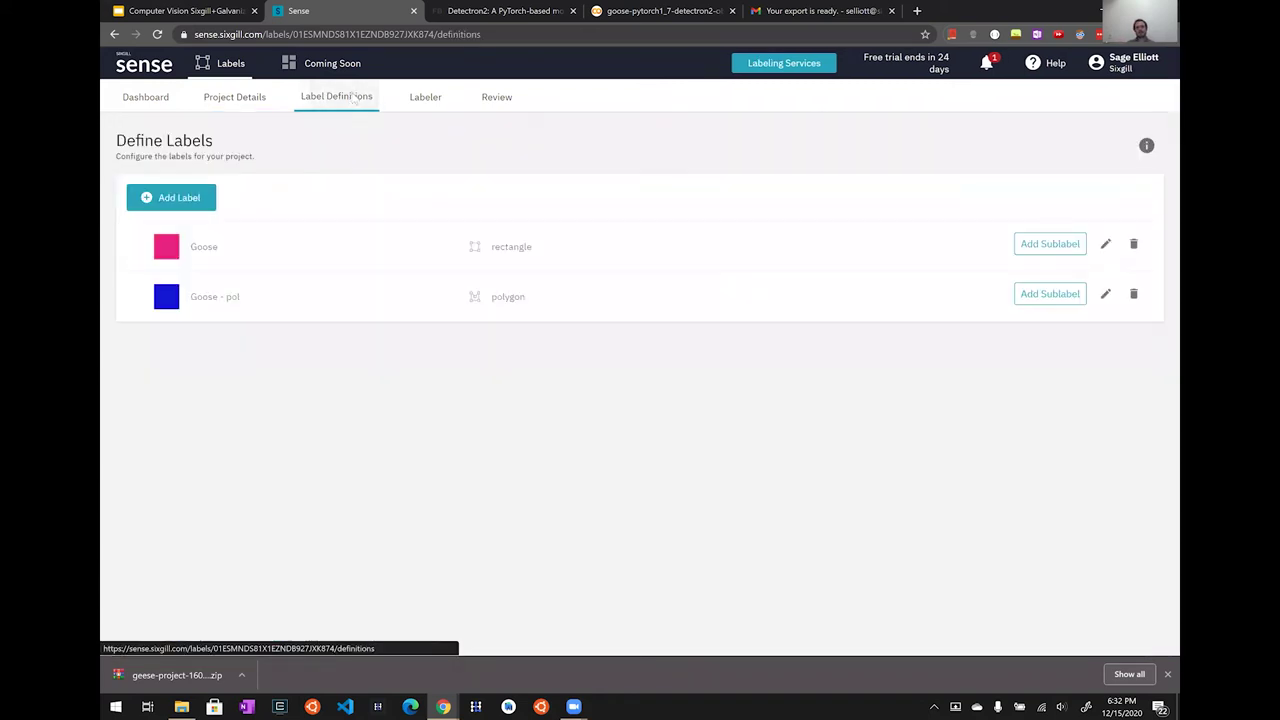
{"action": "left_click", "coordinate": [425, 99]}
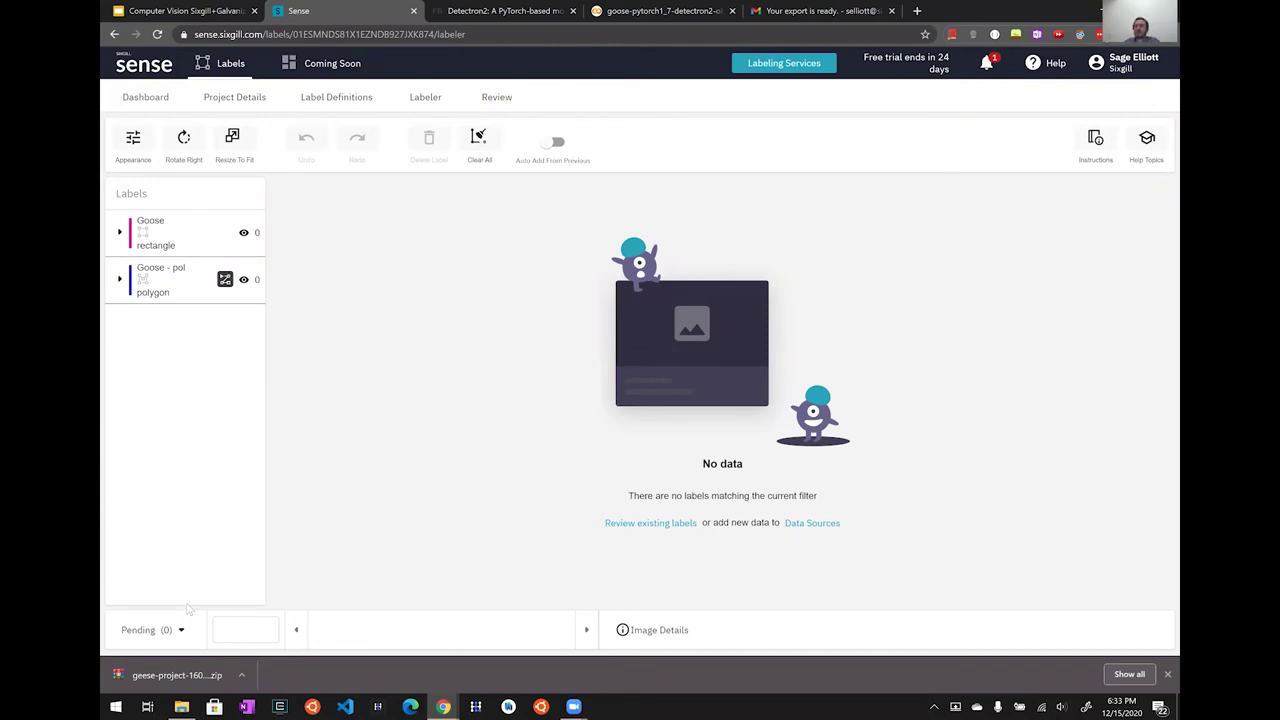
{"action": "left_click", "coordinate": [181, 630]}
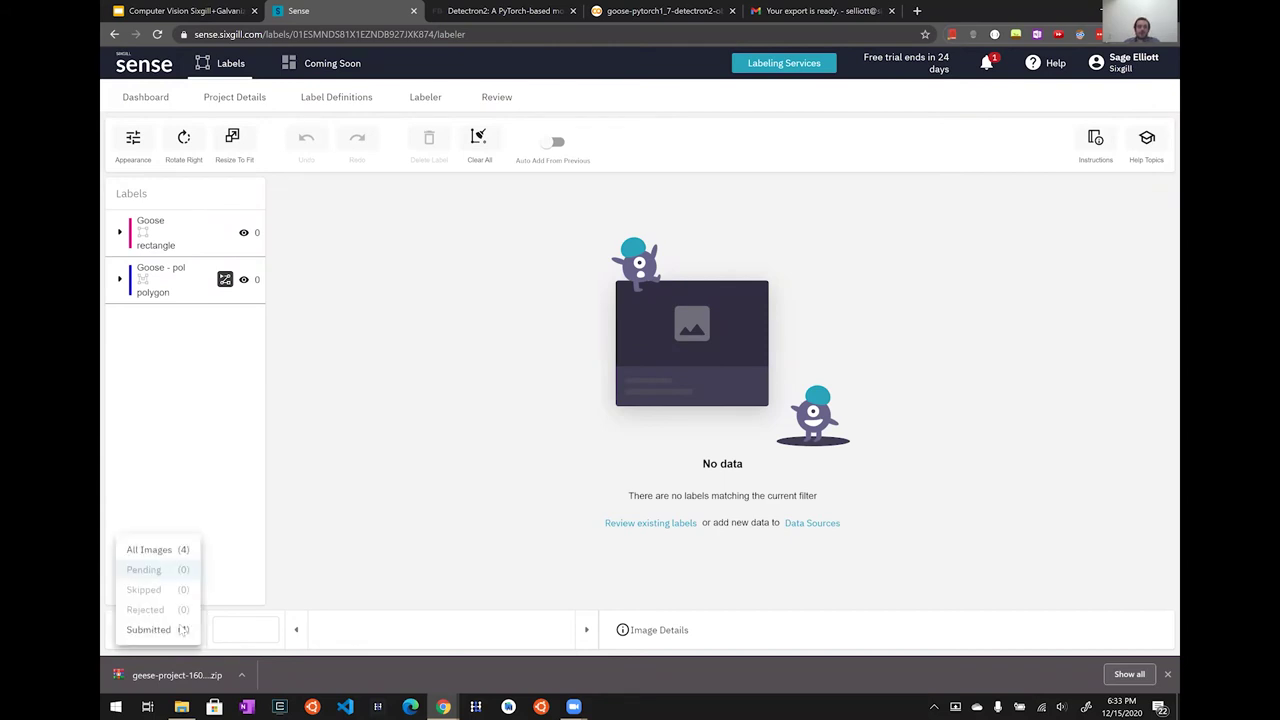
{"action": "left_click", "coordinate": [166, 558]}
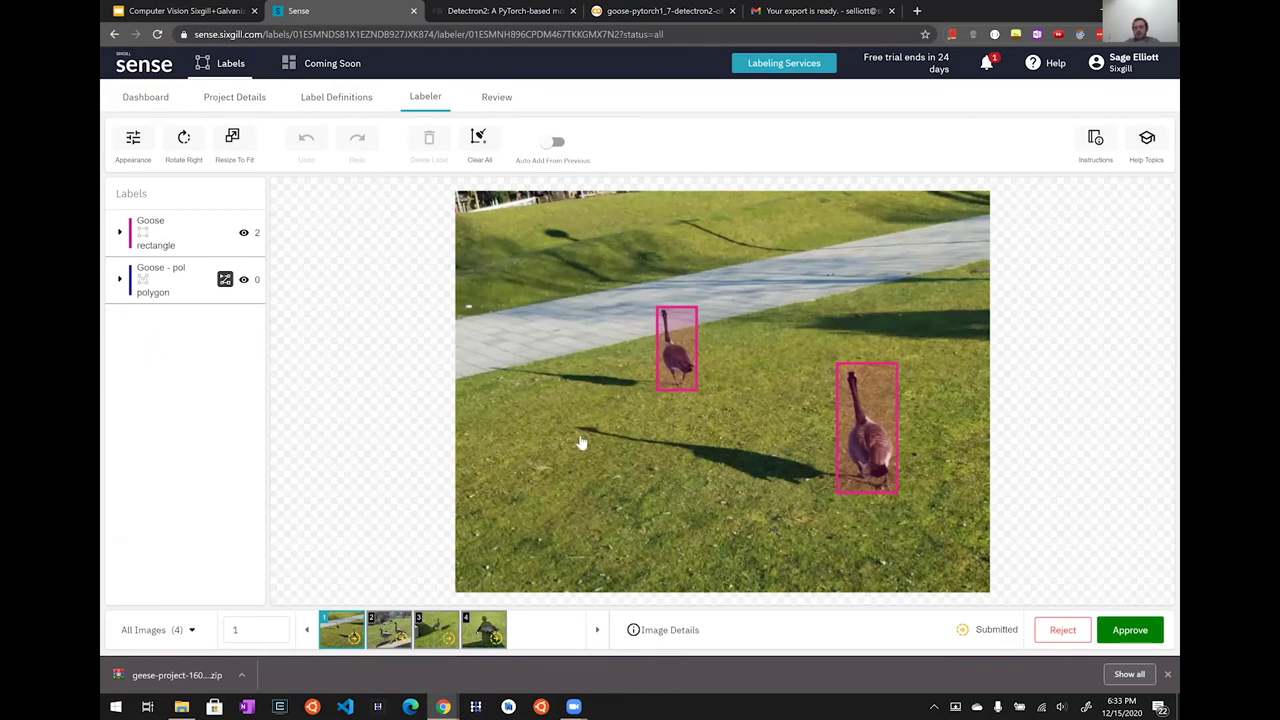
Inspect the rectangle label around the nearer goose in the first image, selecting and deselecting it.
{"action": "scroll", "coordinate": [734, 423], "scroll_direction": "up", "scroll_amount": 4}
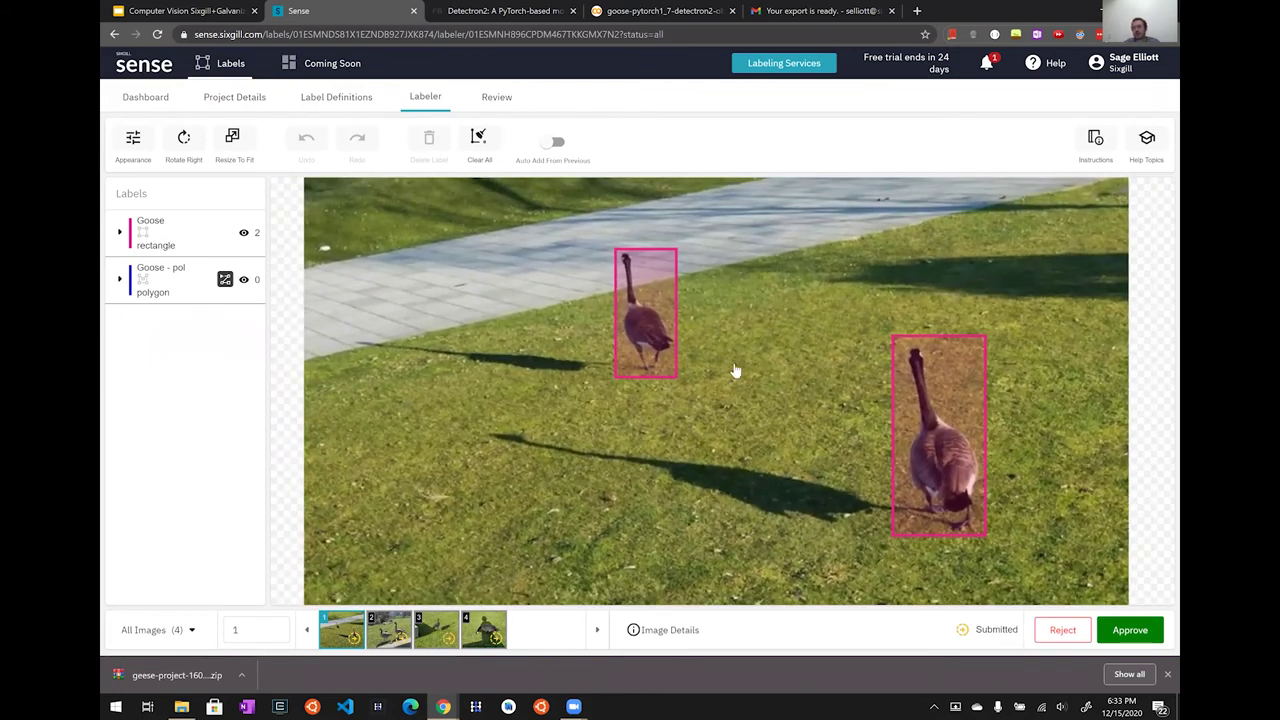
{"action": "left_click", "coordinate": [975, 452]}
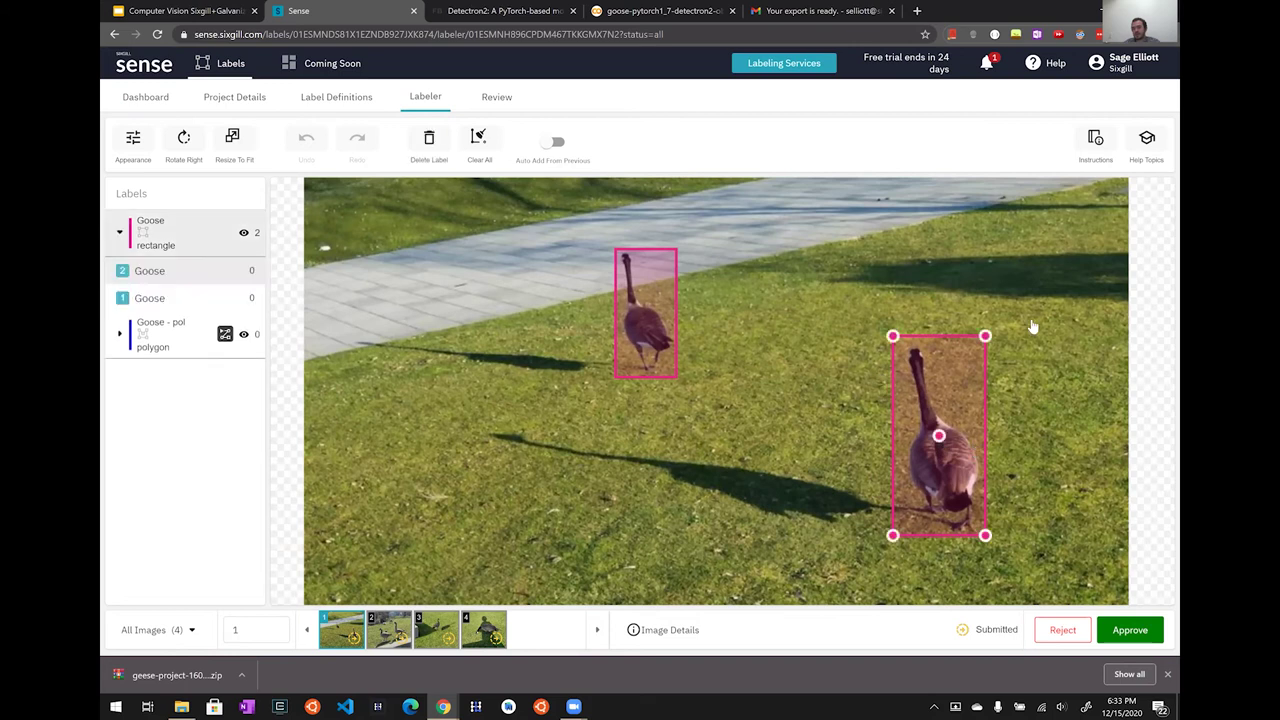
{"action": "left_click", "coordinate": [786, 440]}
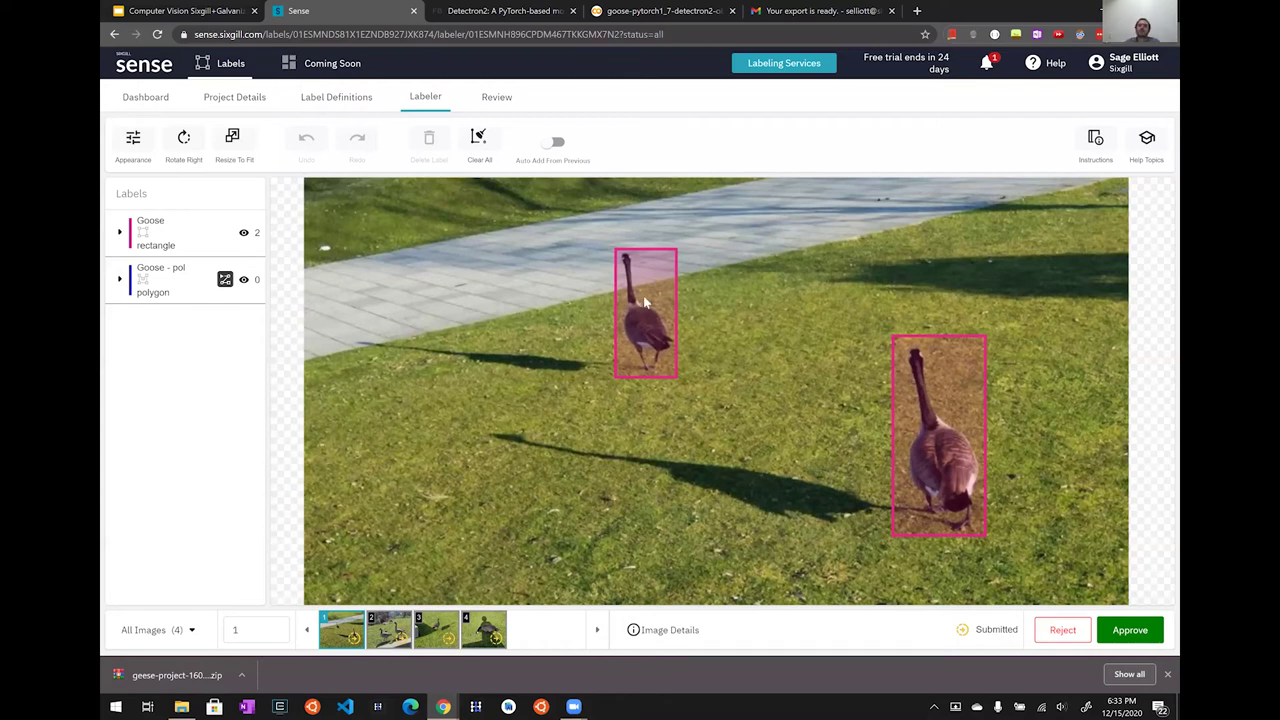
Switch to the Google Slides presentation, then enlarge the tennis image on the Image Labeling slide and move it toward the slide's center.
{"action": "left_click", "coordinate": [211, 8]}
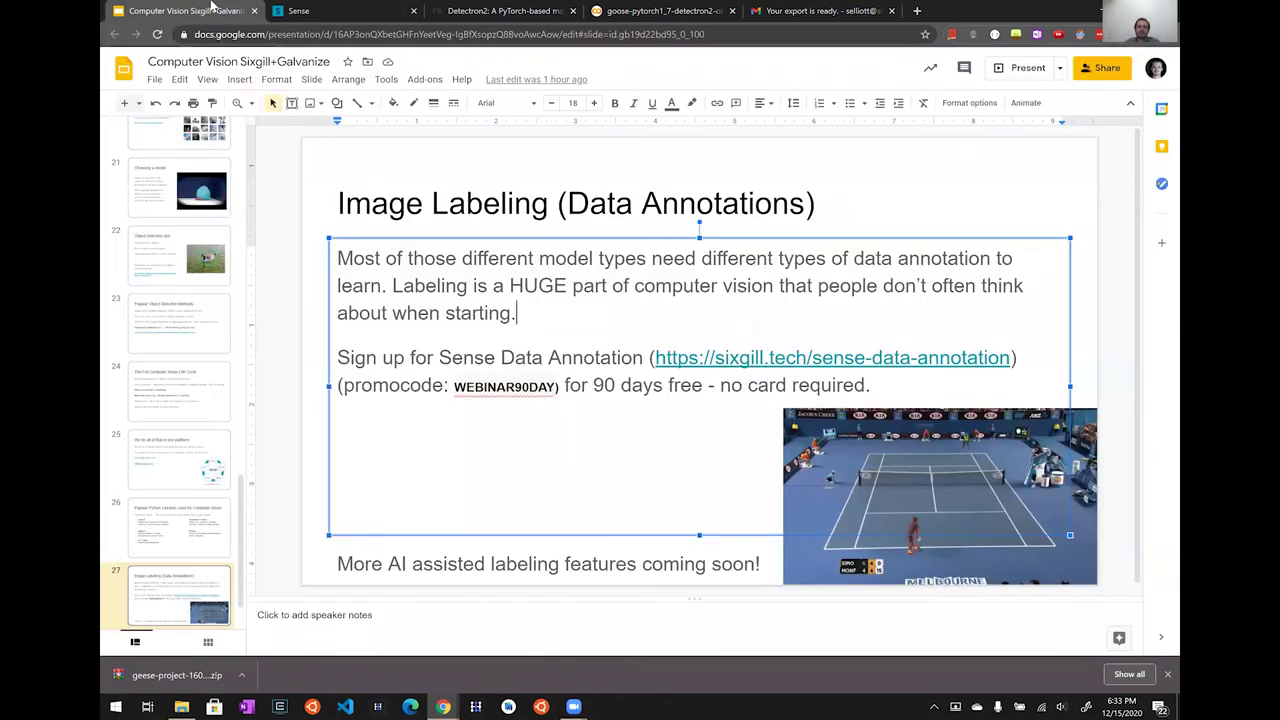
{"action": "left_click", "coordinate": [1083, 325]}
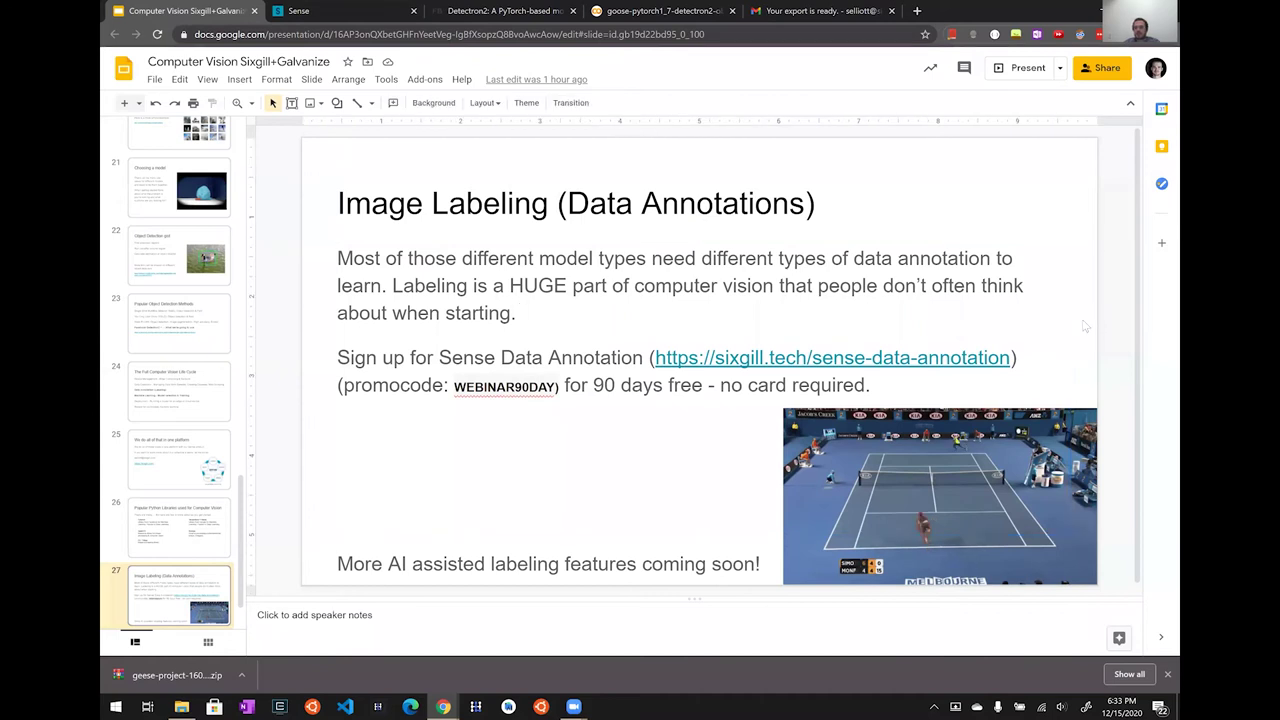
{"action": "left_click", "coordinate": [862, 454]}
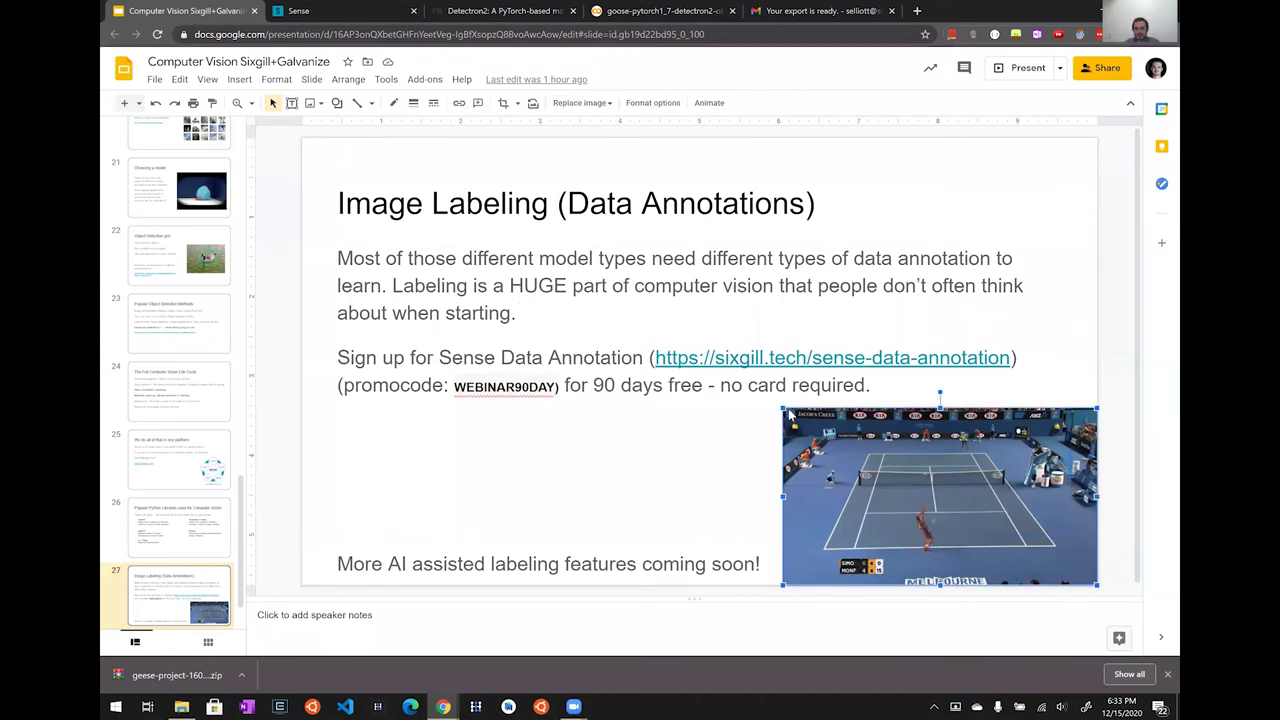
{"action": "left_click_drag", "start_coordinate": [783, 408], "coordinate": [529, 265]}
{"action": "left_click_drag", "start_coordinate": [821, 391], "coordinate": [725, 342]}
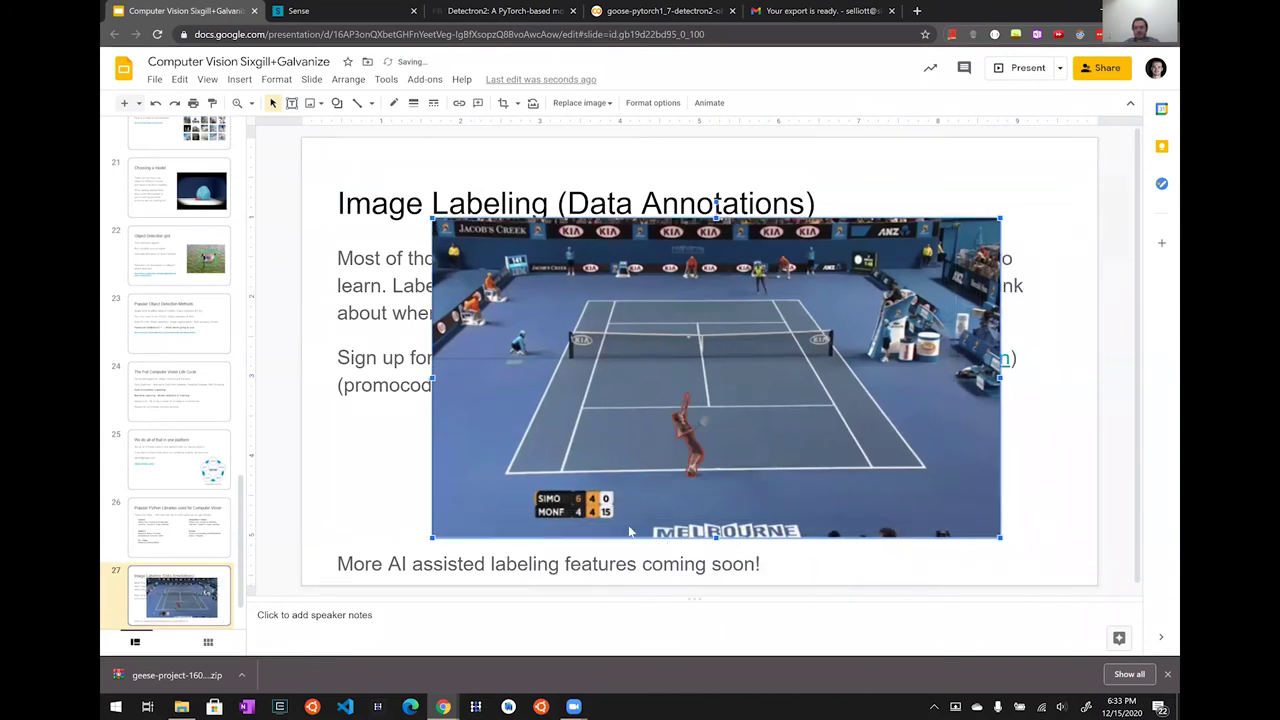
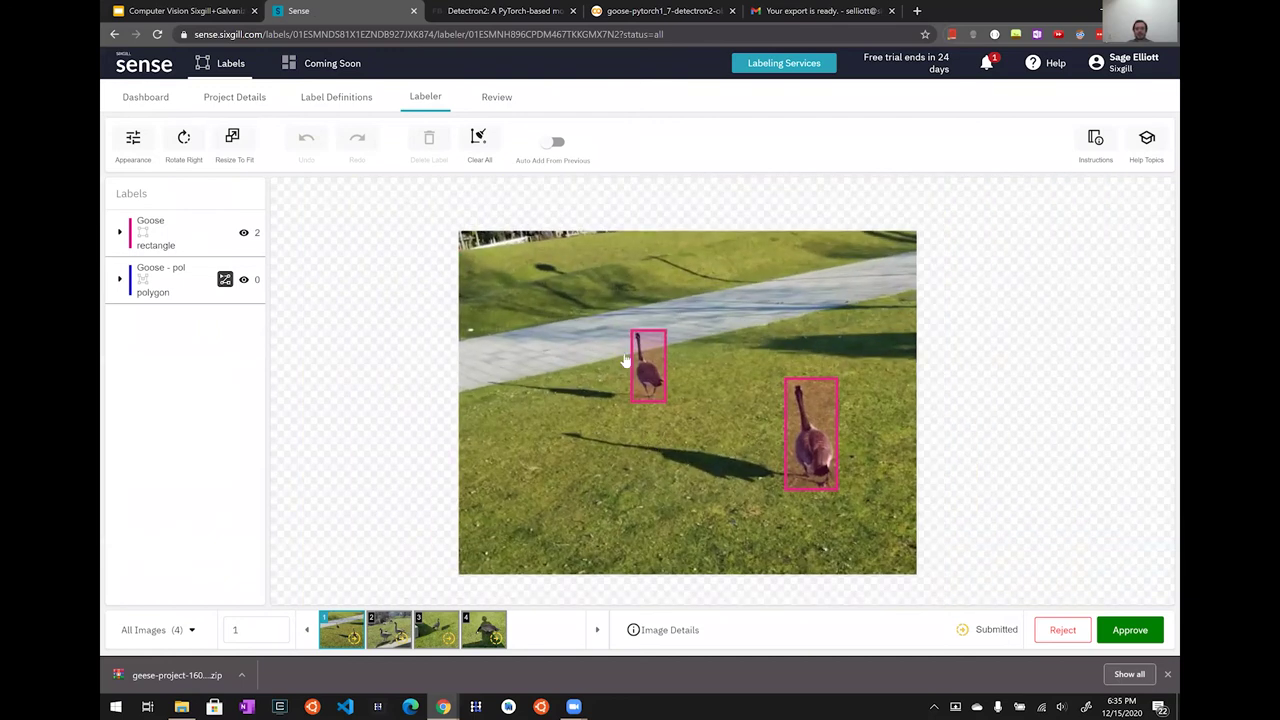
Lower the top edge of the nearer goose's rectangle label to fit its head more tightly.
{"action": "scroll", "coordinate": [694, 366], "scroll_direction": "up", "scroll_amount": 3}
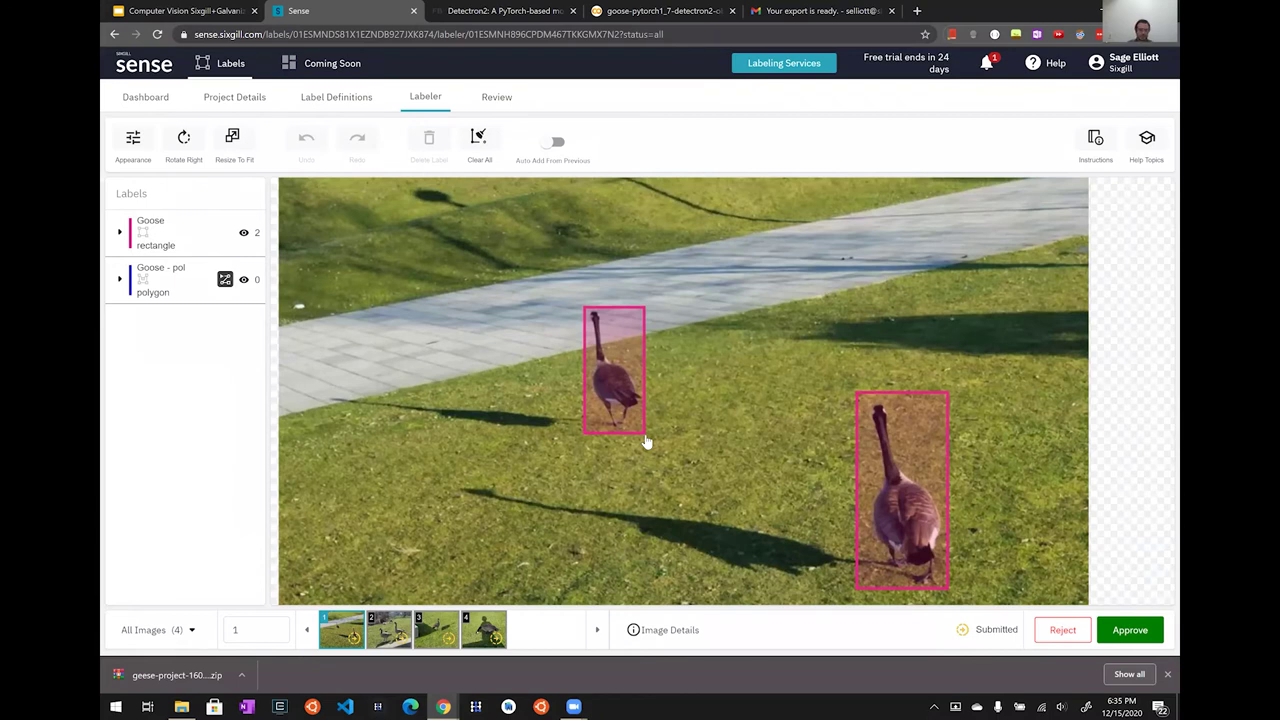
{"action": "left_click", "coordinate": [872, 442]}
{"action": "left_click_drag", "start_coordinate": [858, 395], "coordinate": [858, 400]}
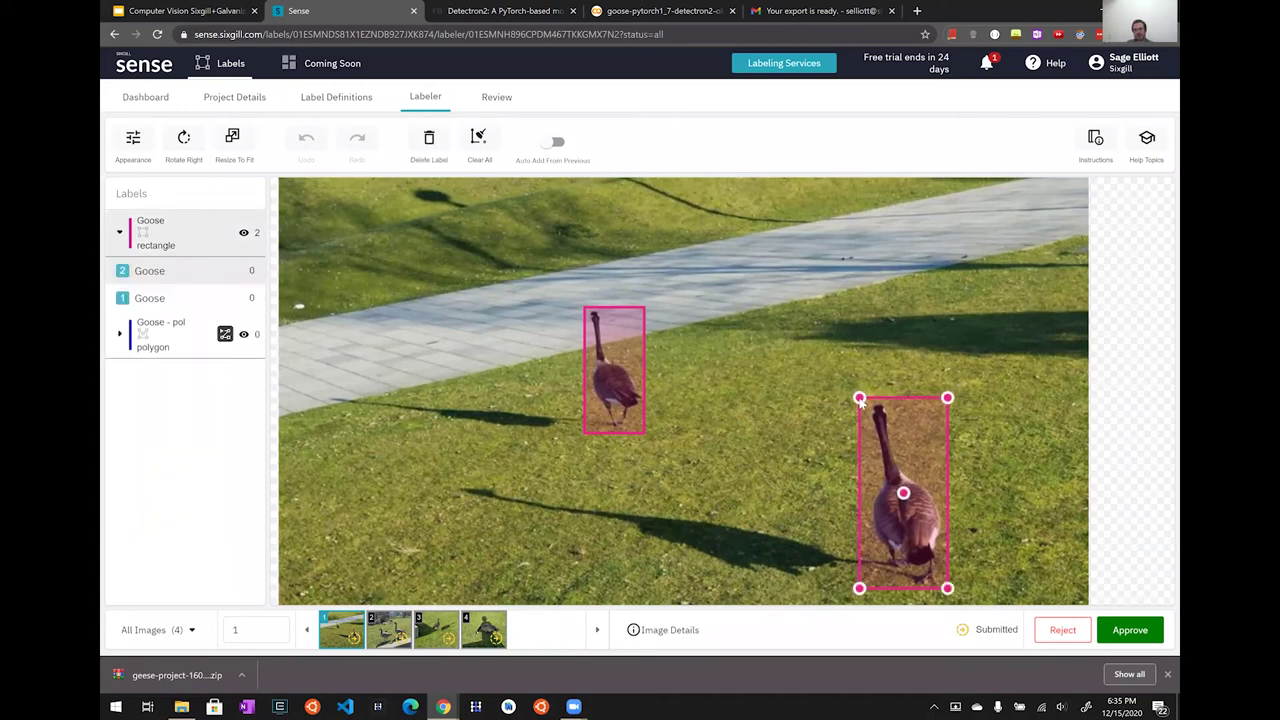
{"action": "left_click", "coordinate": [782, 401]}
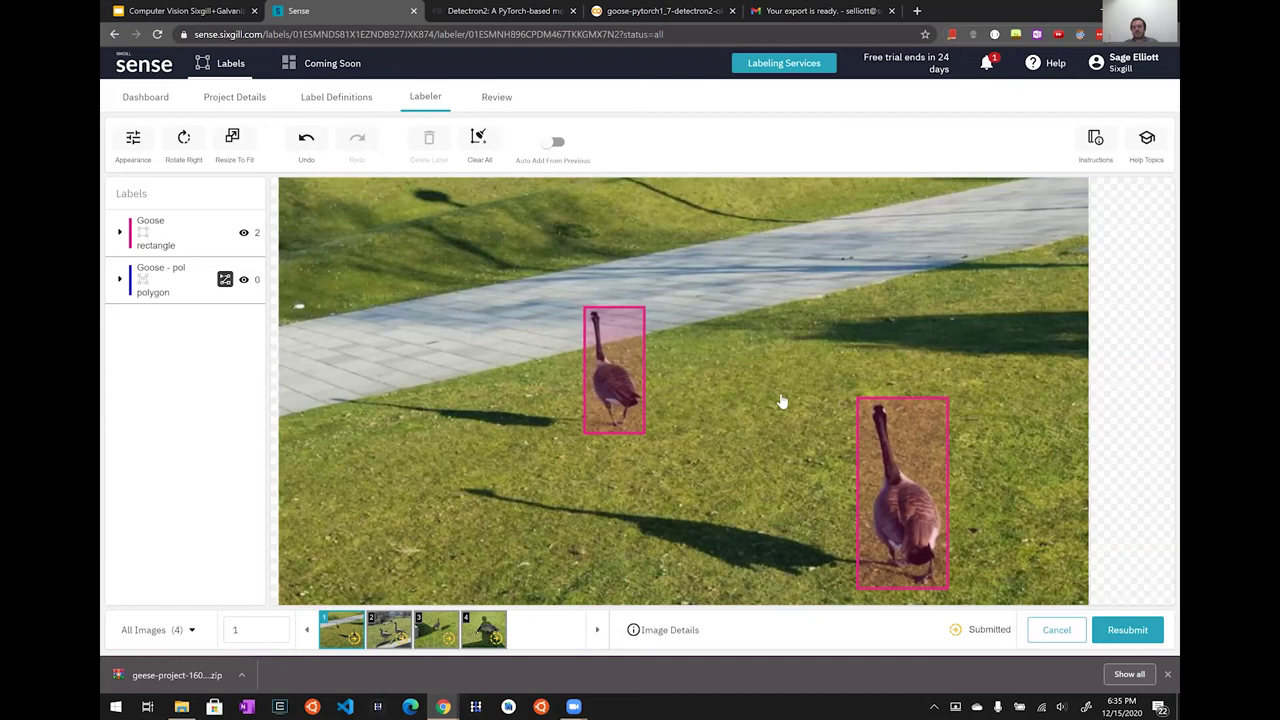
{"action": "scroll", "coordinate": [717, 419], "scroll_direction": "down", "scroll_amount": 3}
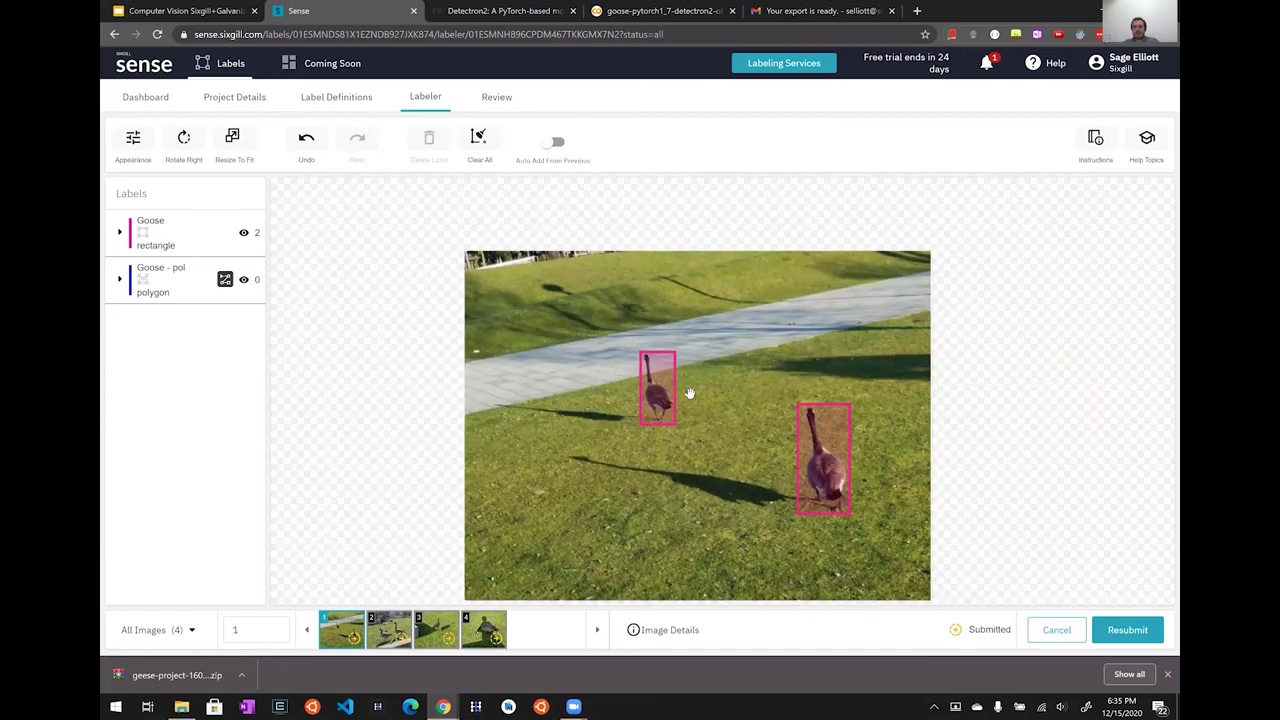
{"action": "scroll", "coordinate": [700, 400], "scroll_direction": "up", "scroll_amount": 5}
{"action": "right_click", "coordinate": [686, 402]}
{"action": "left_click", "coordinate": [701, 349]}
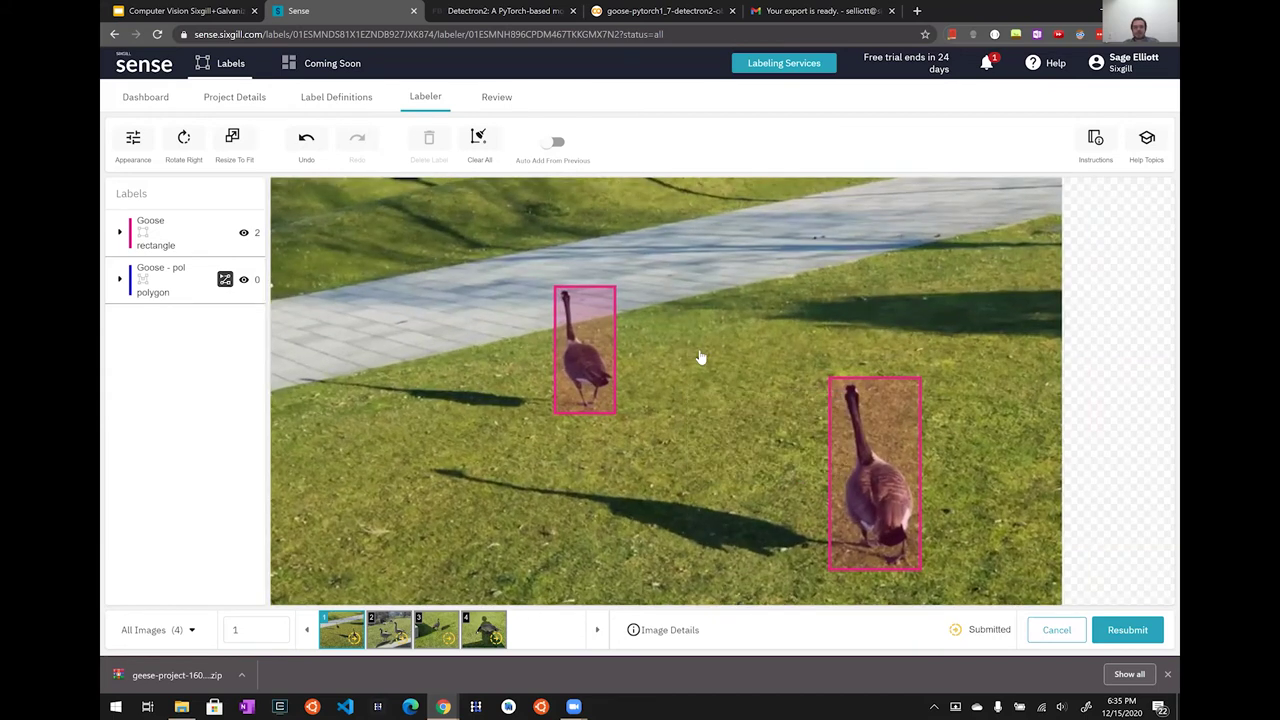
{"action": "scroll", "coordinate": [701, 357], "scroll_direction": "up", "scroll_amount": 2}
{"action": "scroll", "coordinate": [665, 314], "scroll_direction": "down", "scroll_amount": 3}
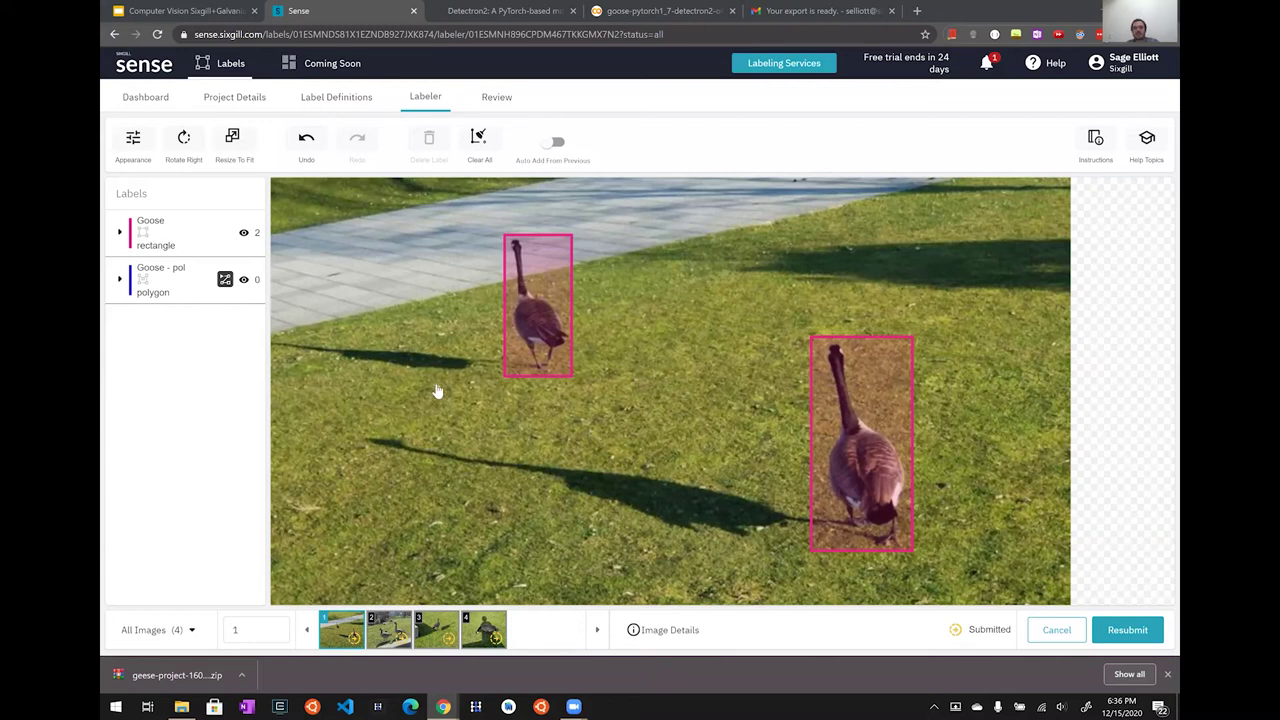
Leave the labeler for the project details, discarding the unsaved label changes, and go on to the label definitions.
{"action": "left_click", "coordinate": [240, 109]}
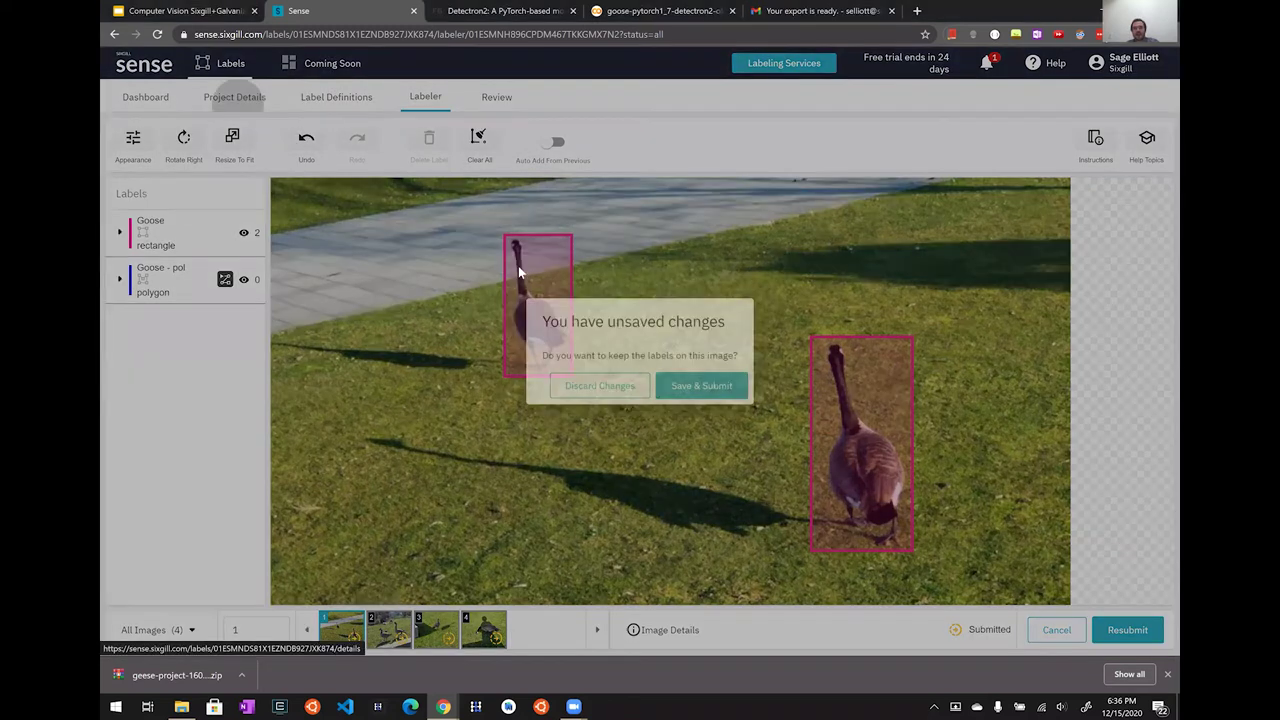
{"action": "left_click", "coordinate": [600, 386]}
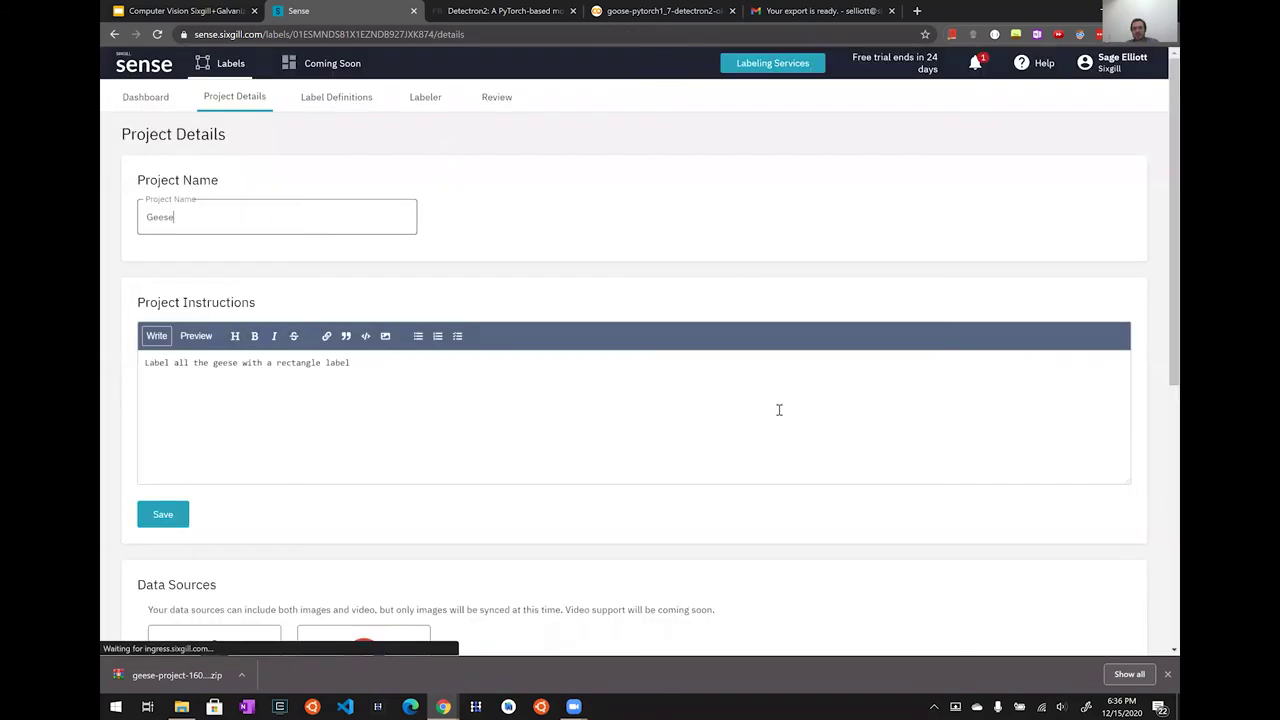
{"action": "left_click", "coordinate": [338, 100]}
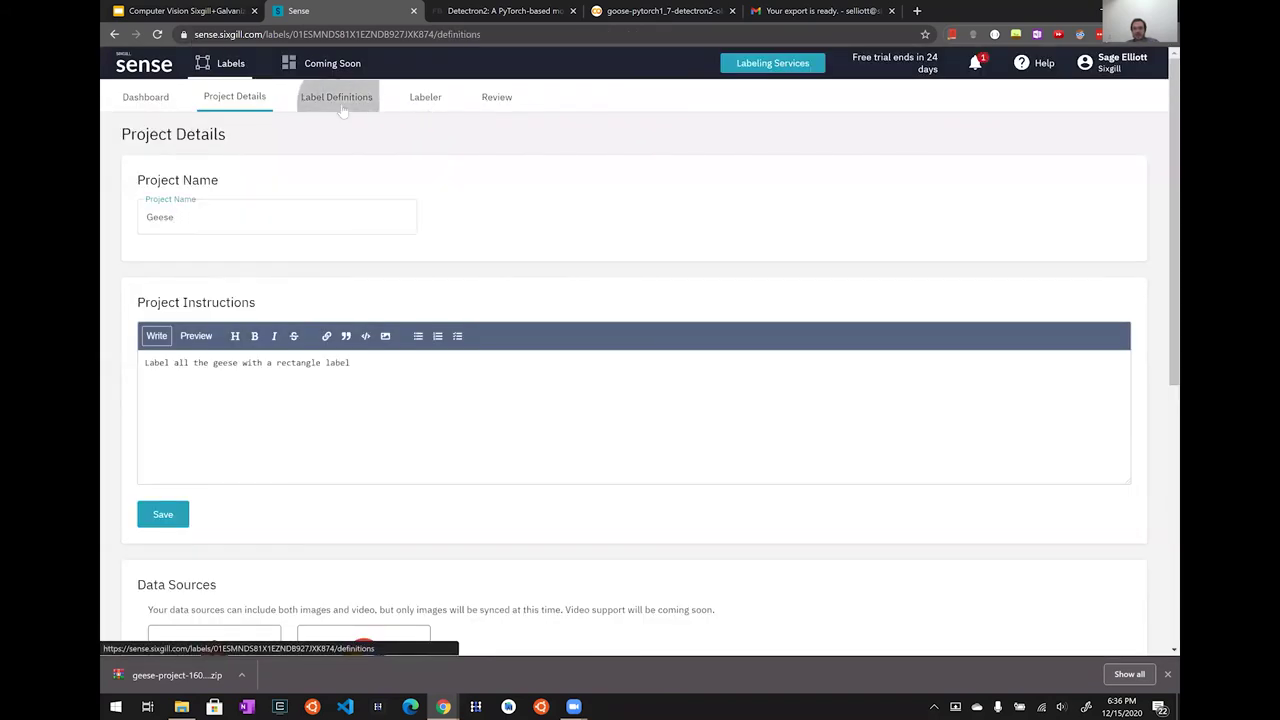
Return to the labeler and set its image filter to All Images.
{"action": "left_click", "coordinate": [432, 100]}
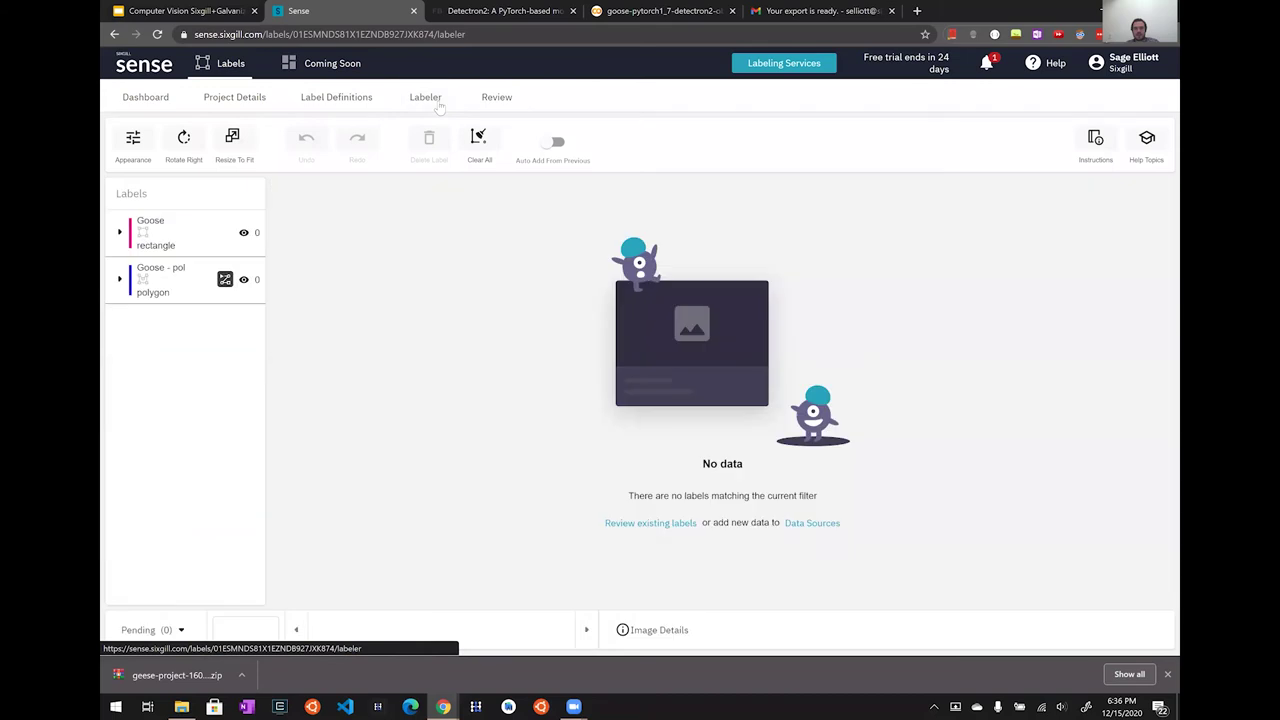
{"action": "left_click", "coordinate": [160, 629]}
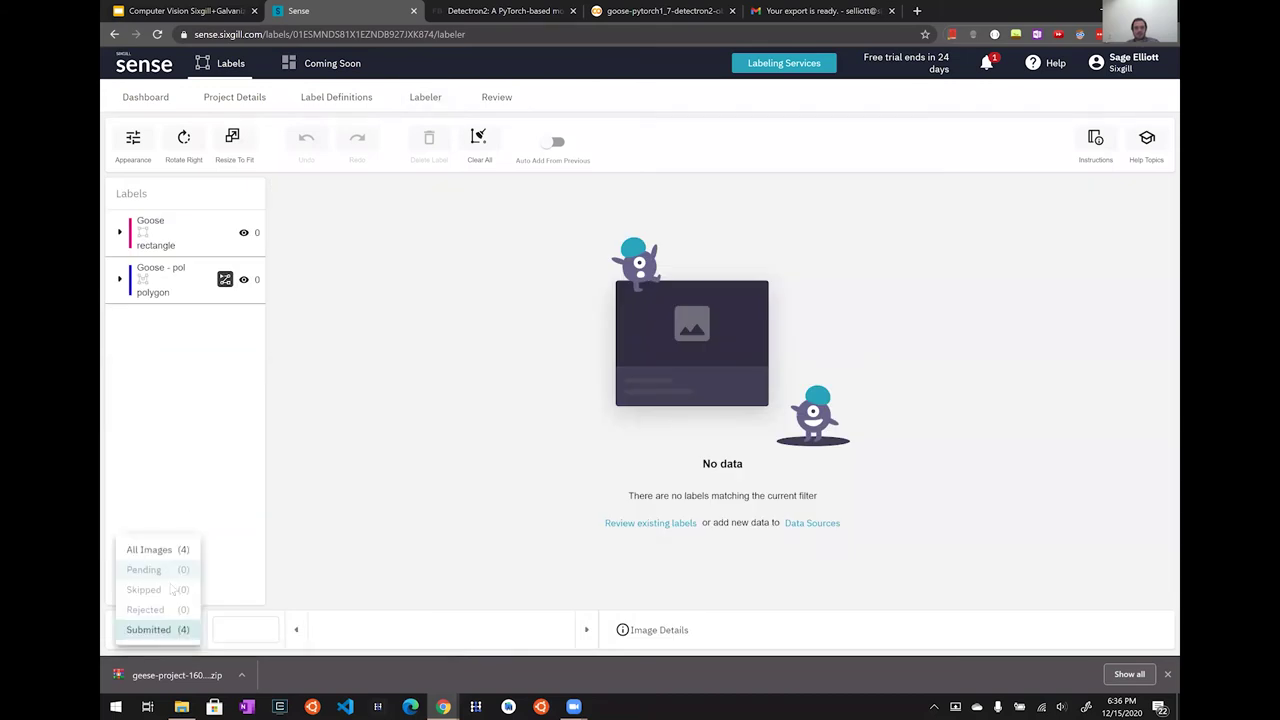
{"action": "left_click", "coordinate": [150, 550]}
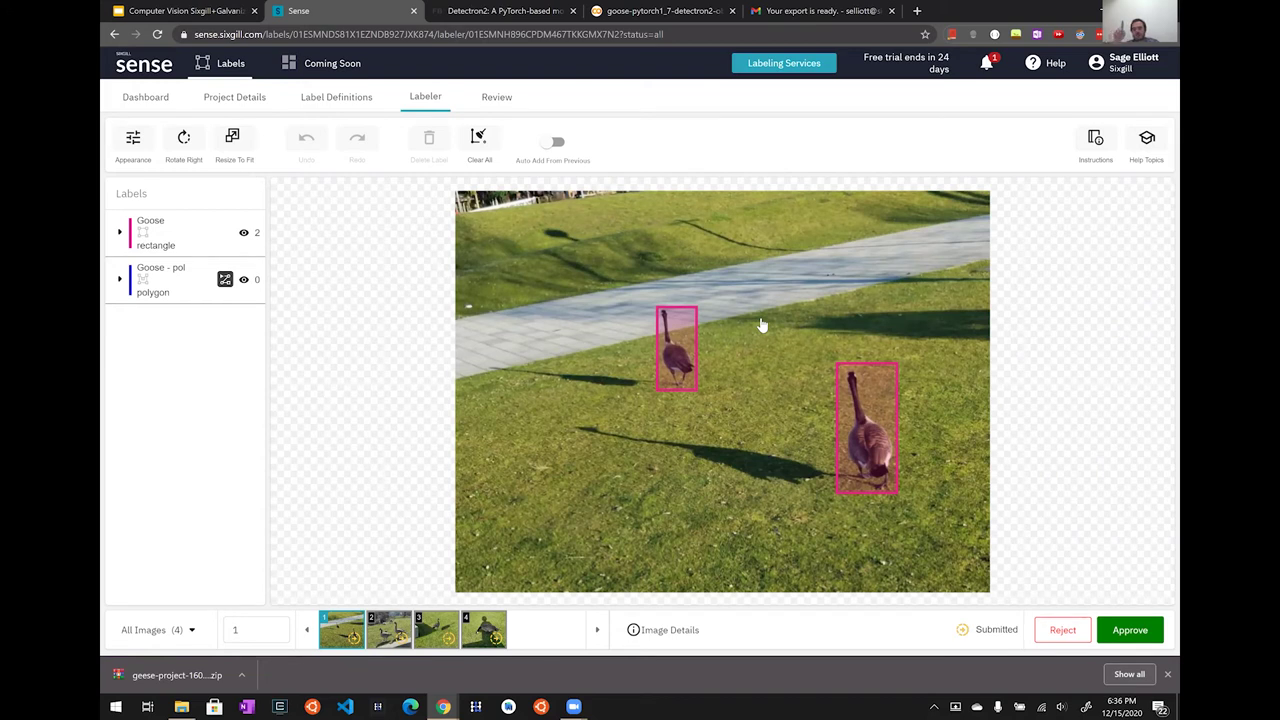
View the farther goose's label up close, then show the project's labeling instructions and hide them again.
{"action": "scroll", "coordinate": [762, 325], "scroll_direction": "up", "scroll_amount": 4}
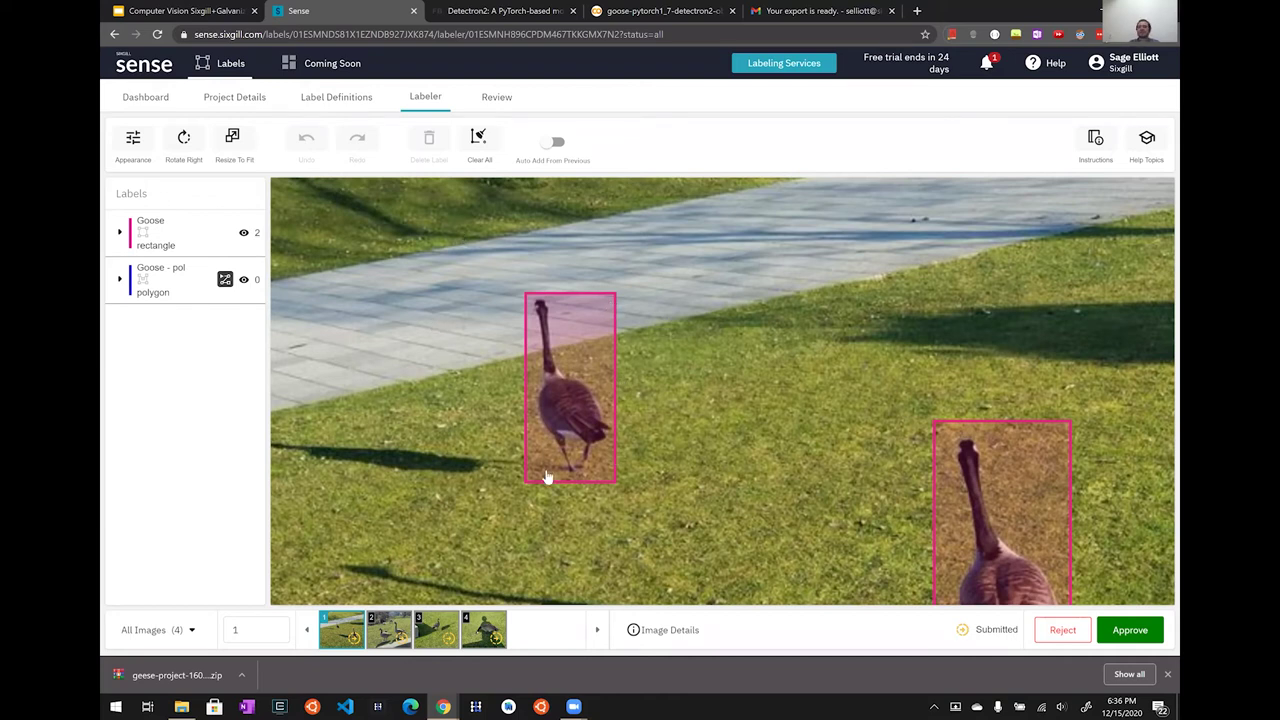
{"action": "left_click", "coordinate": [1089, 145]}
{"action": "left_click", "coordinate": [1094, 142]}
{"action": "left_click", "coordinate": [1096, 143]}
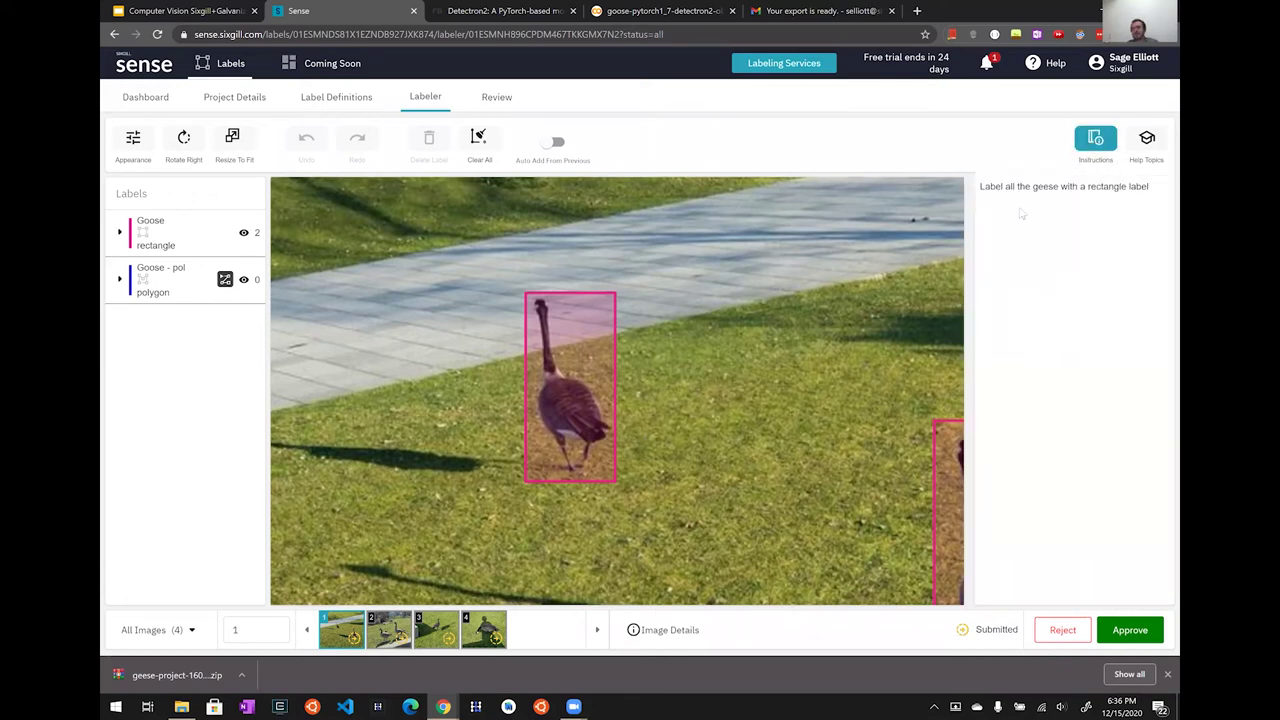
{"action": "left_click", "coordinate": [1100, 150]}
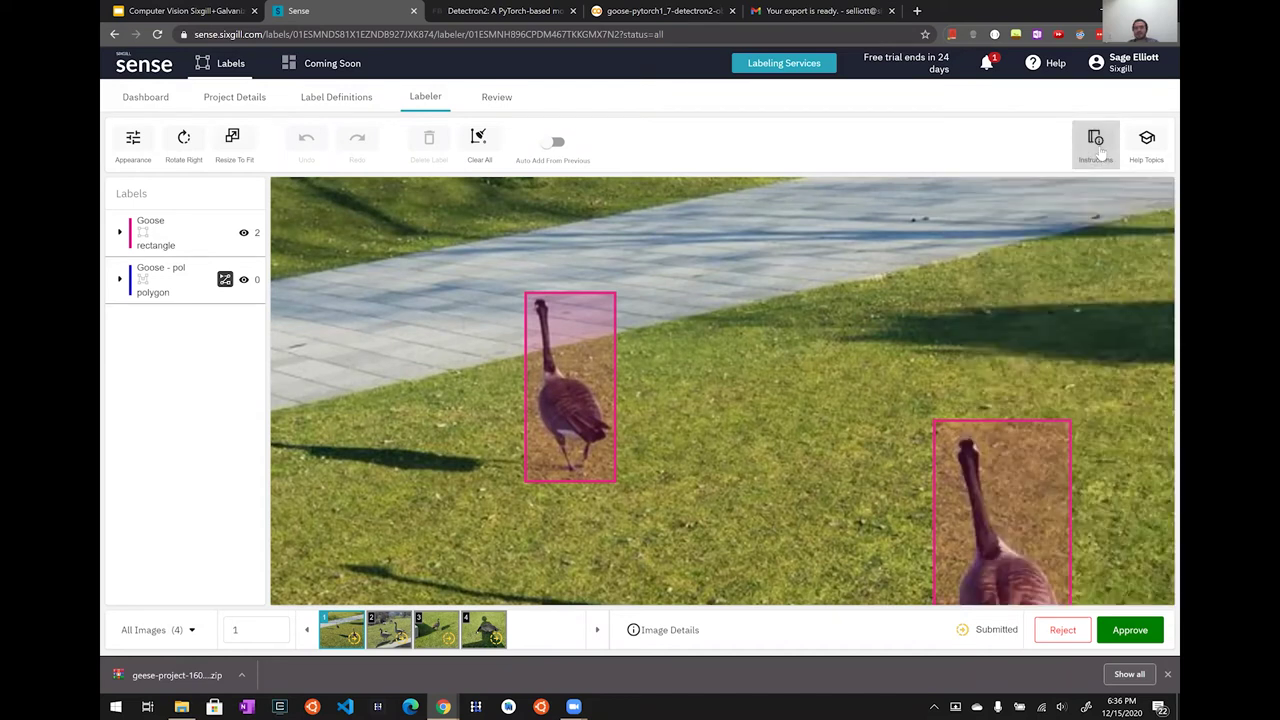
{"action": "scroll", "coordinate": [868, 243], "scroll_direction": "up", "scroll_amount": 2}
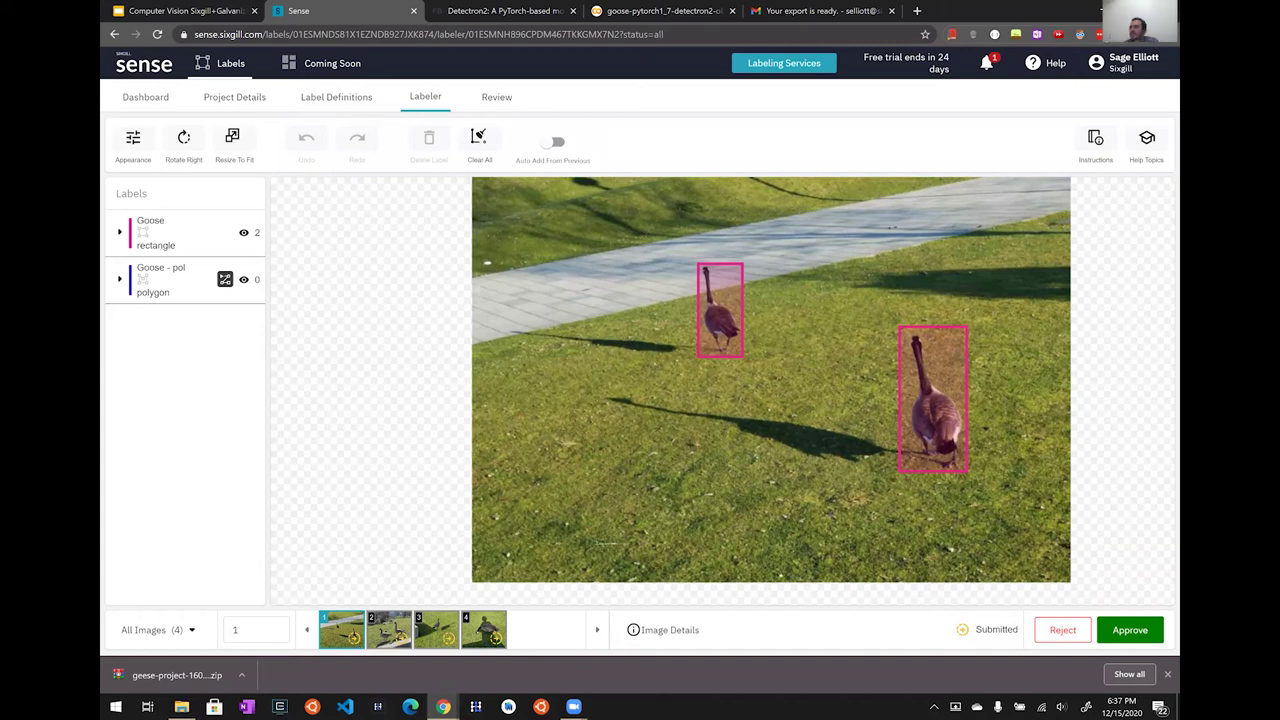
{"action": "scroll", "coordinate": [837, 540], "scroll_direction": "down", "scroll_amount": 2}
{"action": "scroll", "coordinate": [838, 542], "scroll_direction": "up", "scroll_amount": 2}
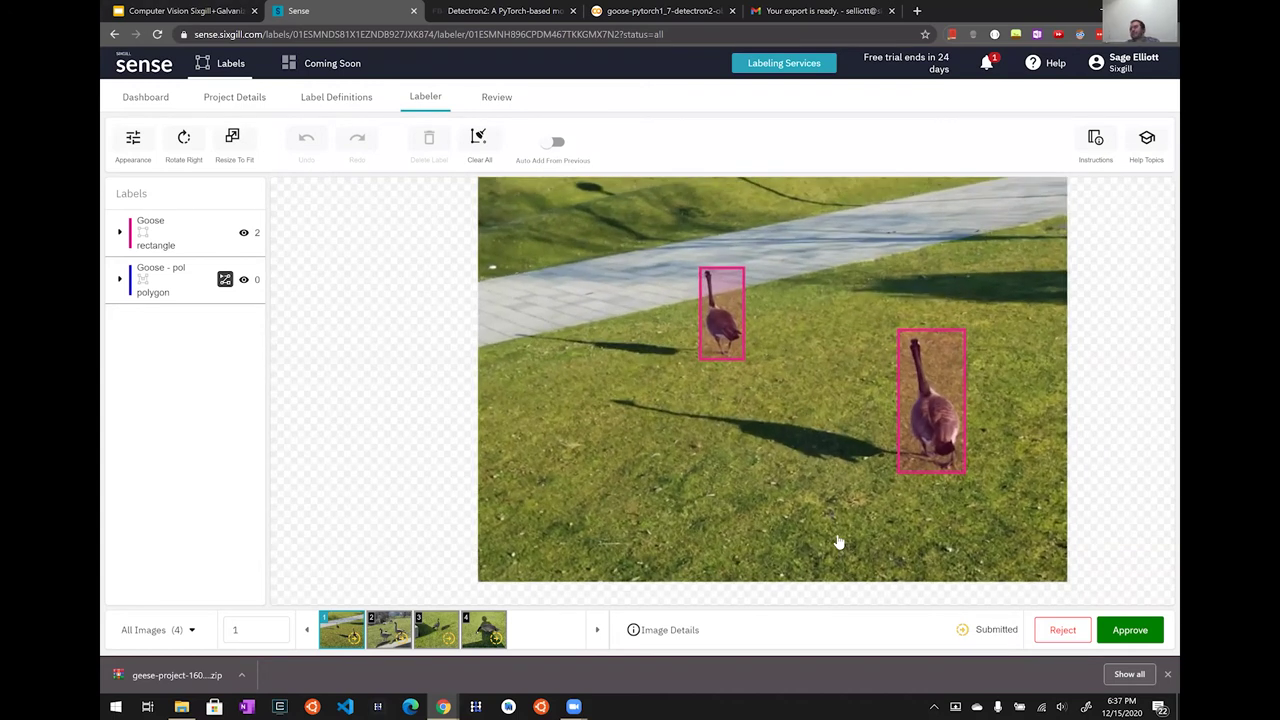
{"action": "scroll", "coordinate": [743, 491], "scroll_direction": "up", "scroll_amount": 2}
{"action": "scroll", "coordinate": [728, 503], "scroll_direction": "down", "scroll_amount": 2}
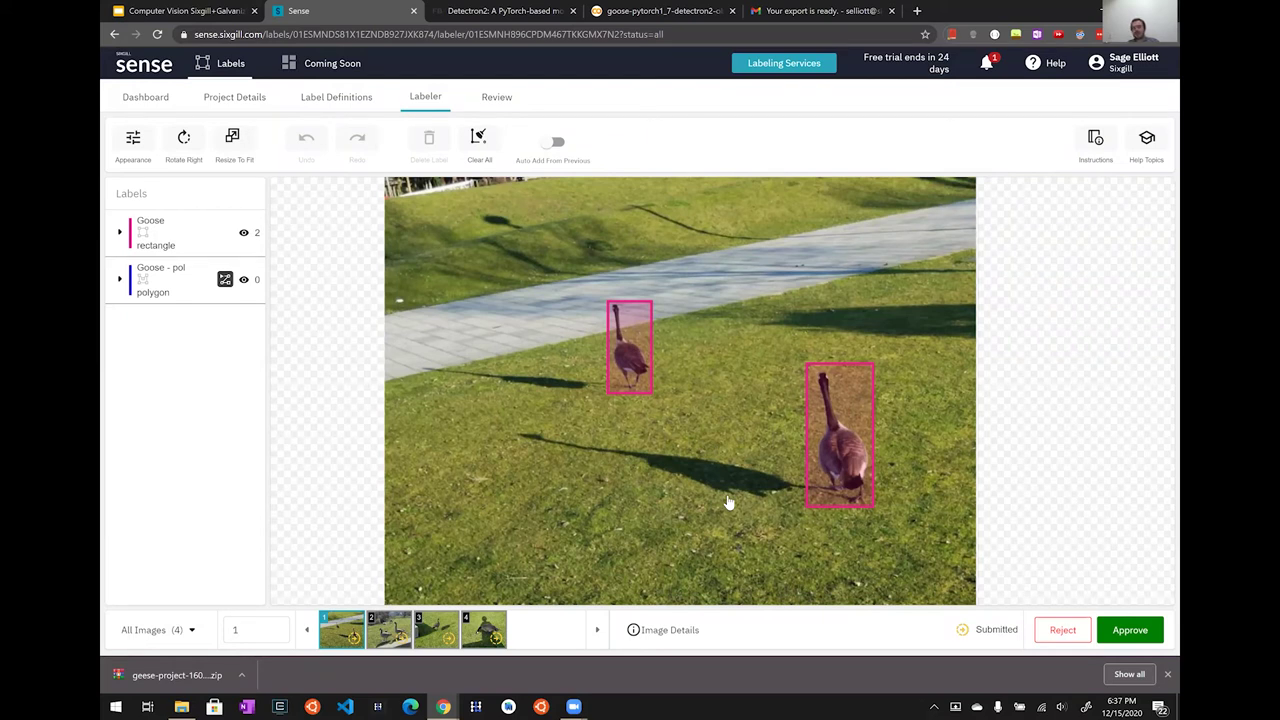
View the rectangle-labeled geese in the second image and return to the first image.
{"action": "left_click", "coordinate": [388, 635]}
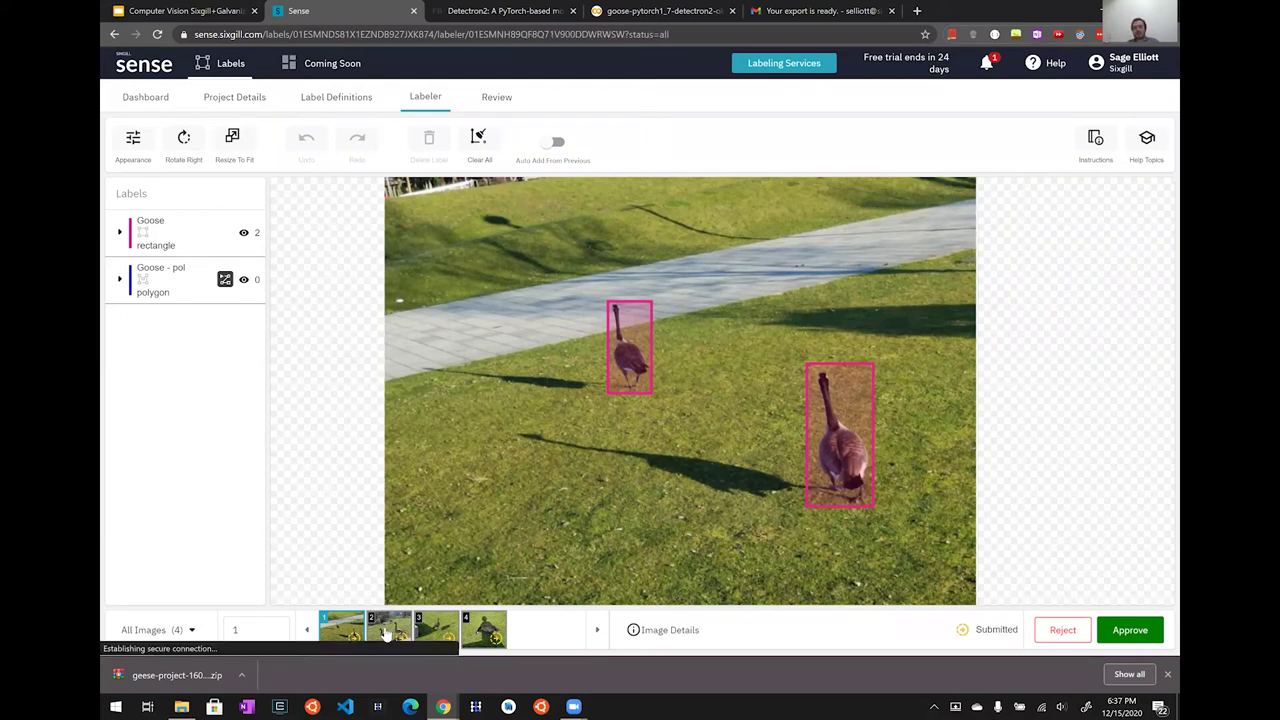
{"action": "left_click", "coordinate": [333, 622]}
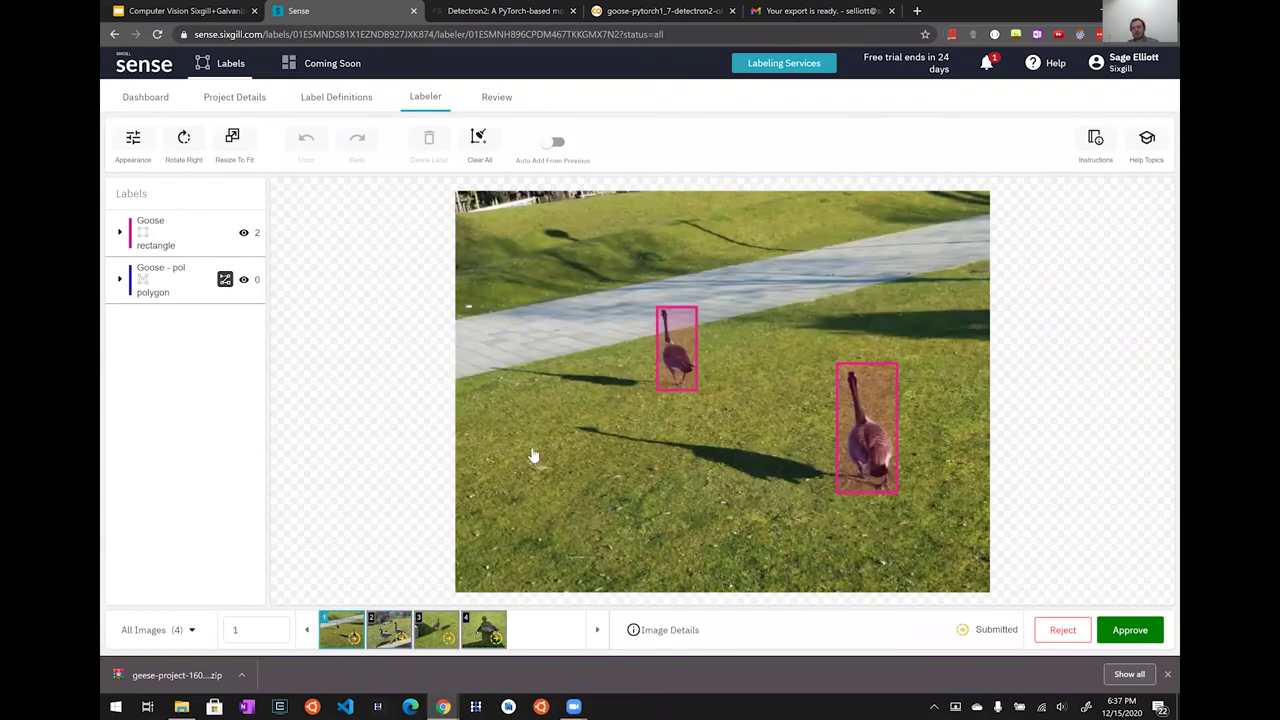
{"action": "left_click", "coordinate": [387, 639]}
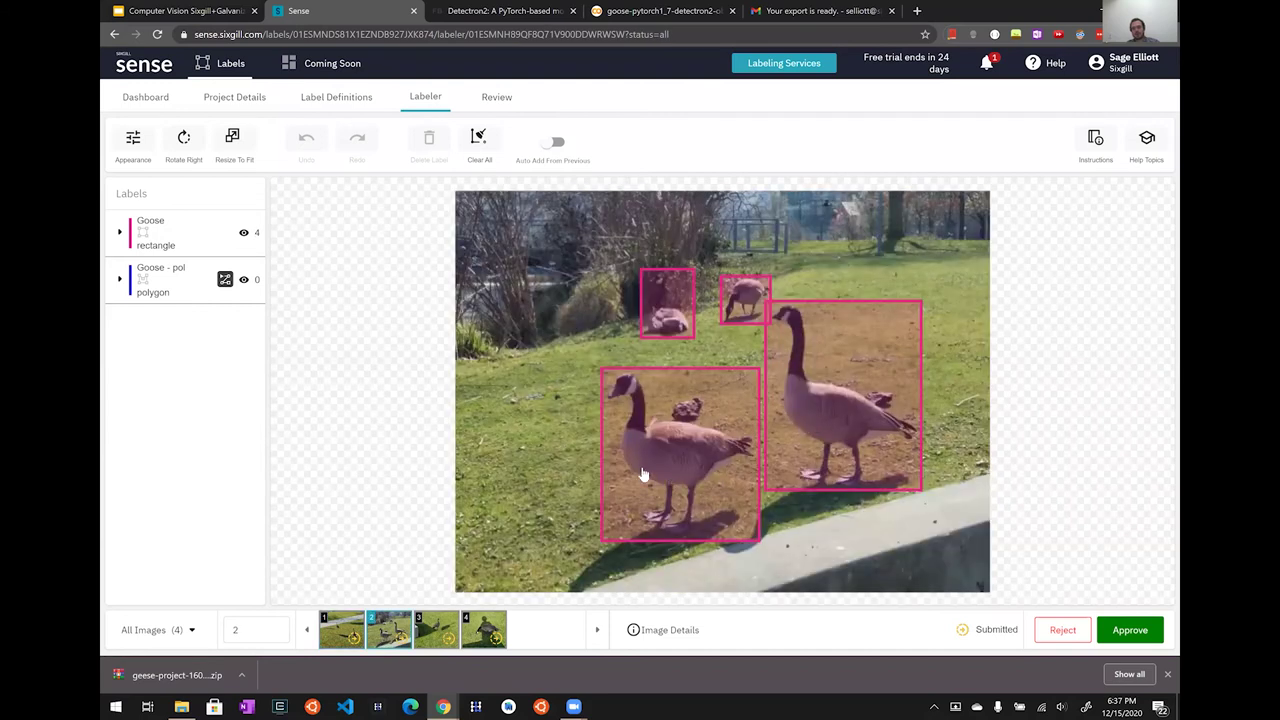
{"action": "left_click", "coordinate": [350, 630]}
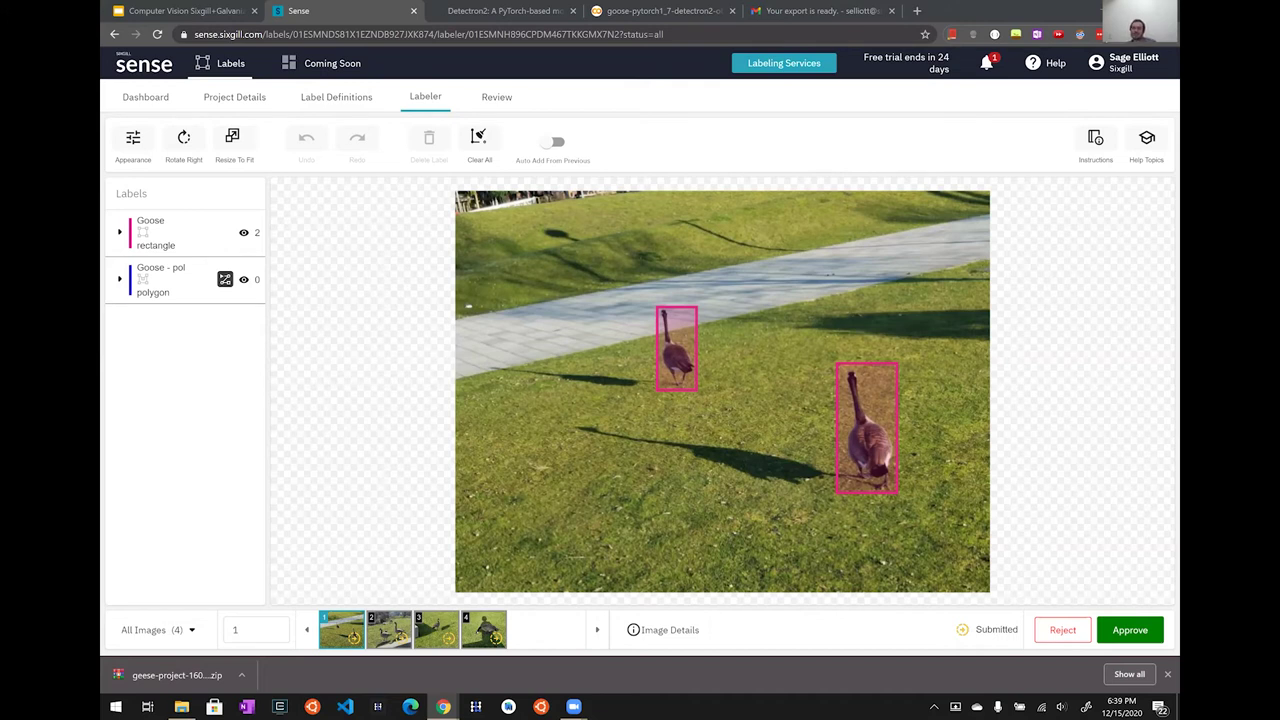
Switch to the Google Slides presentation and copy the URL of the Sense Data Annotation sign-up link.
{"action": "left_click", "coordinate": [175, 10]}
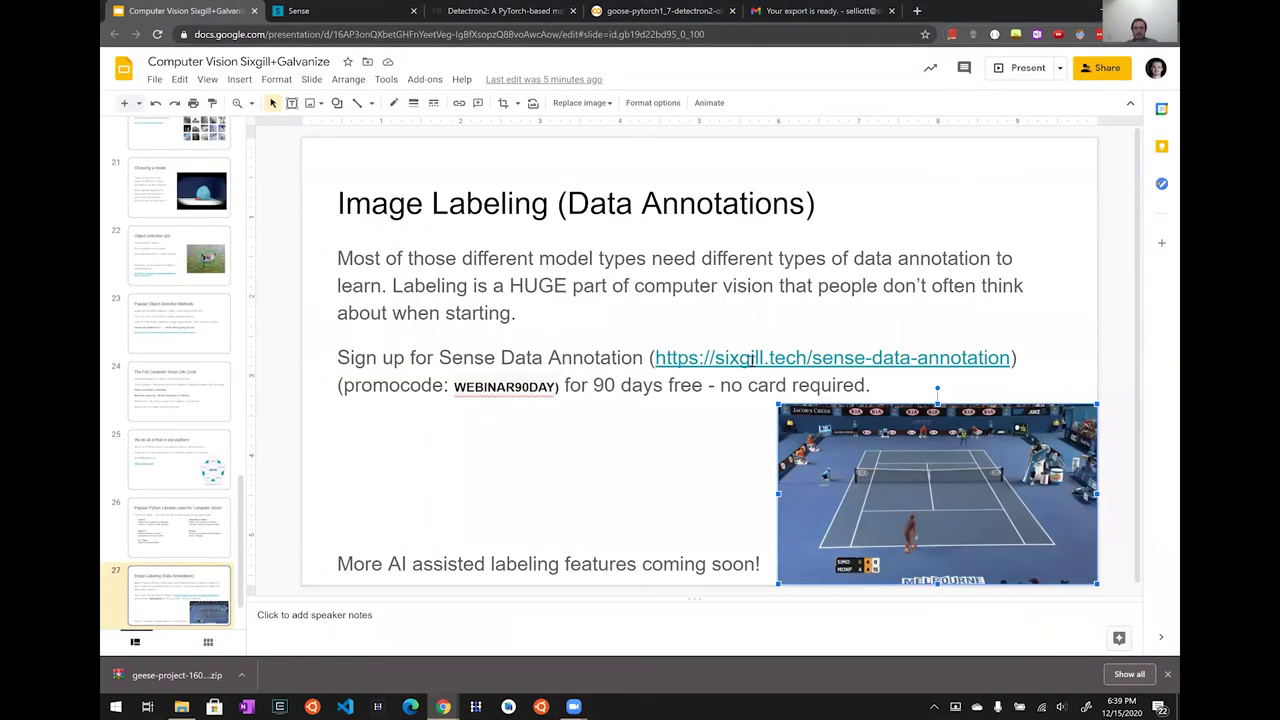
{"action": "right_click", "coordinate": [716, 352]}
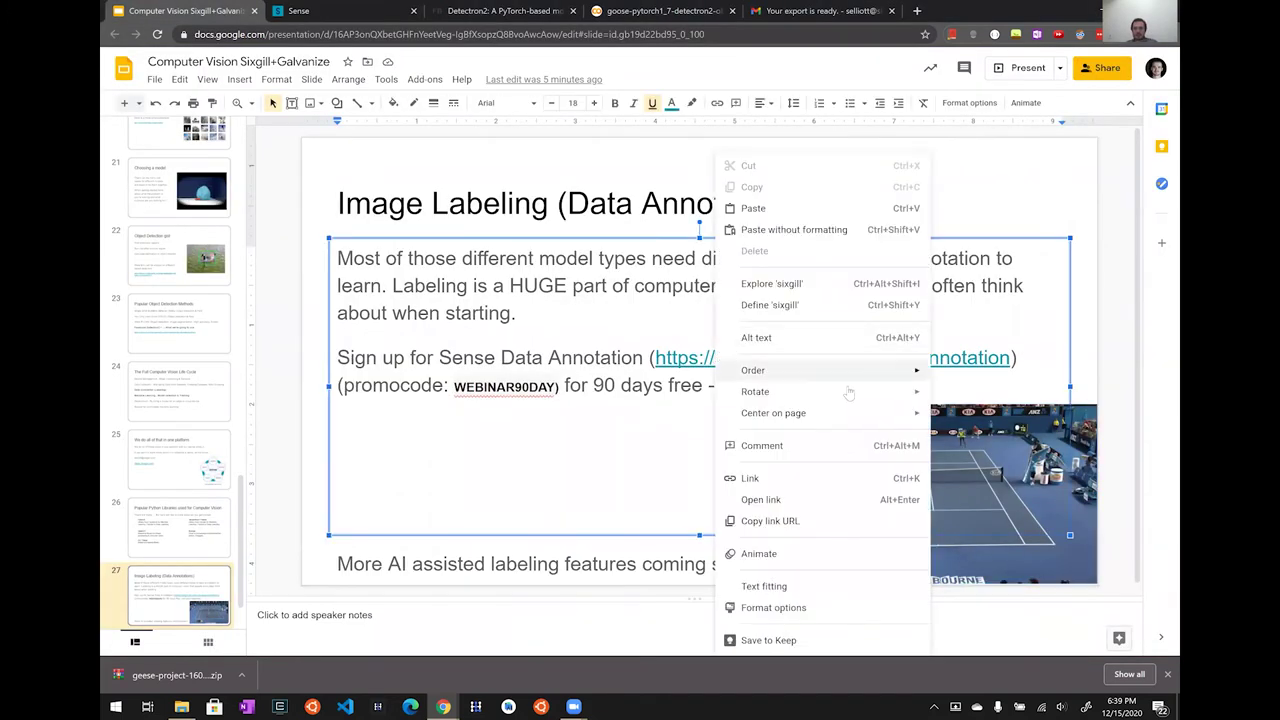
{"action": "left_click", "coordinate": [770, 520]}
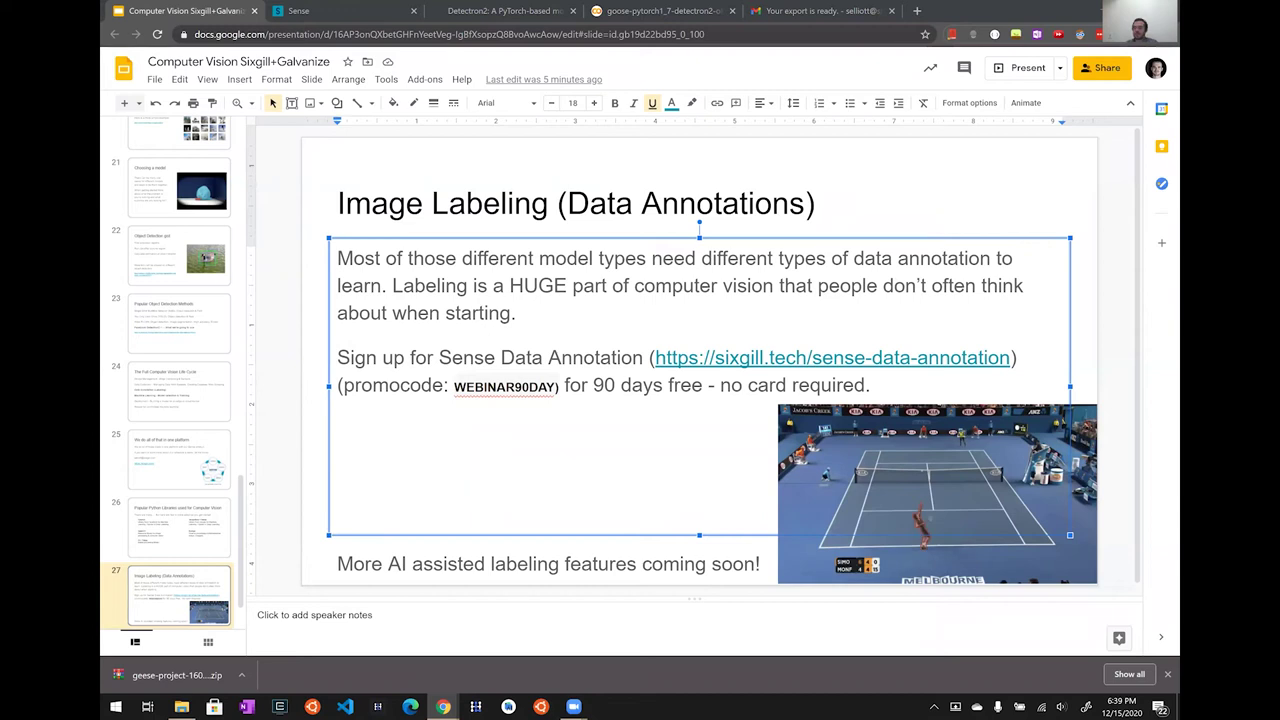
Select the promo code text in the sign-up line of the Image Labeling slide.
{"action": "left_click", "coordinate": [488, 390]}
{"action": "double_click", "coordinate": [488, 390]}
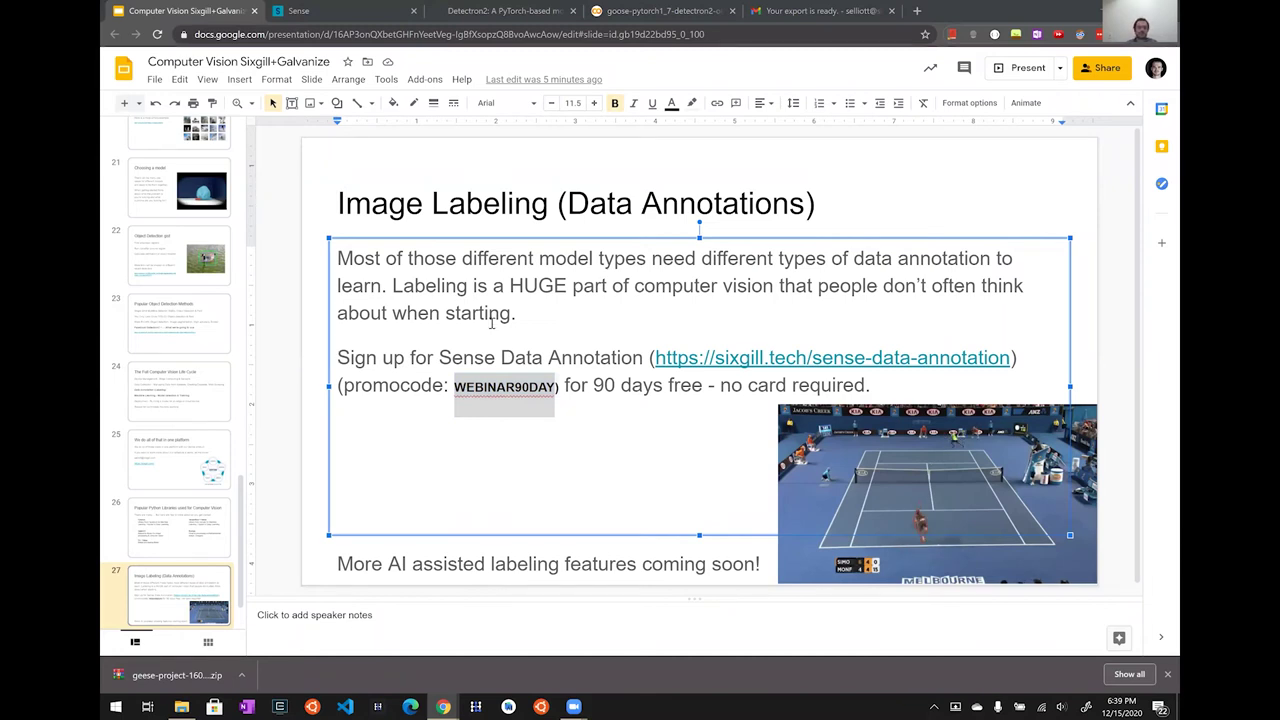
{"action": "scroll", "coordinate": [182, 413], "scroll_direction": "down", "scroll_amount": 1}
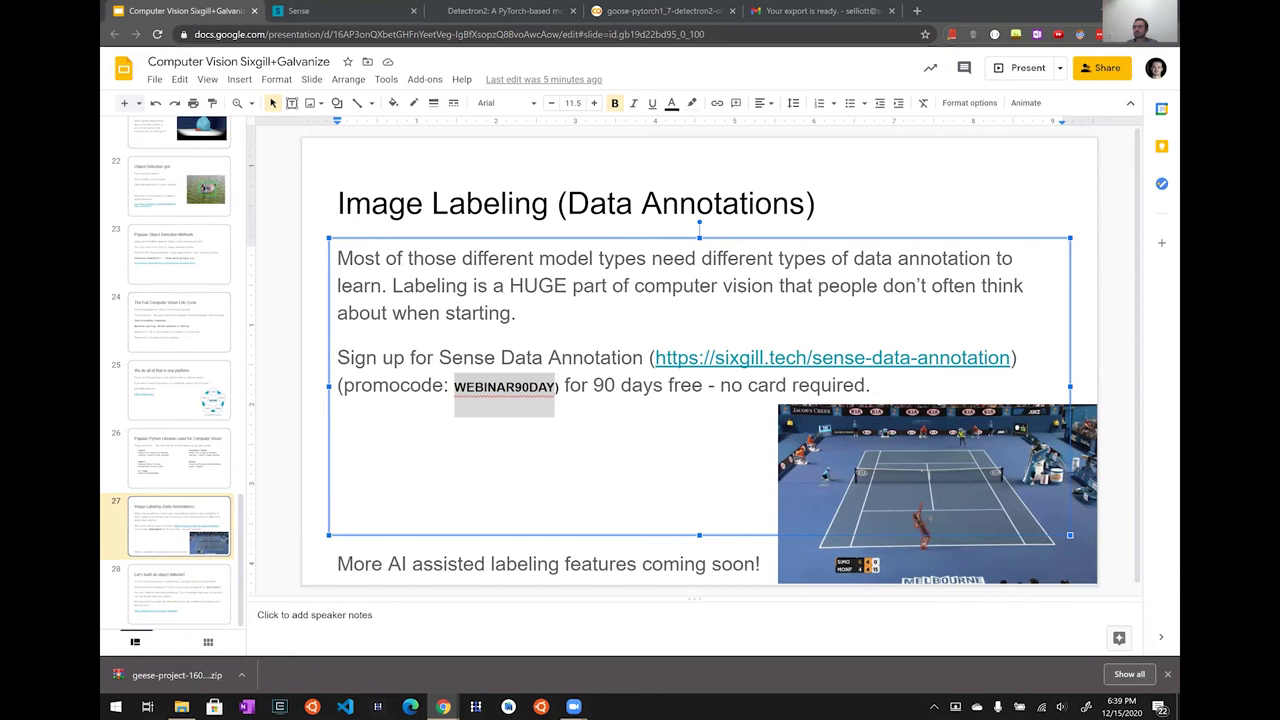